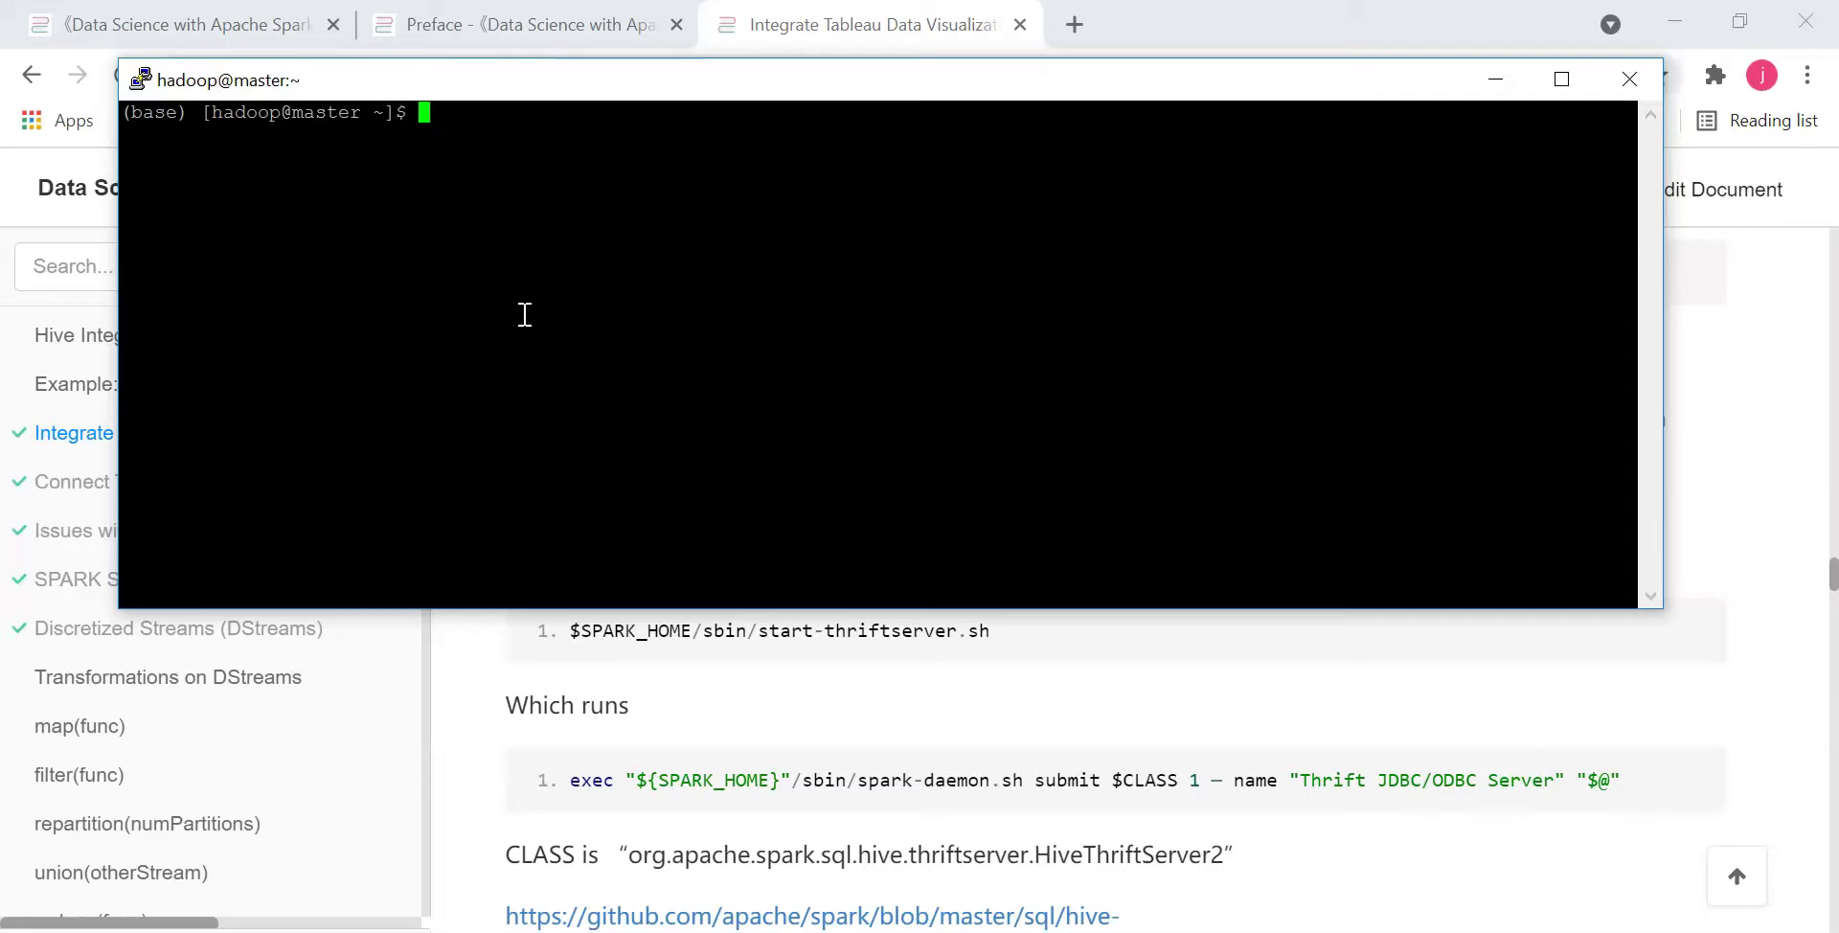
List the running Java processes with jps in the hadoop home session.
type("jps")
key("Return")
left_click(439, 284)
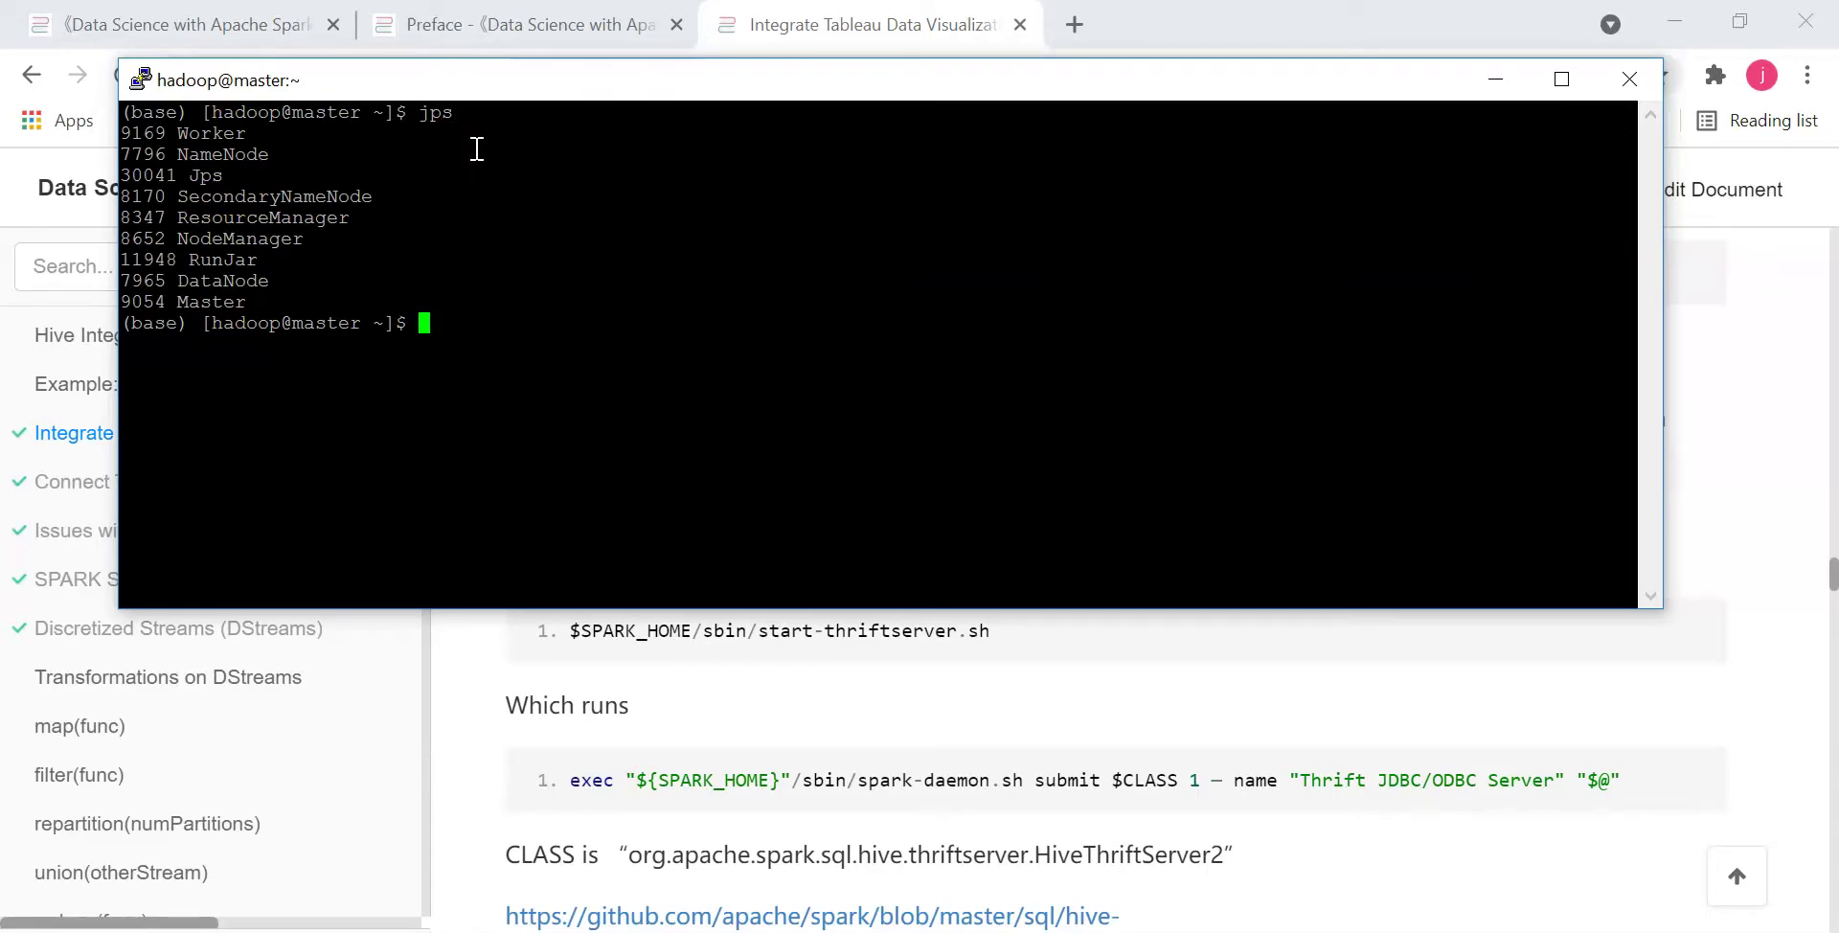
Start the Spark Thrift server by running $SPARK_HOME/sbin/start-thriftserver.sh.
key("Up")
key("Up")
key("Up")
key("Up")
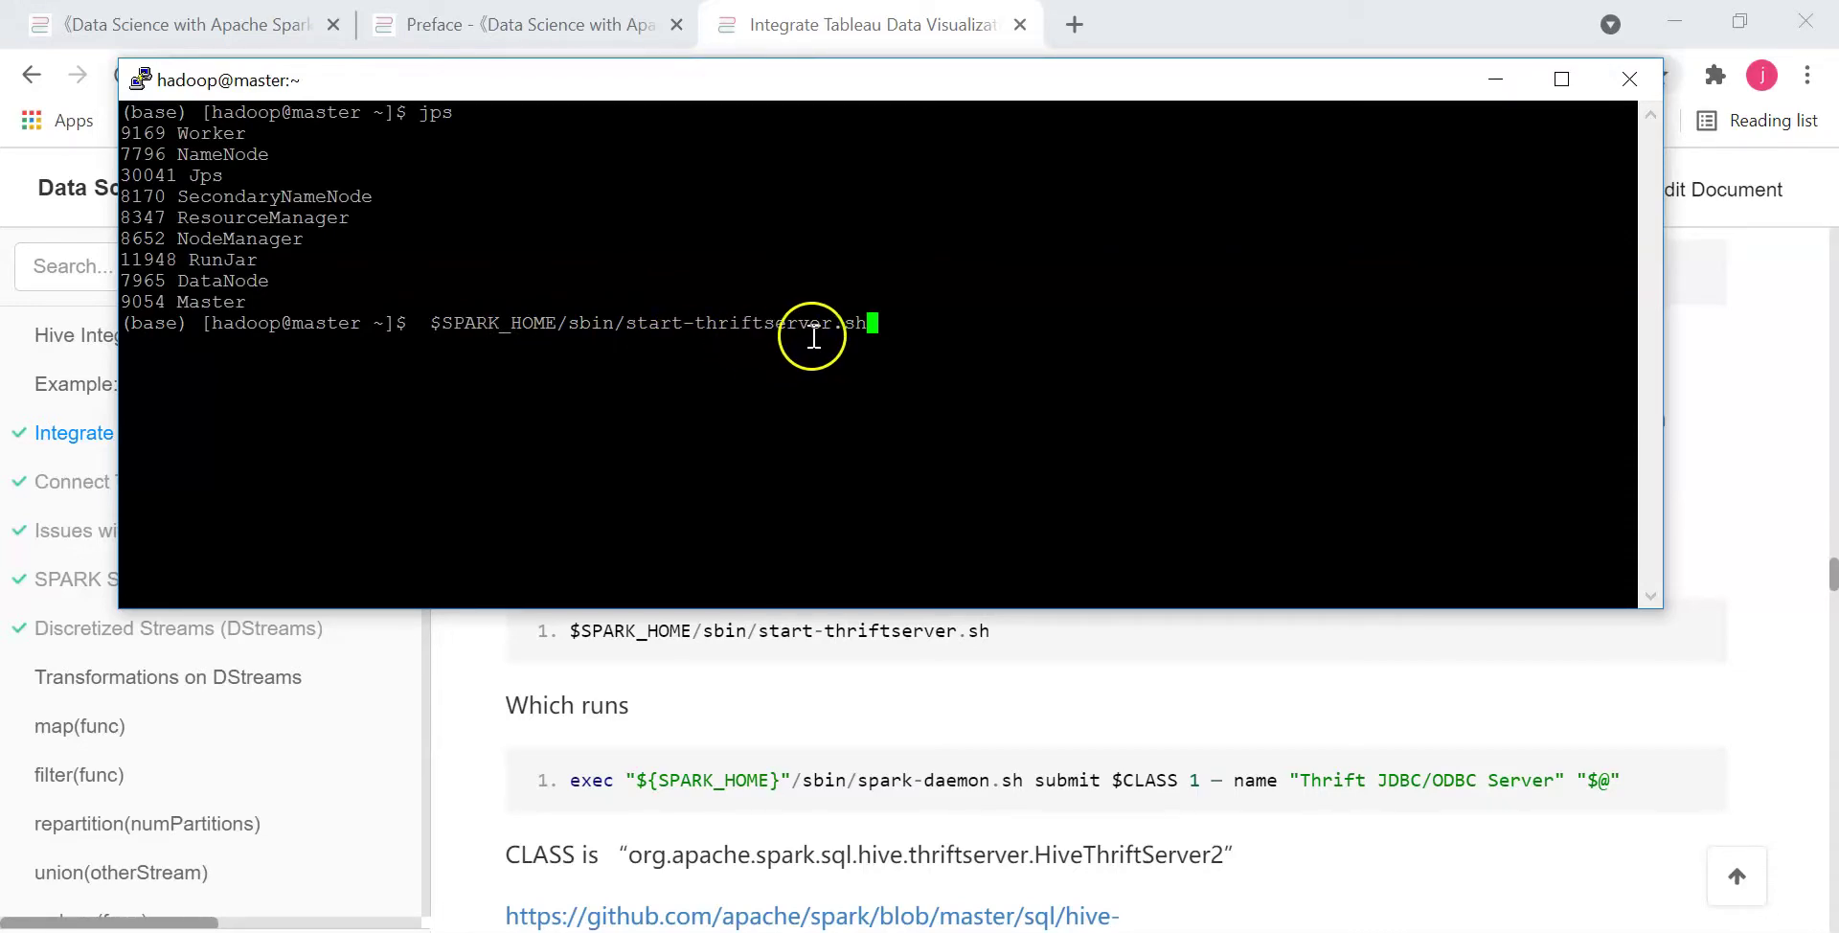
key("Return")
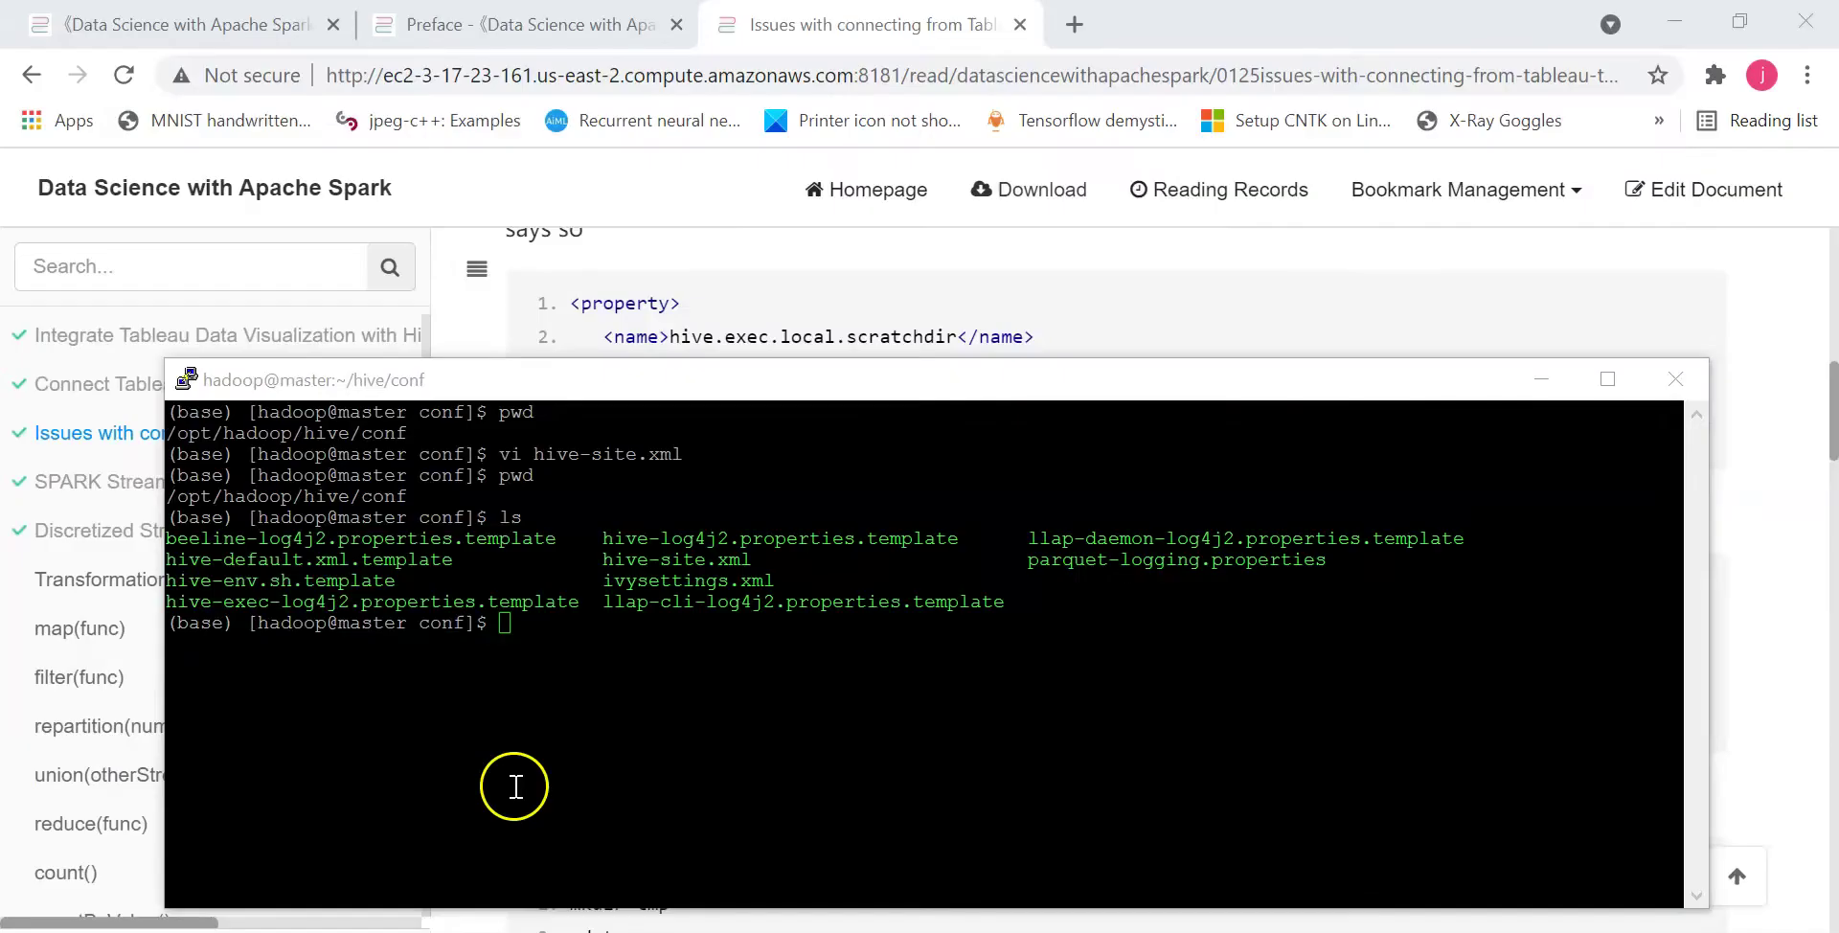
Print the working directory with pwd in the hive/conf terminal session.
left_click(516, 787)
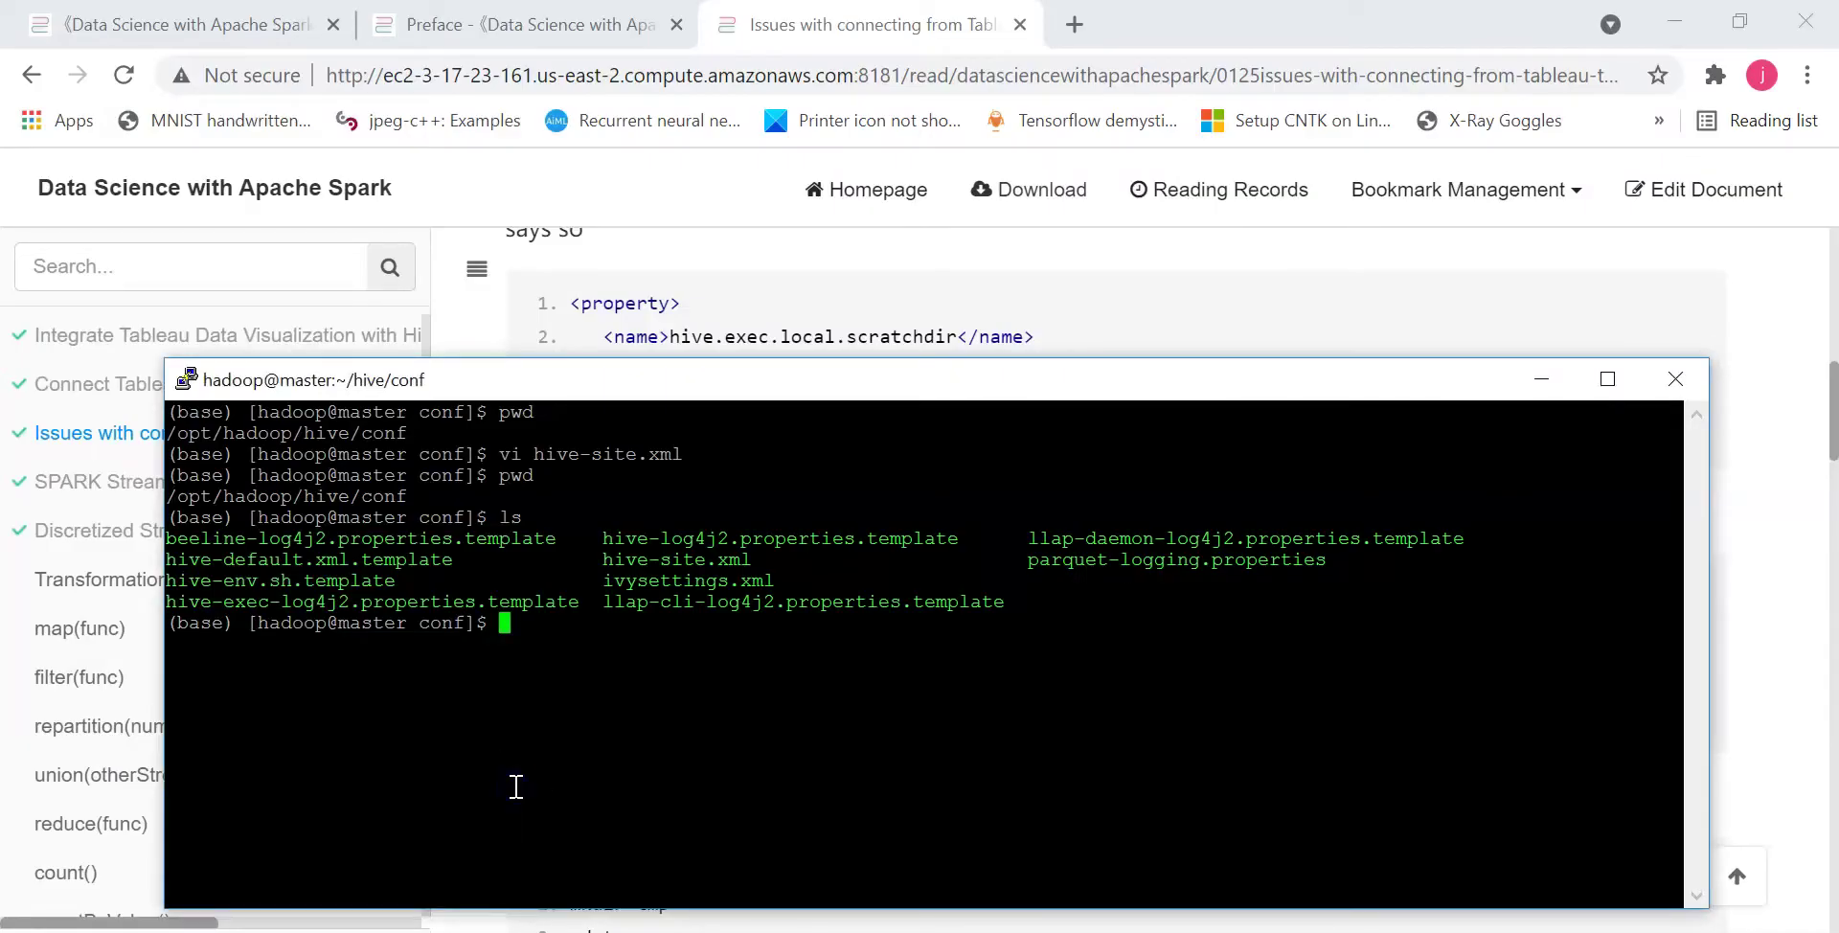
type("pwd")
key("Return")
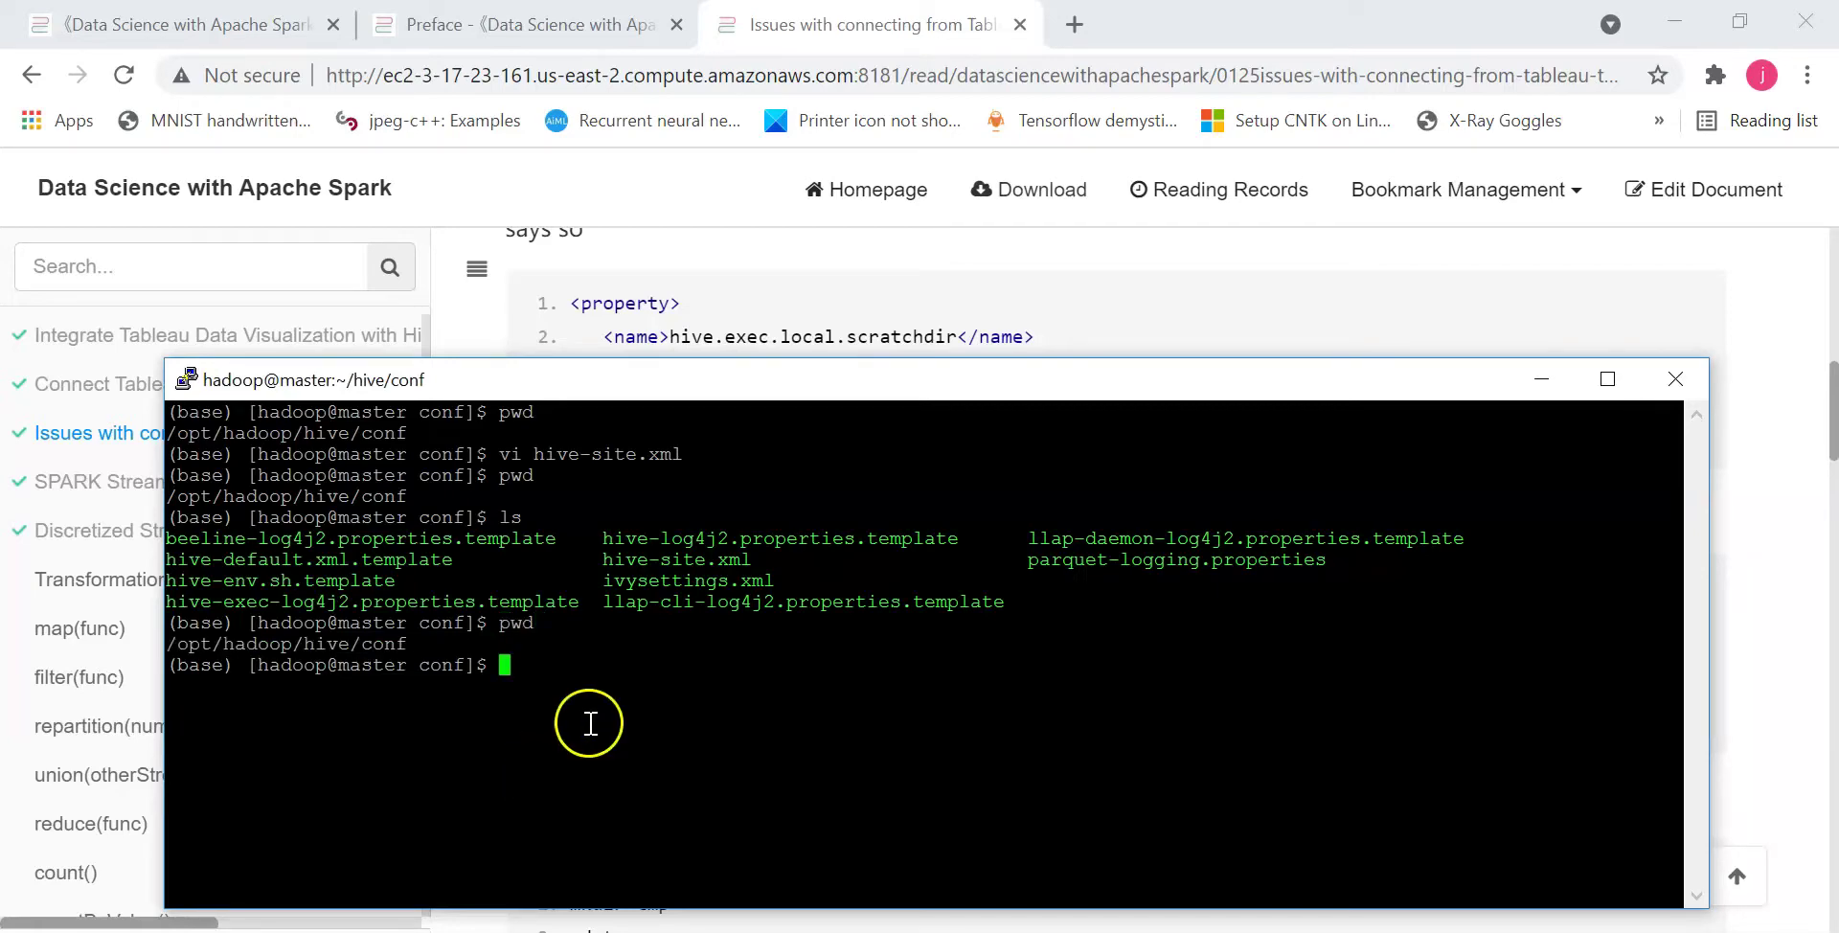
Reposition the terminal window to examine the original and changed hive.exec.local.scratchdir property examples in the document behind it.
left_click(1013, 393)
left_click_drag(1012, 386, 1030, 502)
left_click(690, 326)
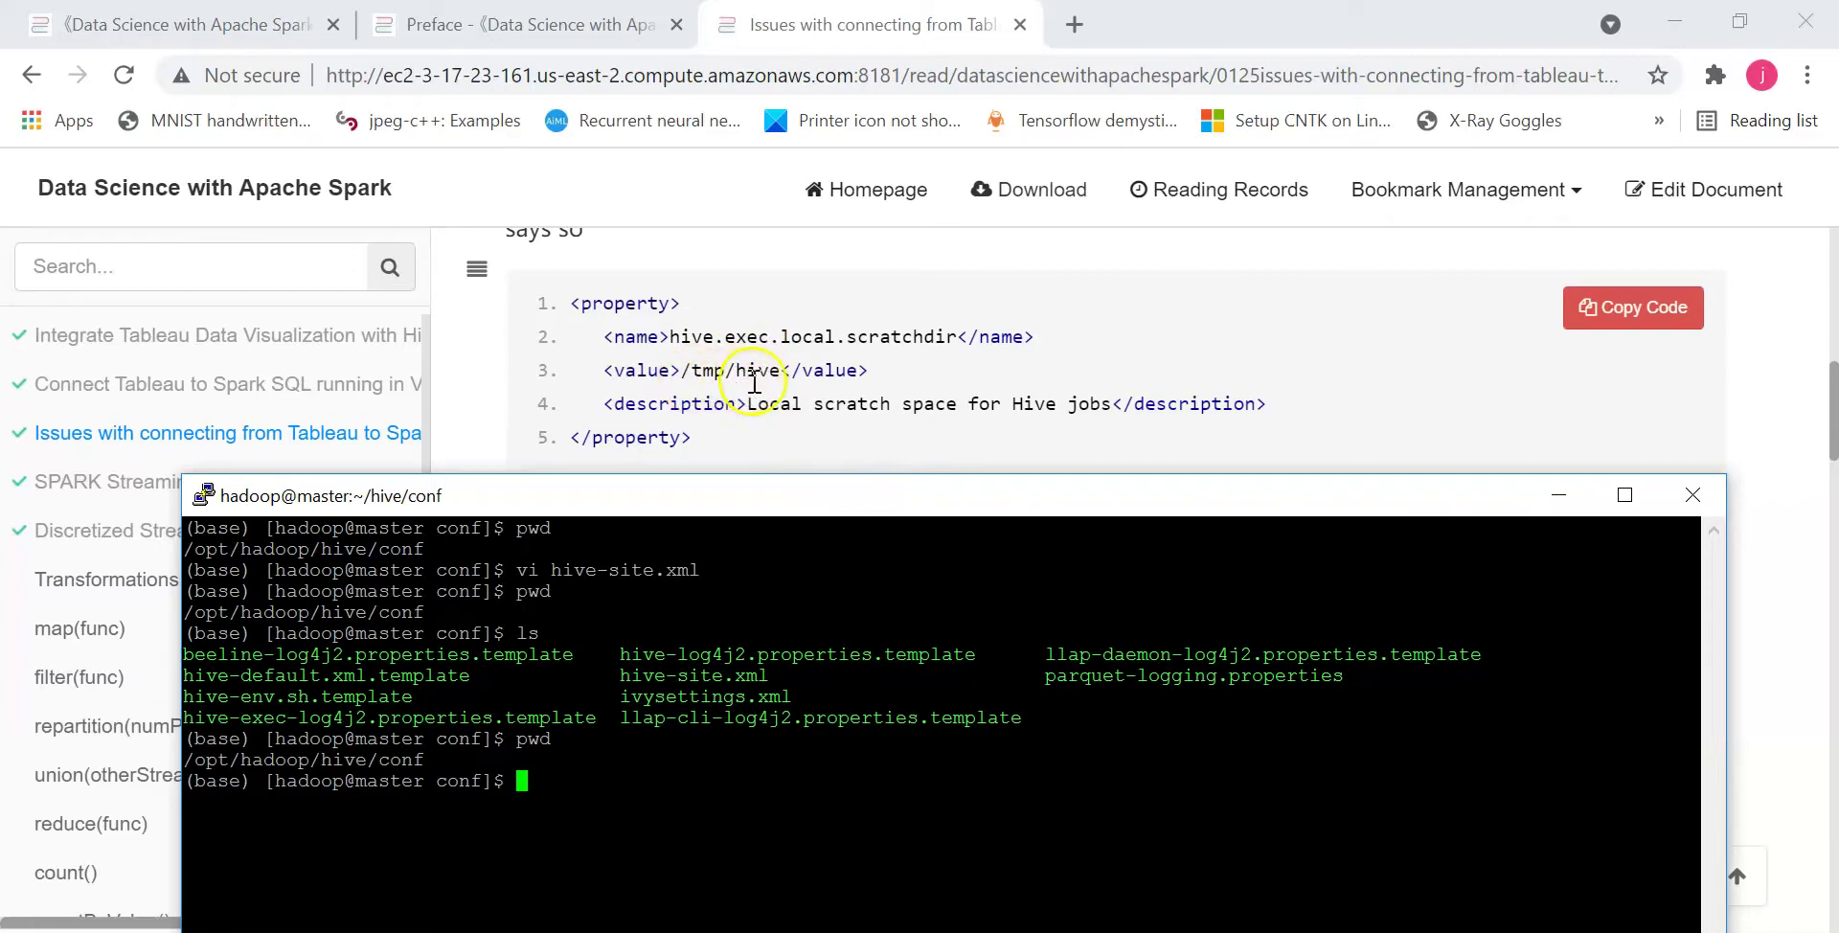
left_click_drag(832, 494, 1646, 484)
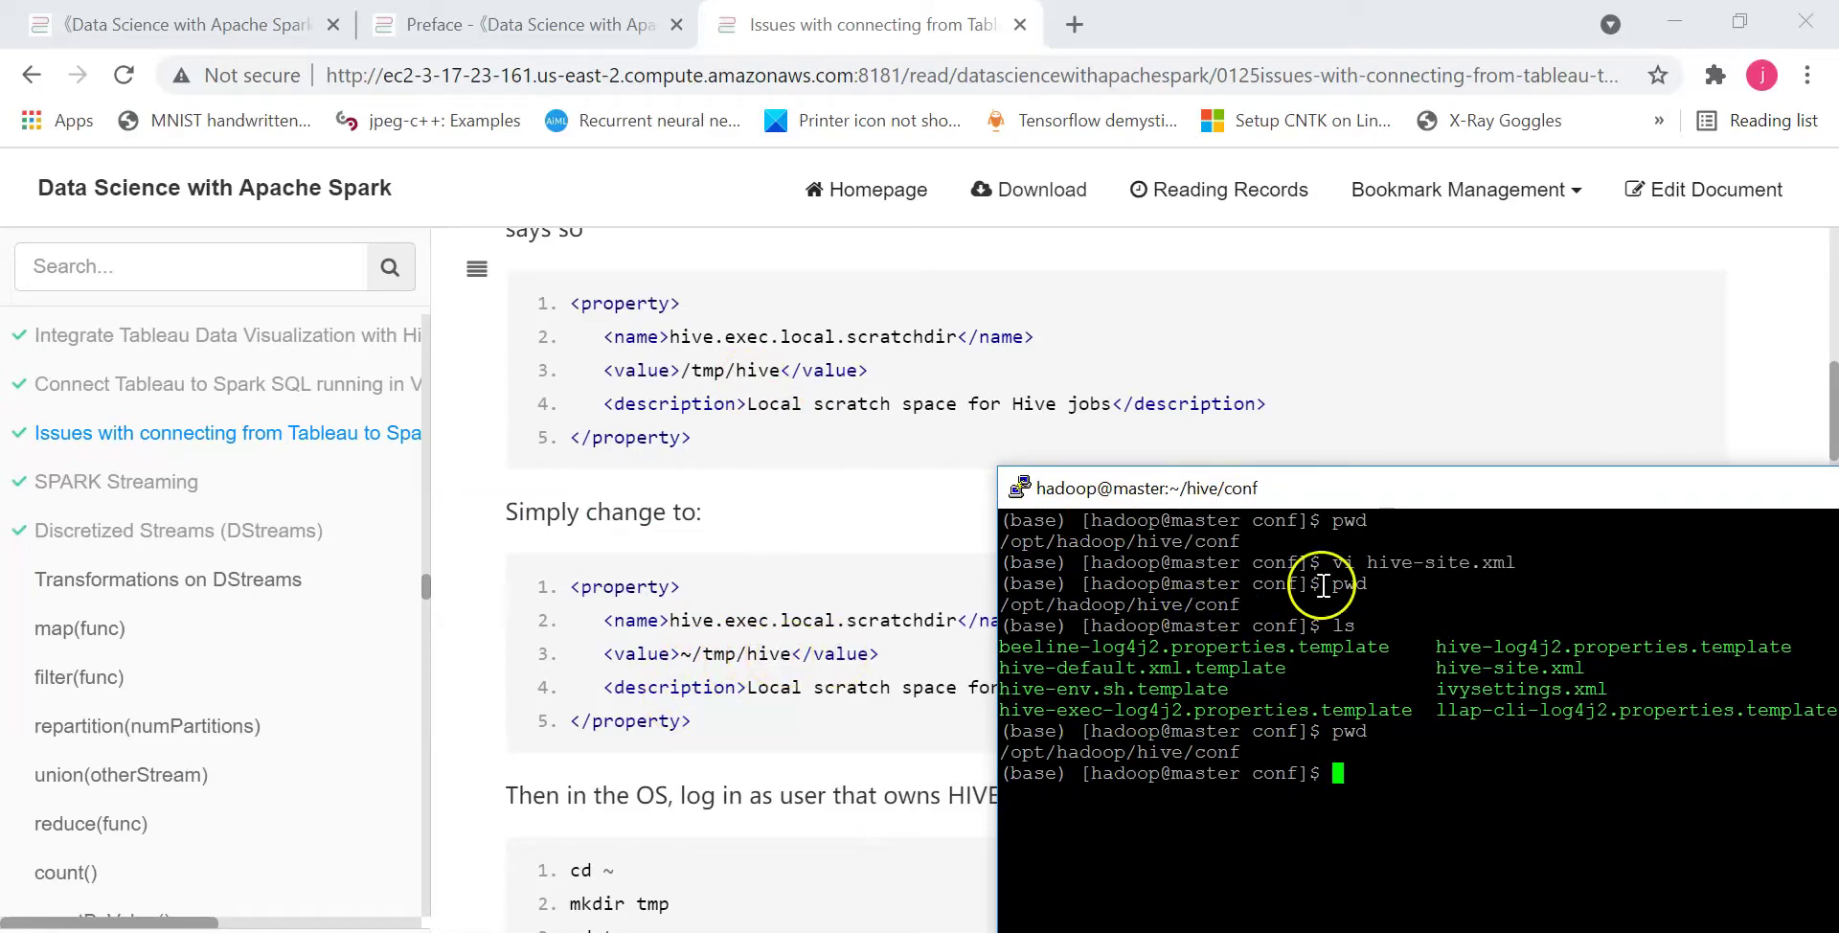
left_click_drag(1361, 485, 809, 95)
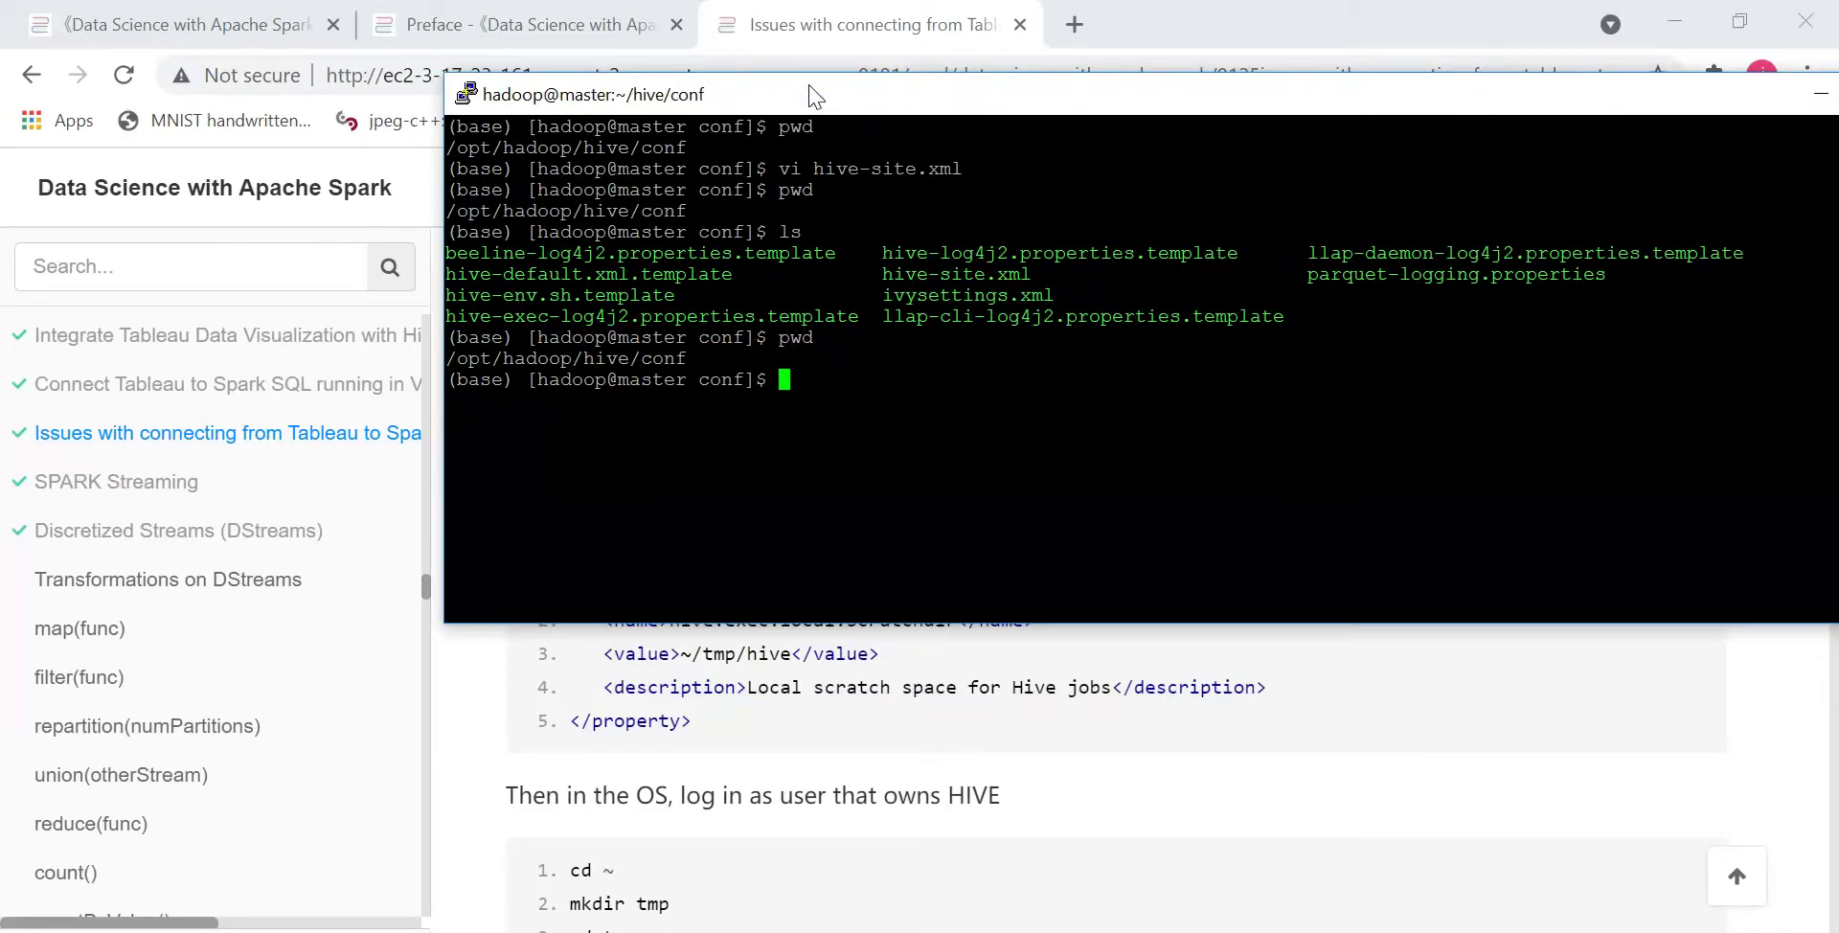
Change to $HIVE_HOME and its conf directory, and list the files there.
type("cd $HIVE_HOME")
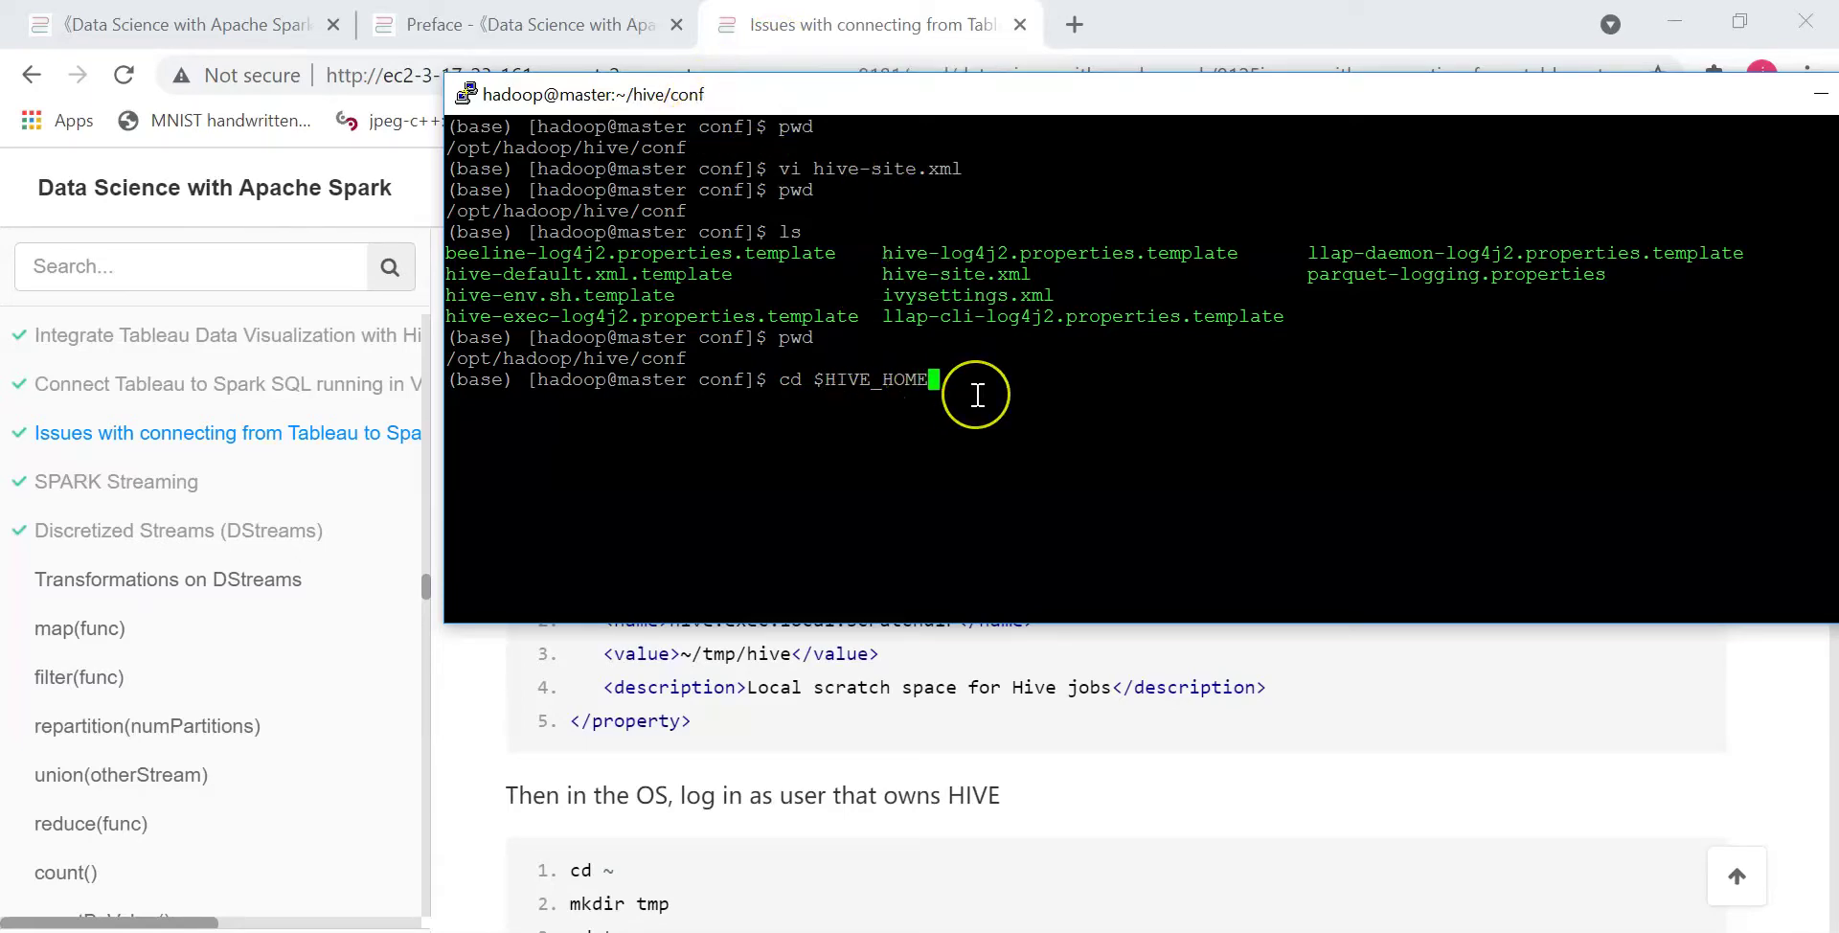
key("Return")
type("cd c")
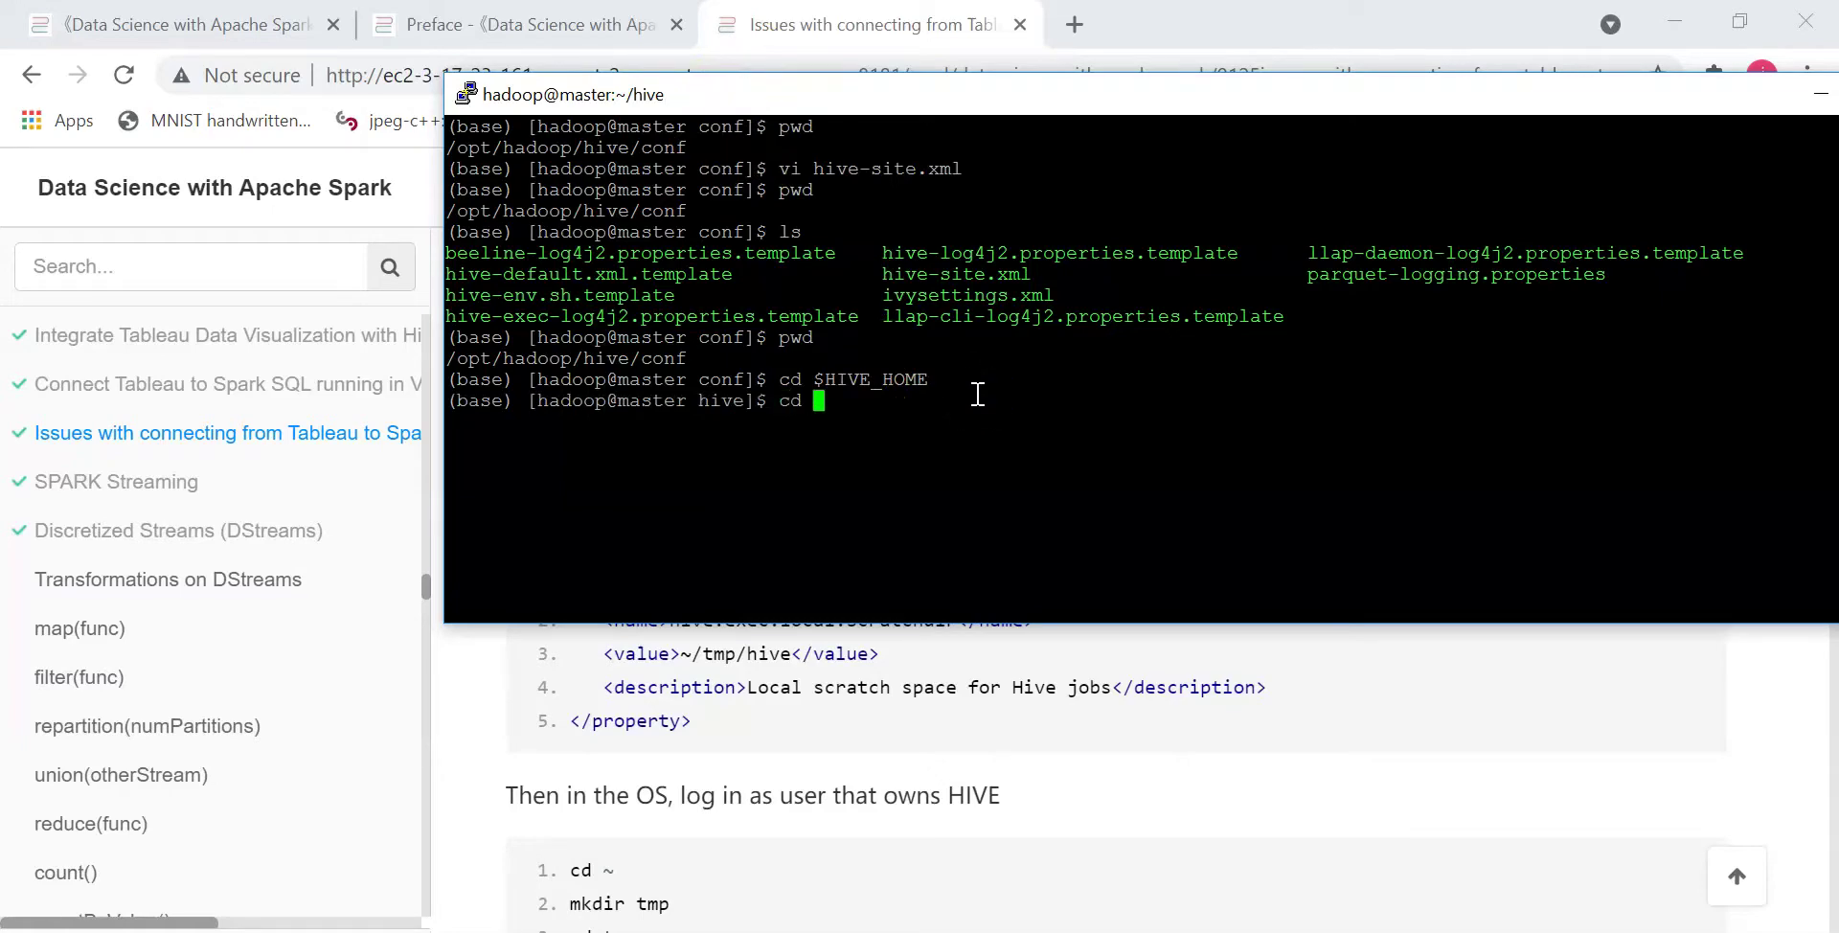
type("onf")
key("Return")
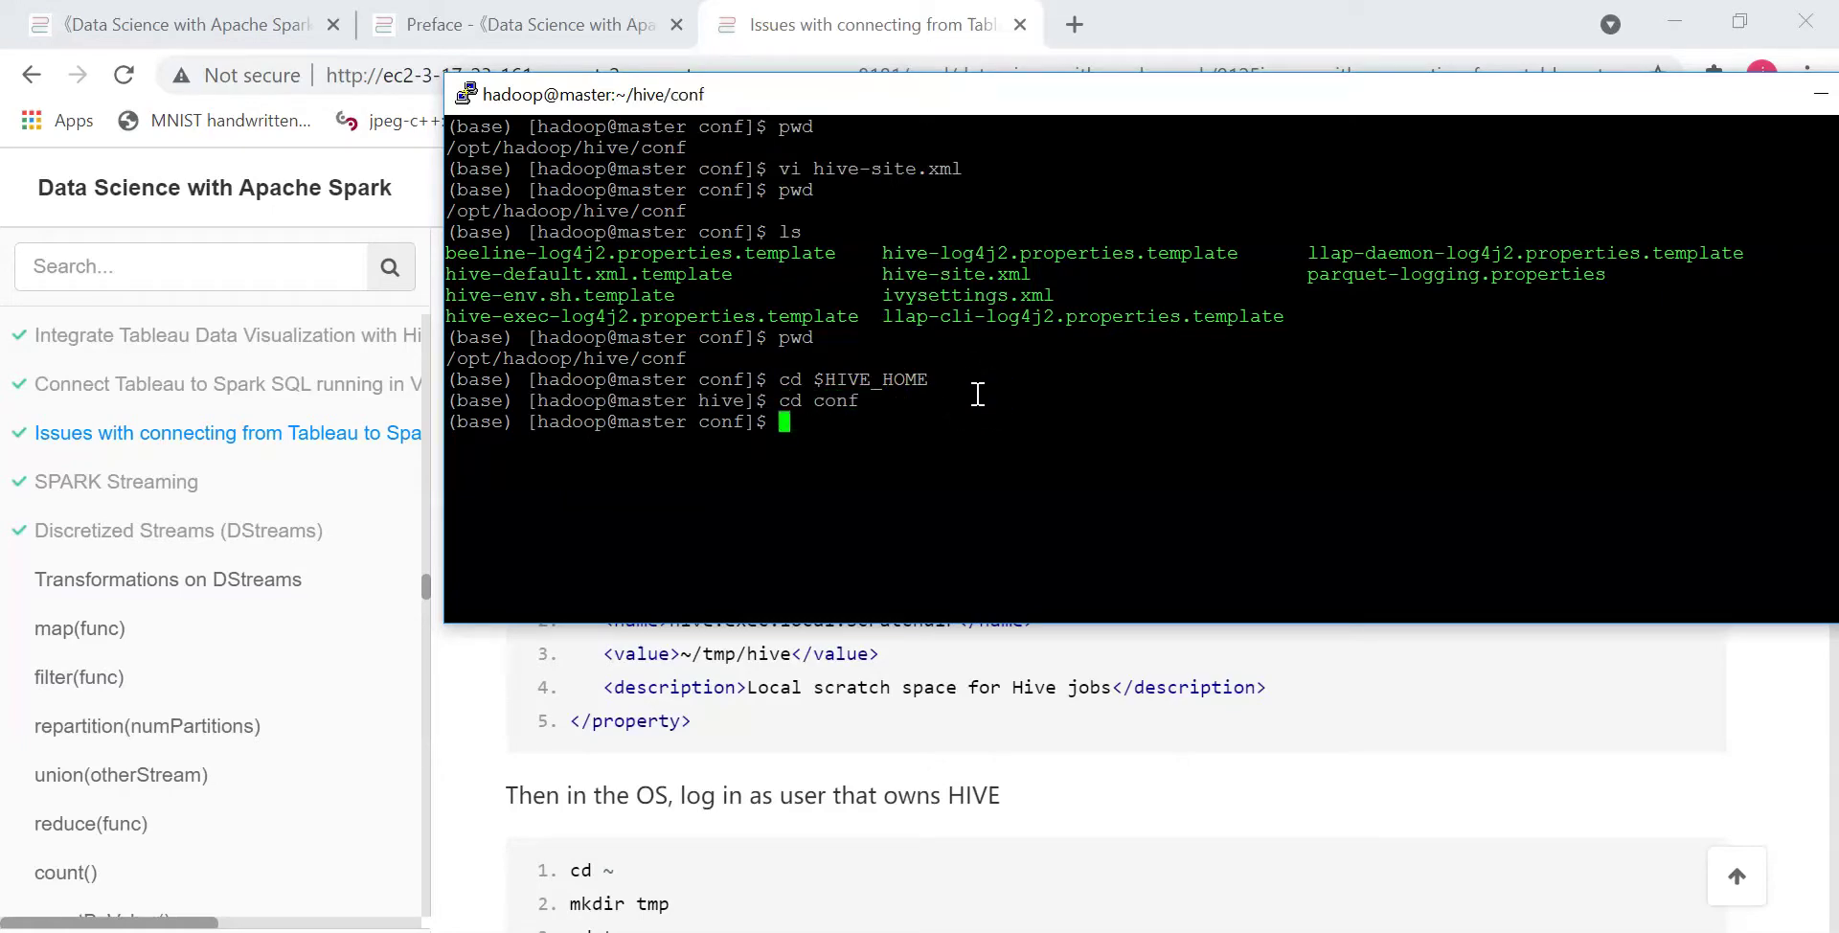
type("ls")
key("Return")
Open hive-site.xml in vi, reusing the file name from the directory listing.
type("vi")
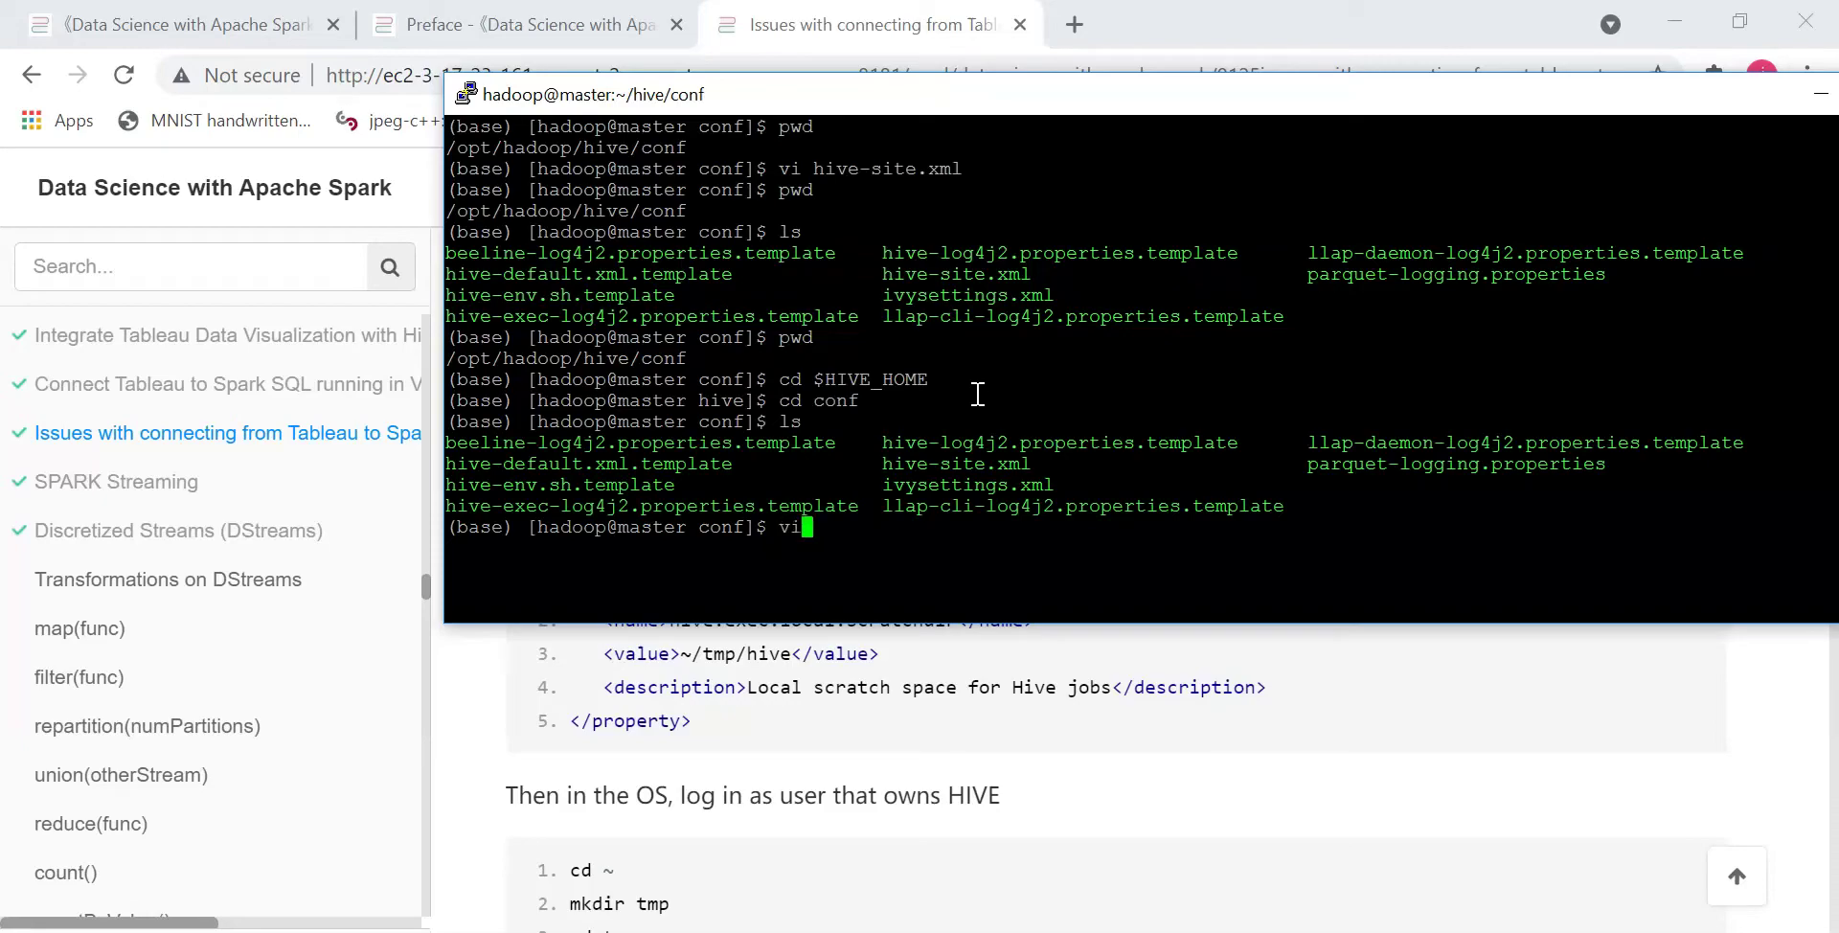
left_click(952, 439)
double_click(963, 465)
right_click(962, 465)
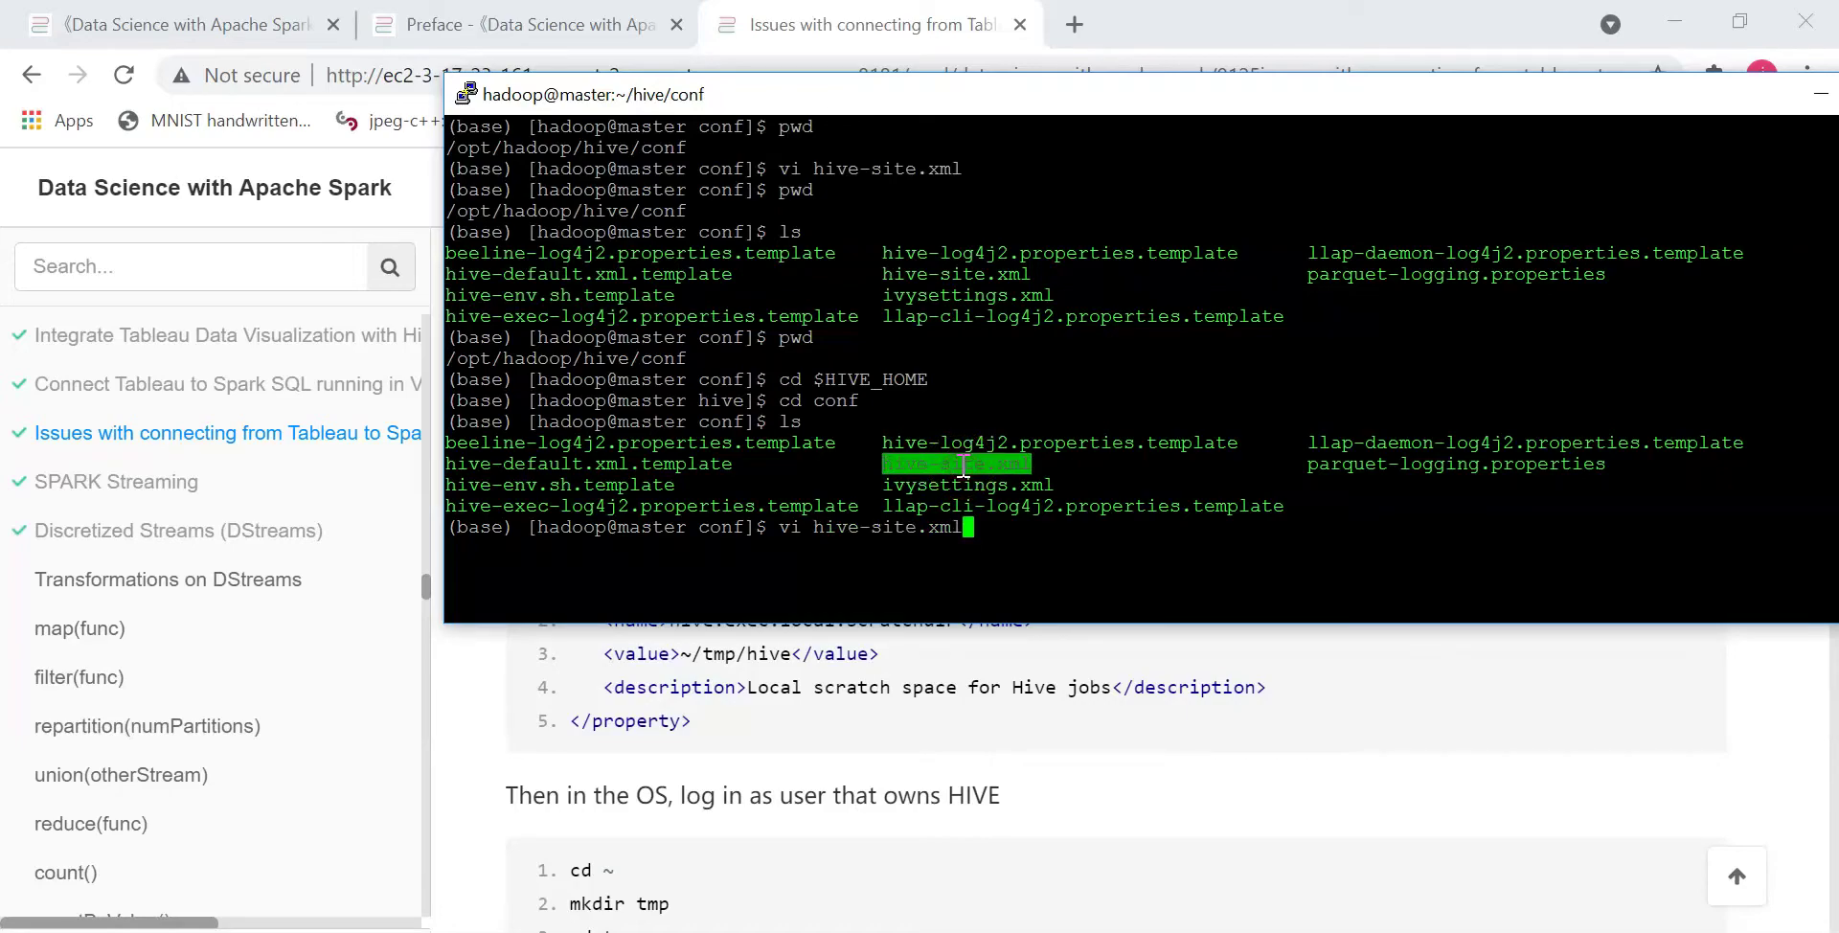
key("Return")
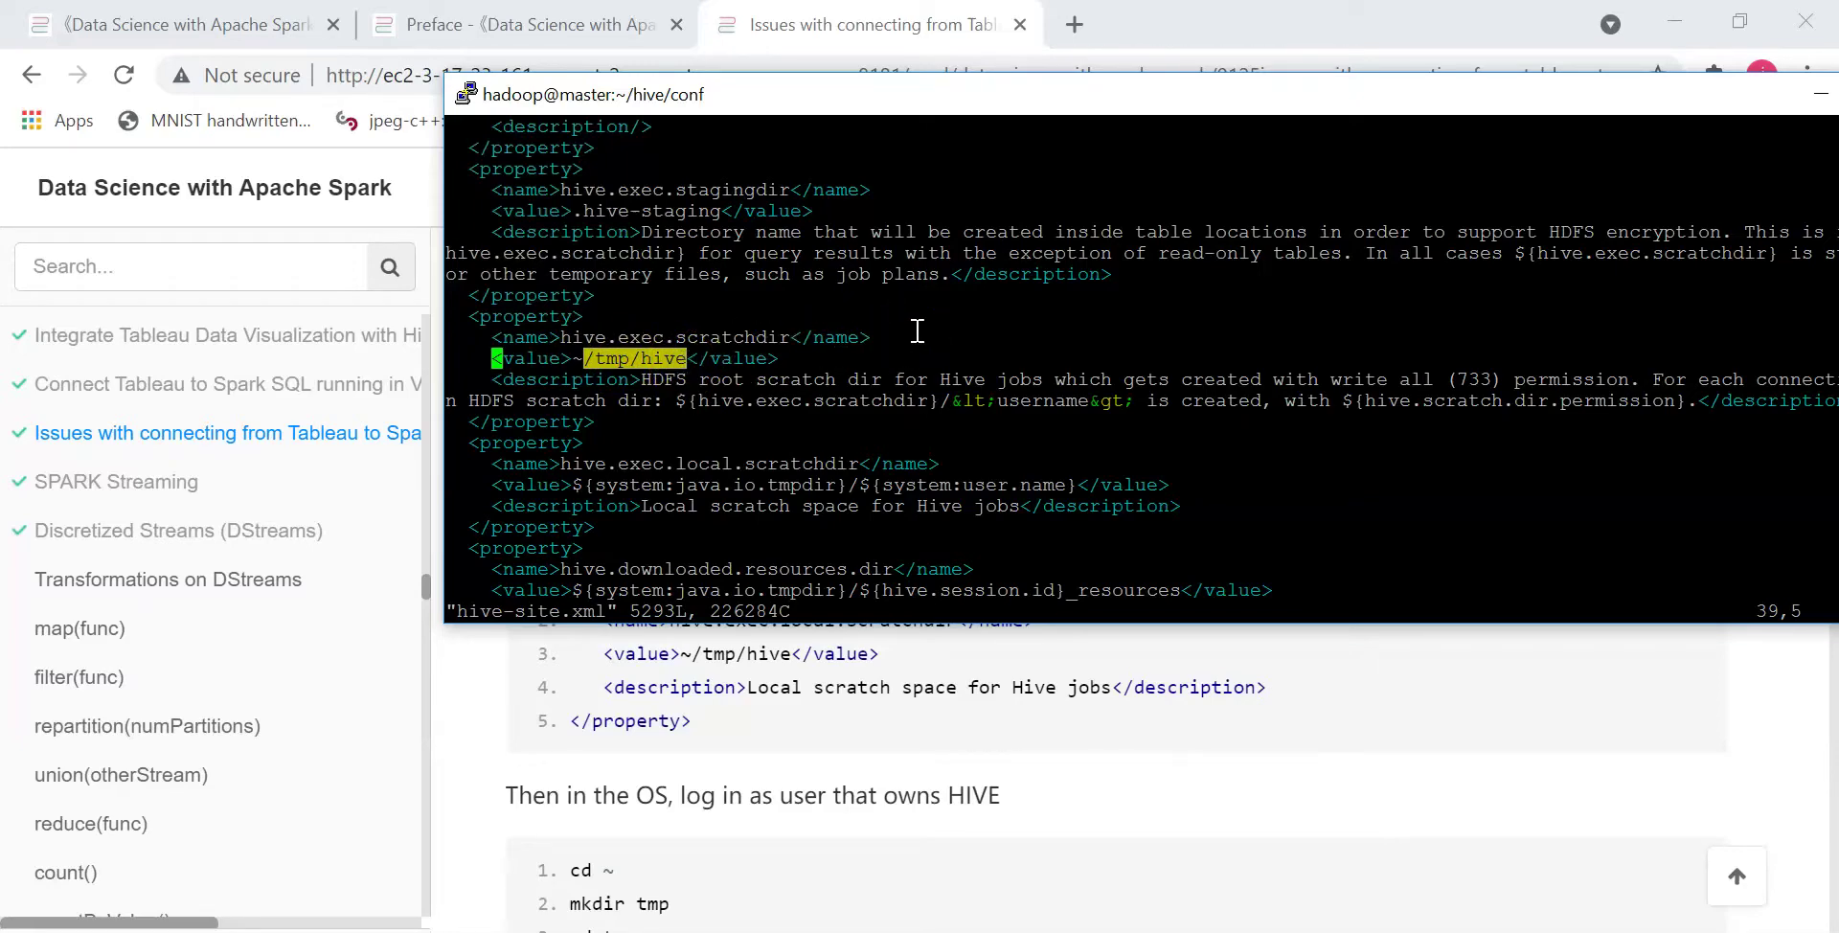
Search hive-site.xml for /tmp/hive to check the scratch directory value, and quit vi without saving.
type("/")
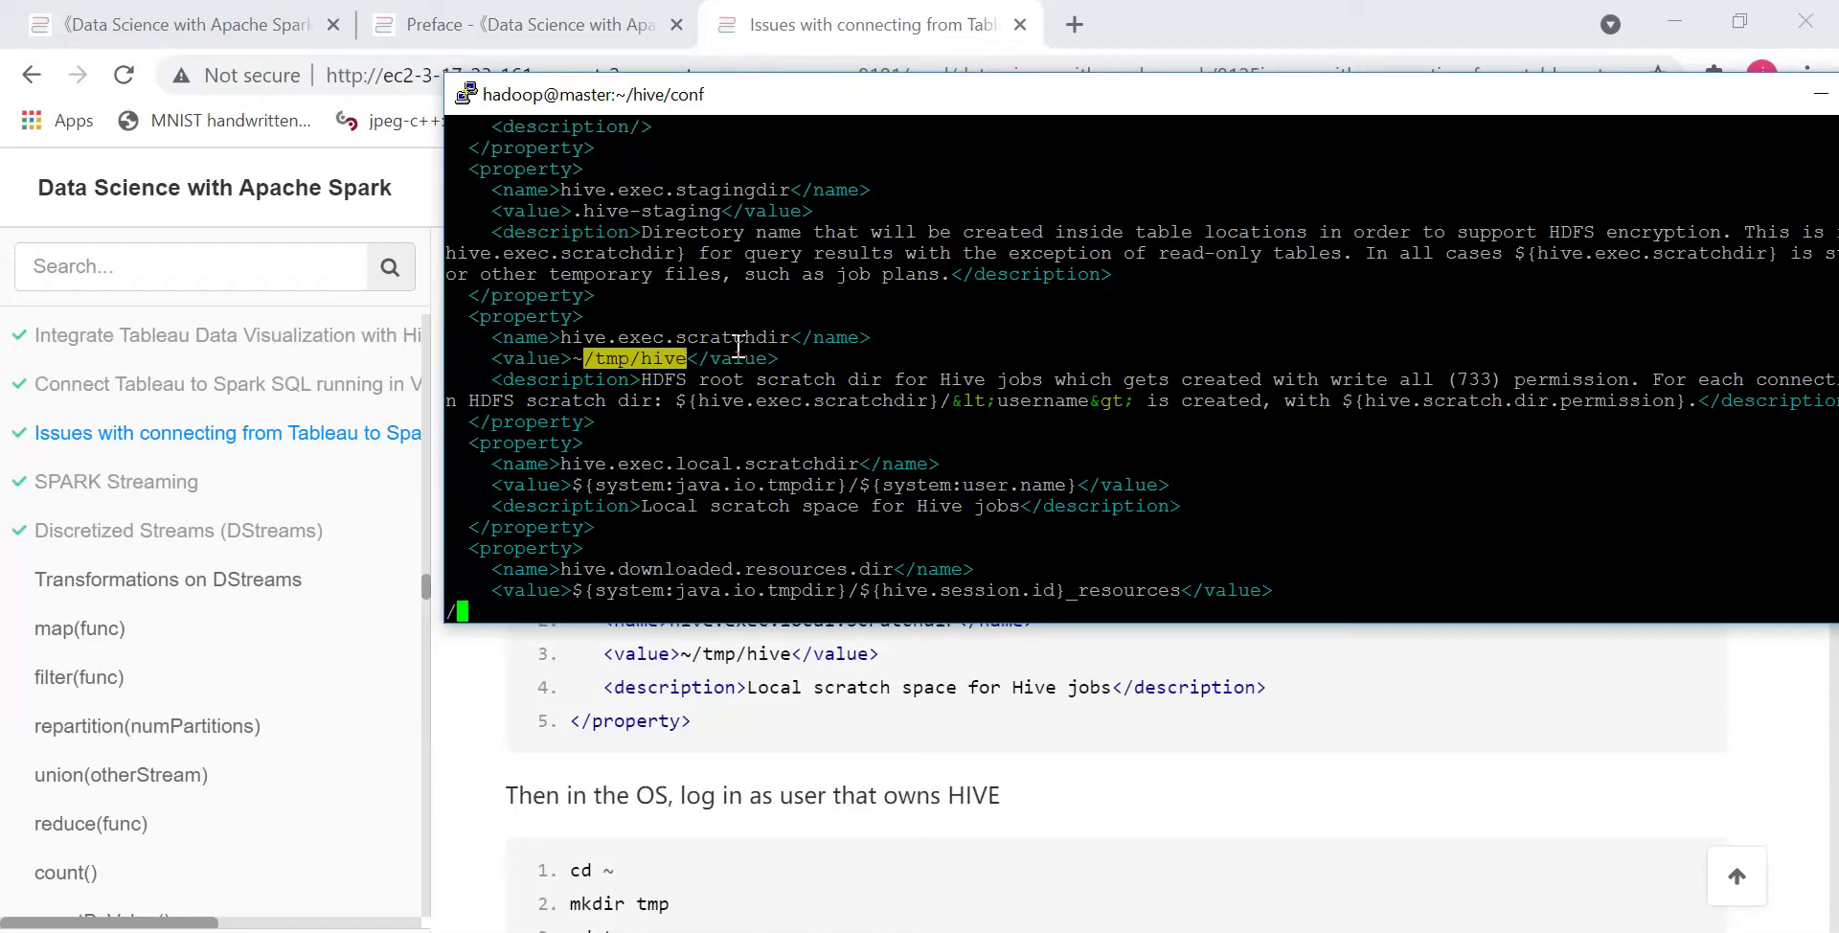
type("\\/tmp\\/hive")
key("Return")
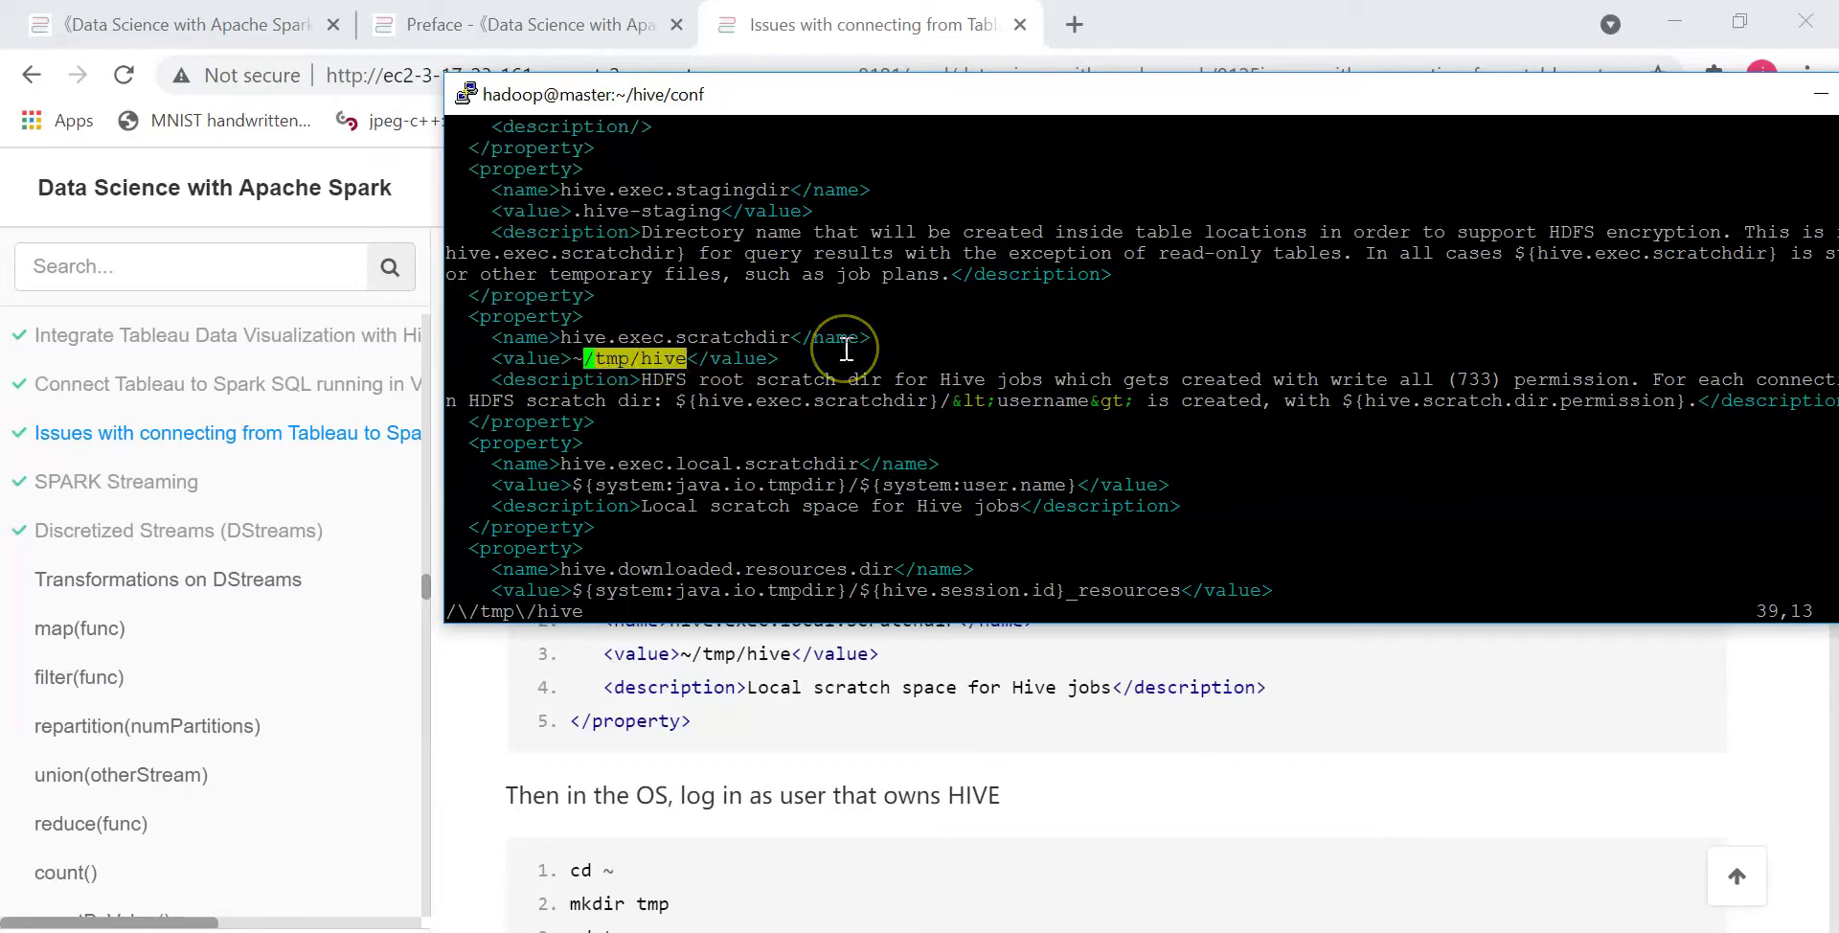
key("Left")
key("Right")
type(":q")
key("Return")
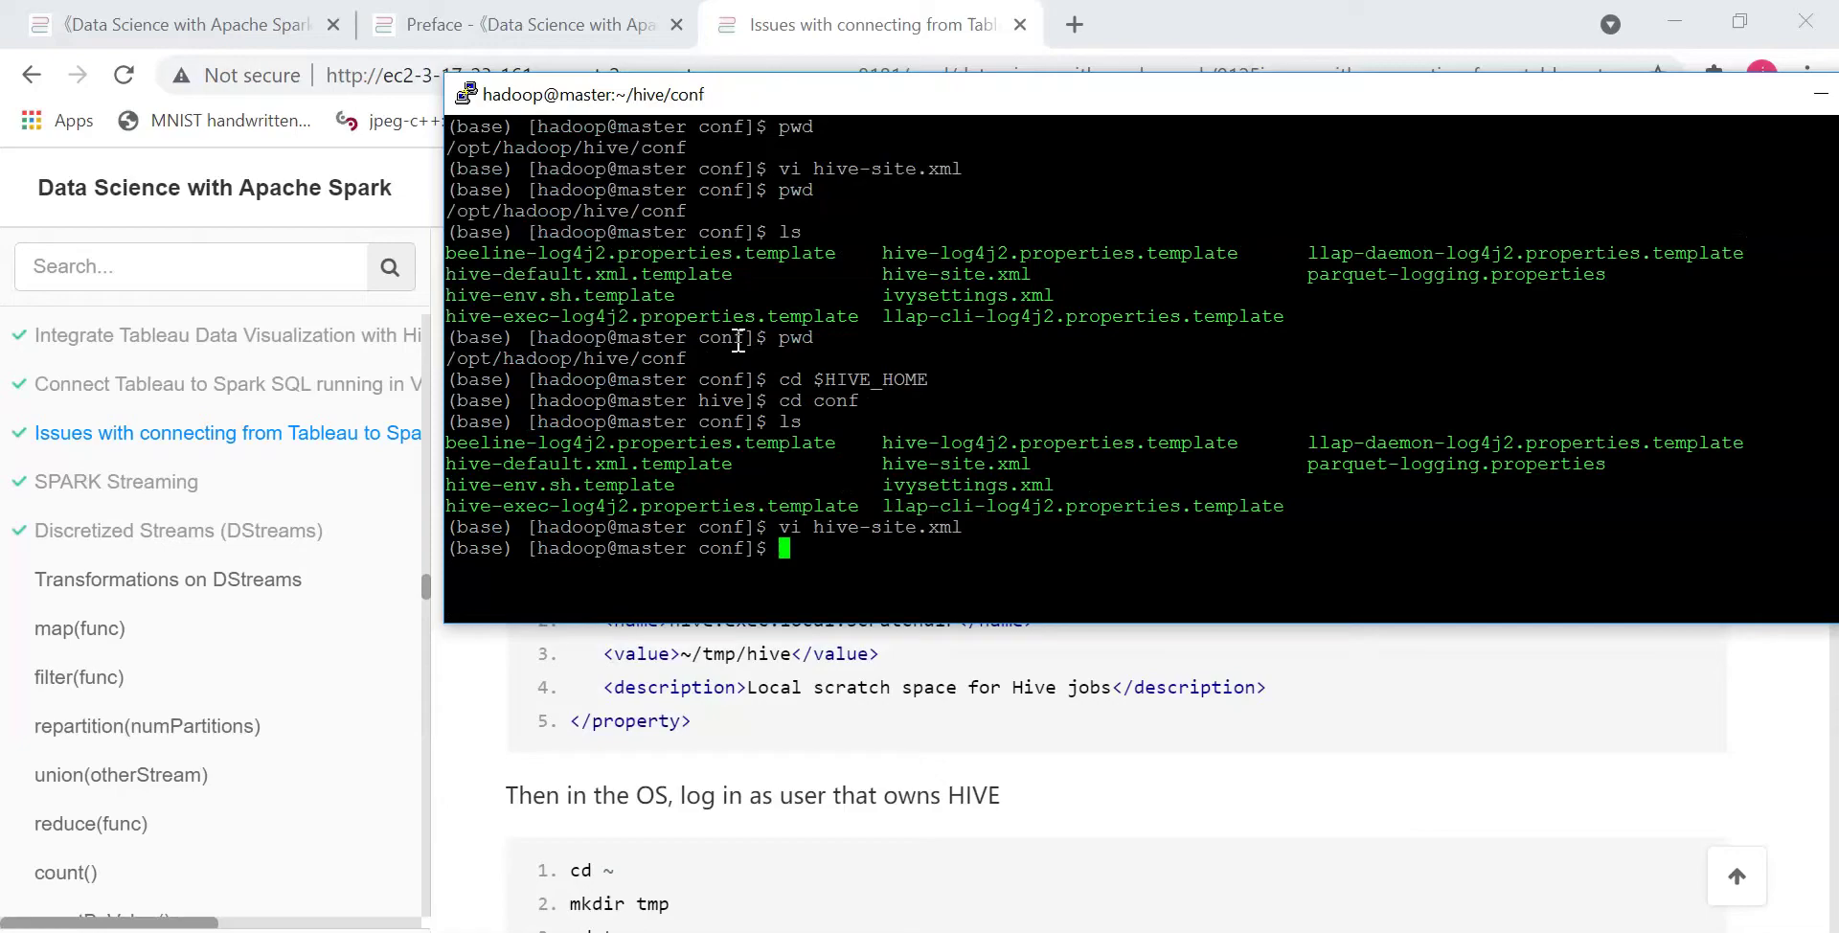
Bring the hive/conf terminal session back to the front and list the Java processes with jps.
left_click(781, 664)
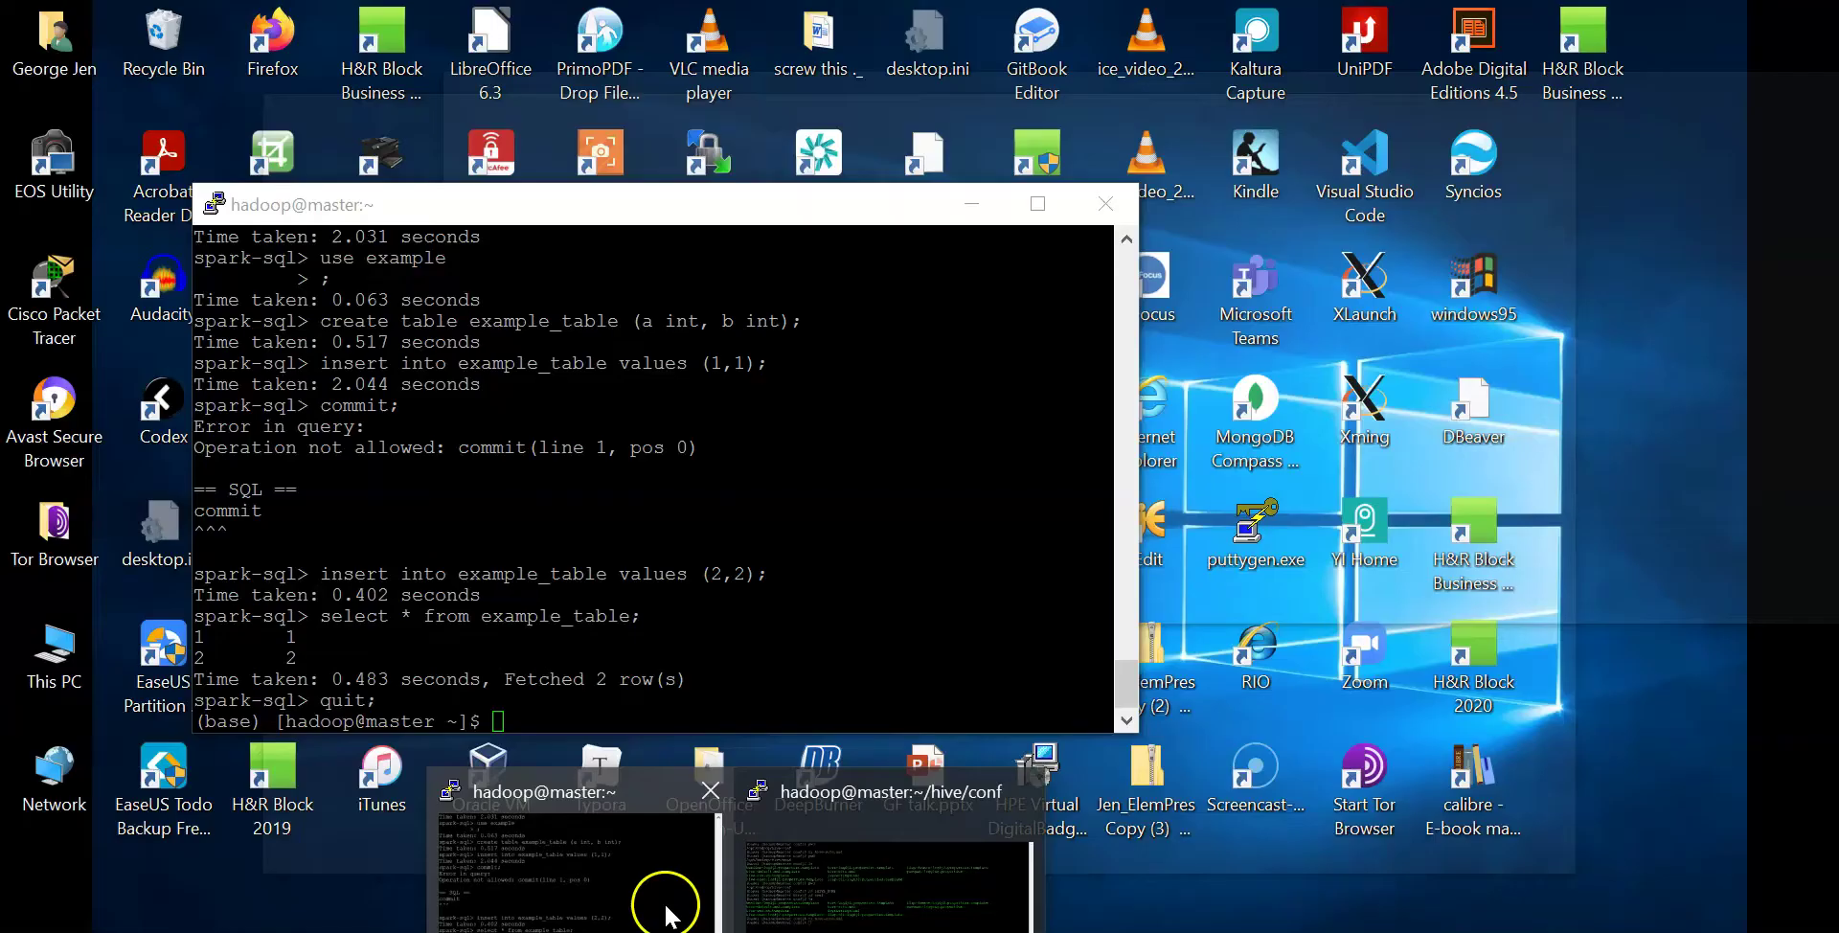
left_click(717, 917)
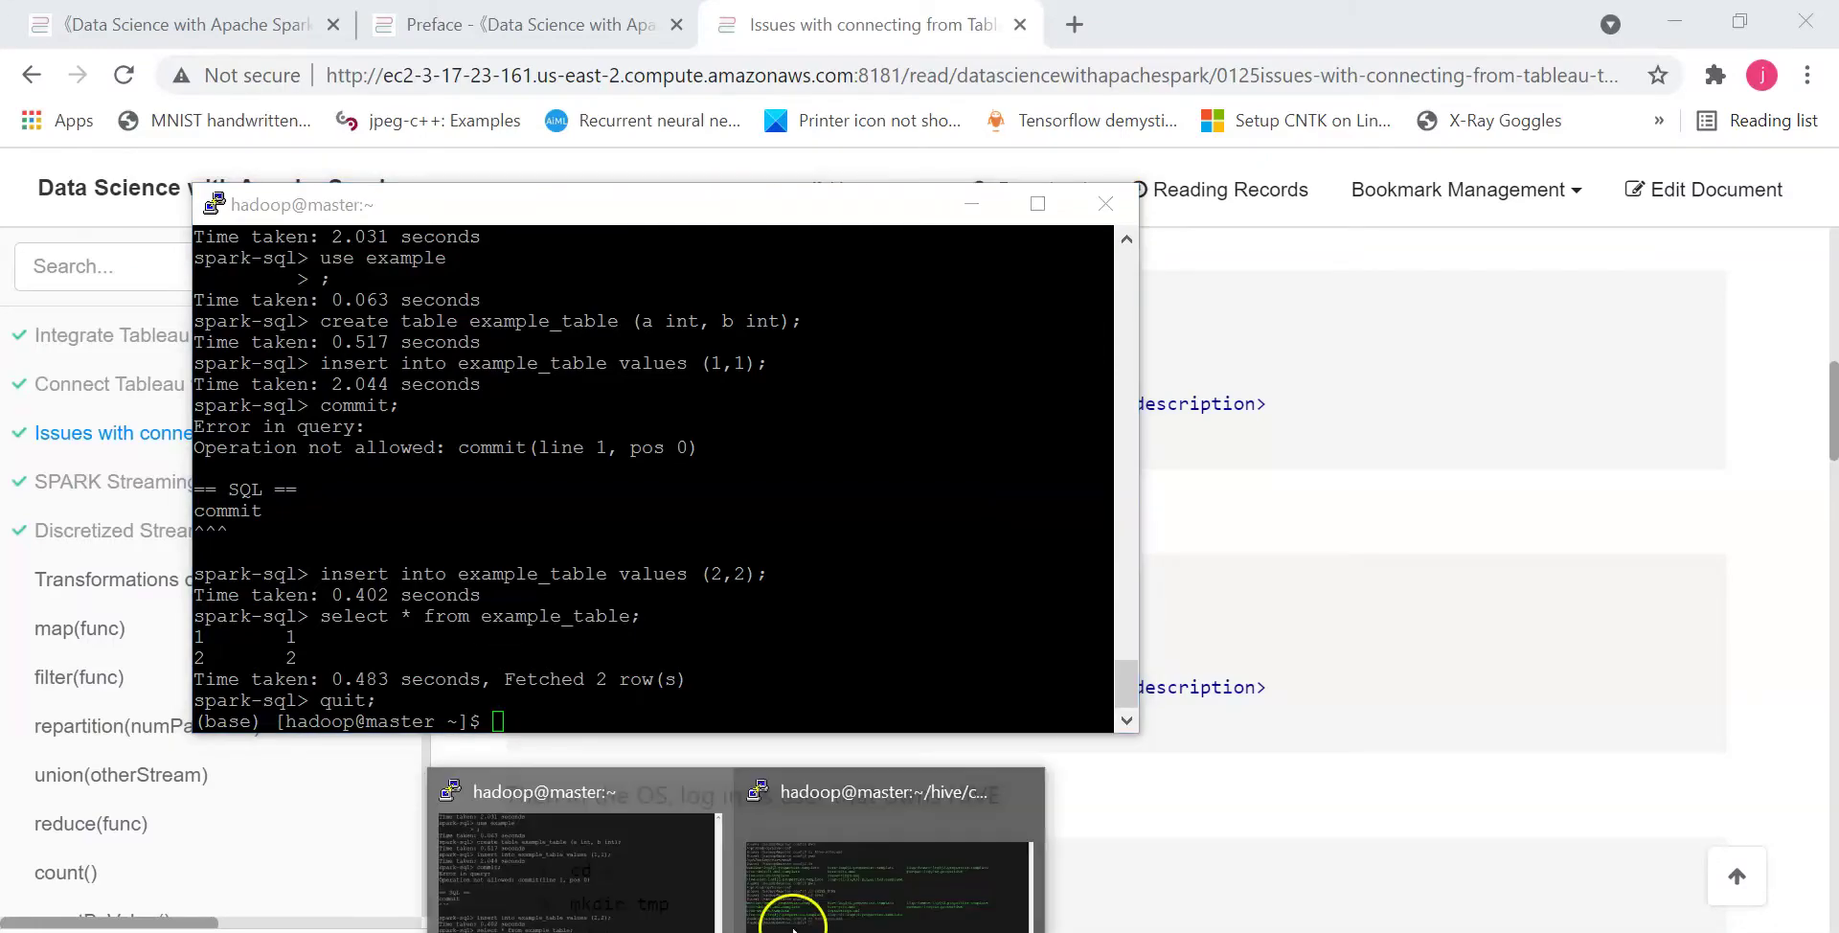
left_click(875, 886)
type("jps")
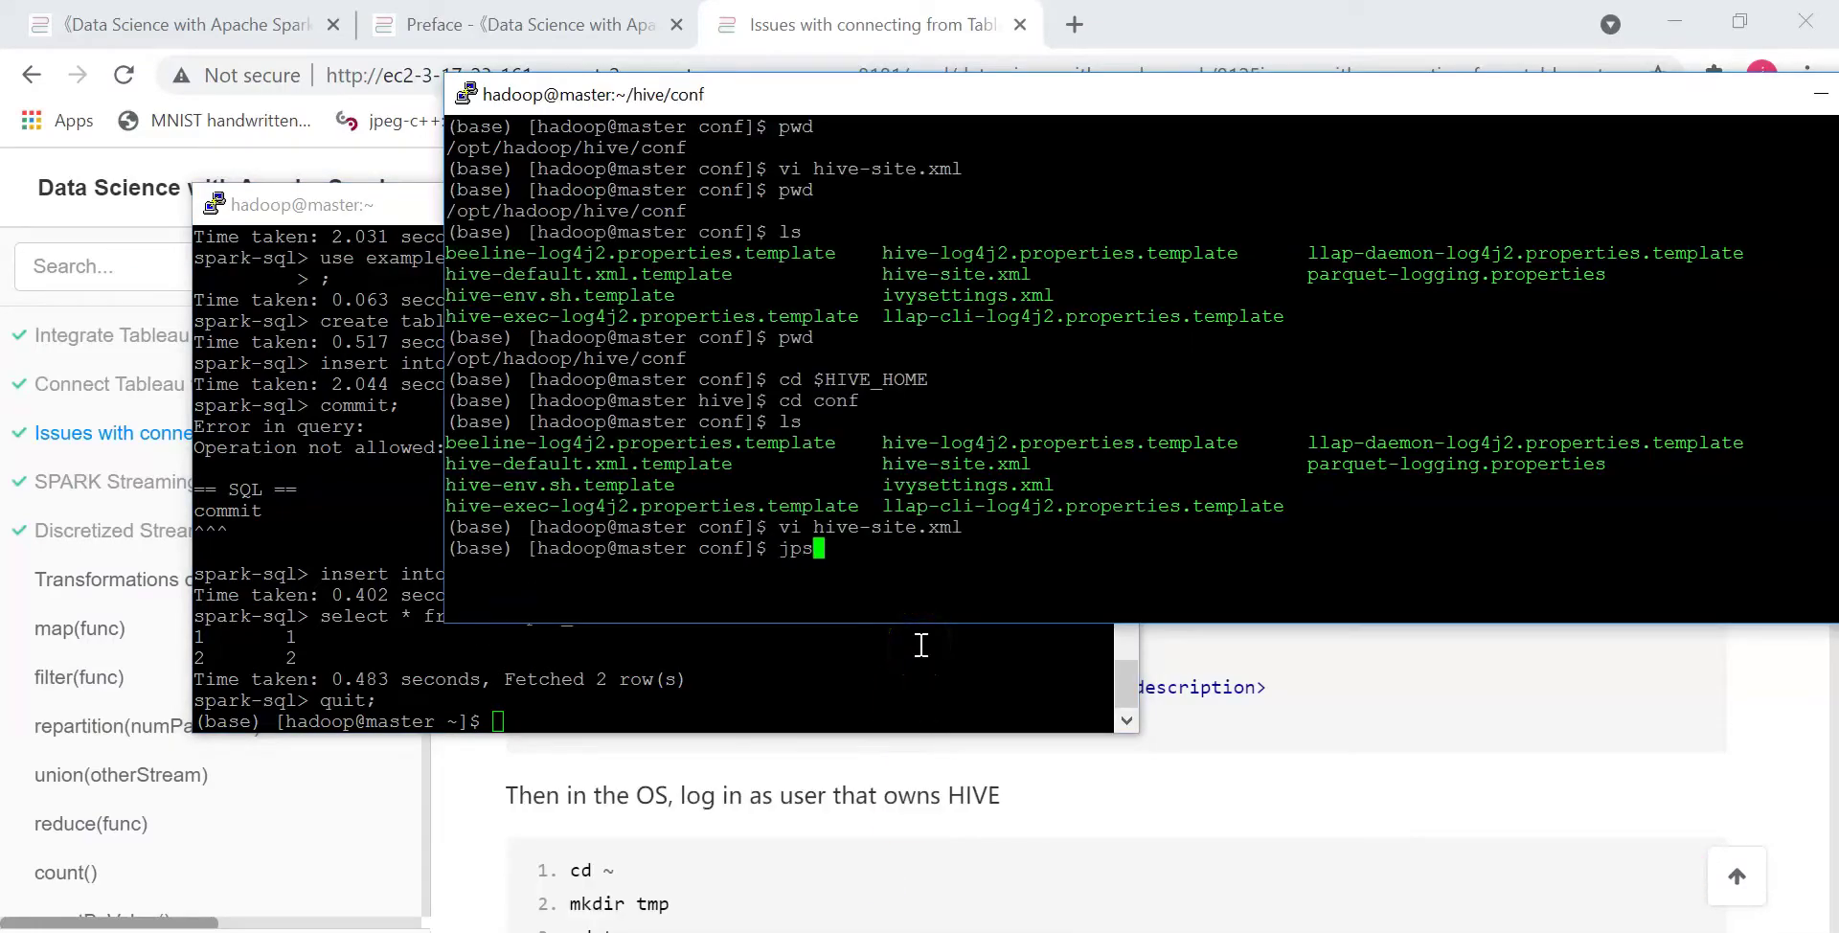
key("Return")
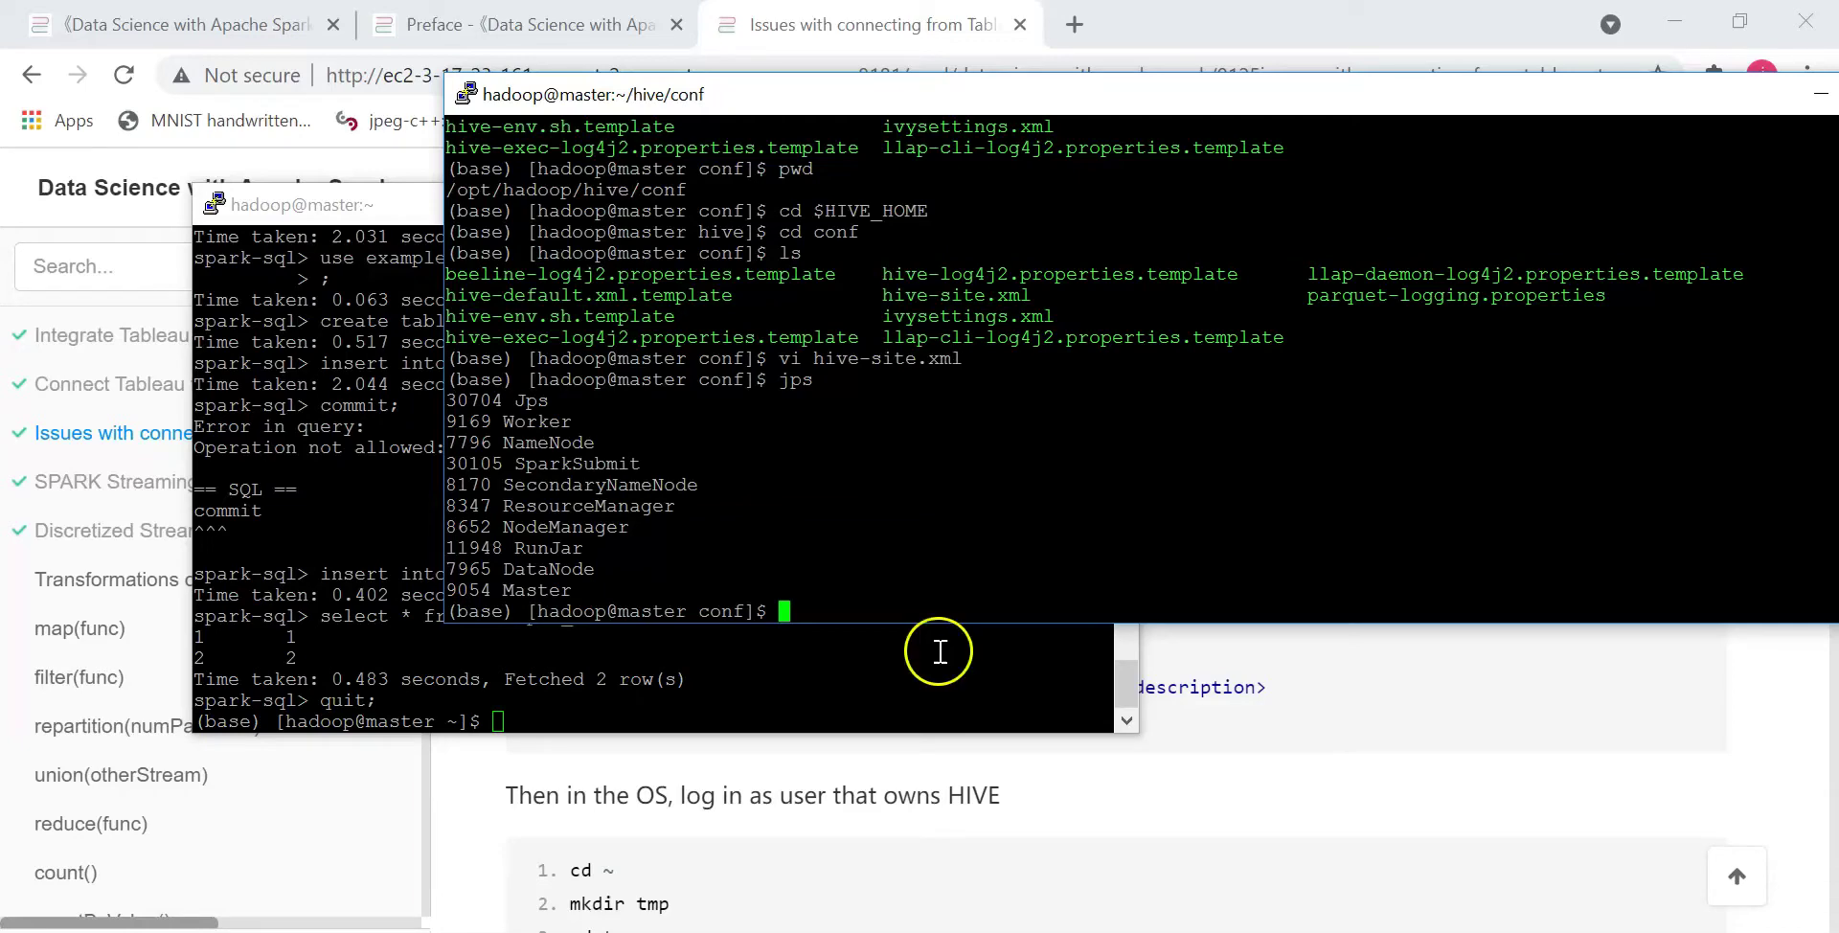
Kill the RunJar process with kill -9 11948, using the process ID from the jps listing.
double_click(556, 548)
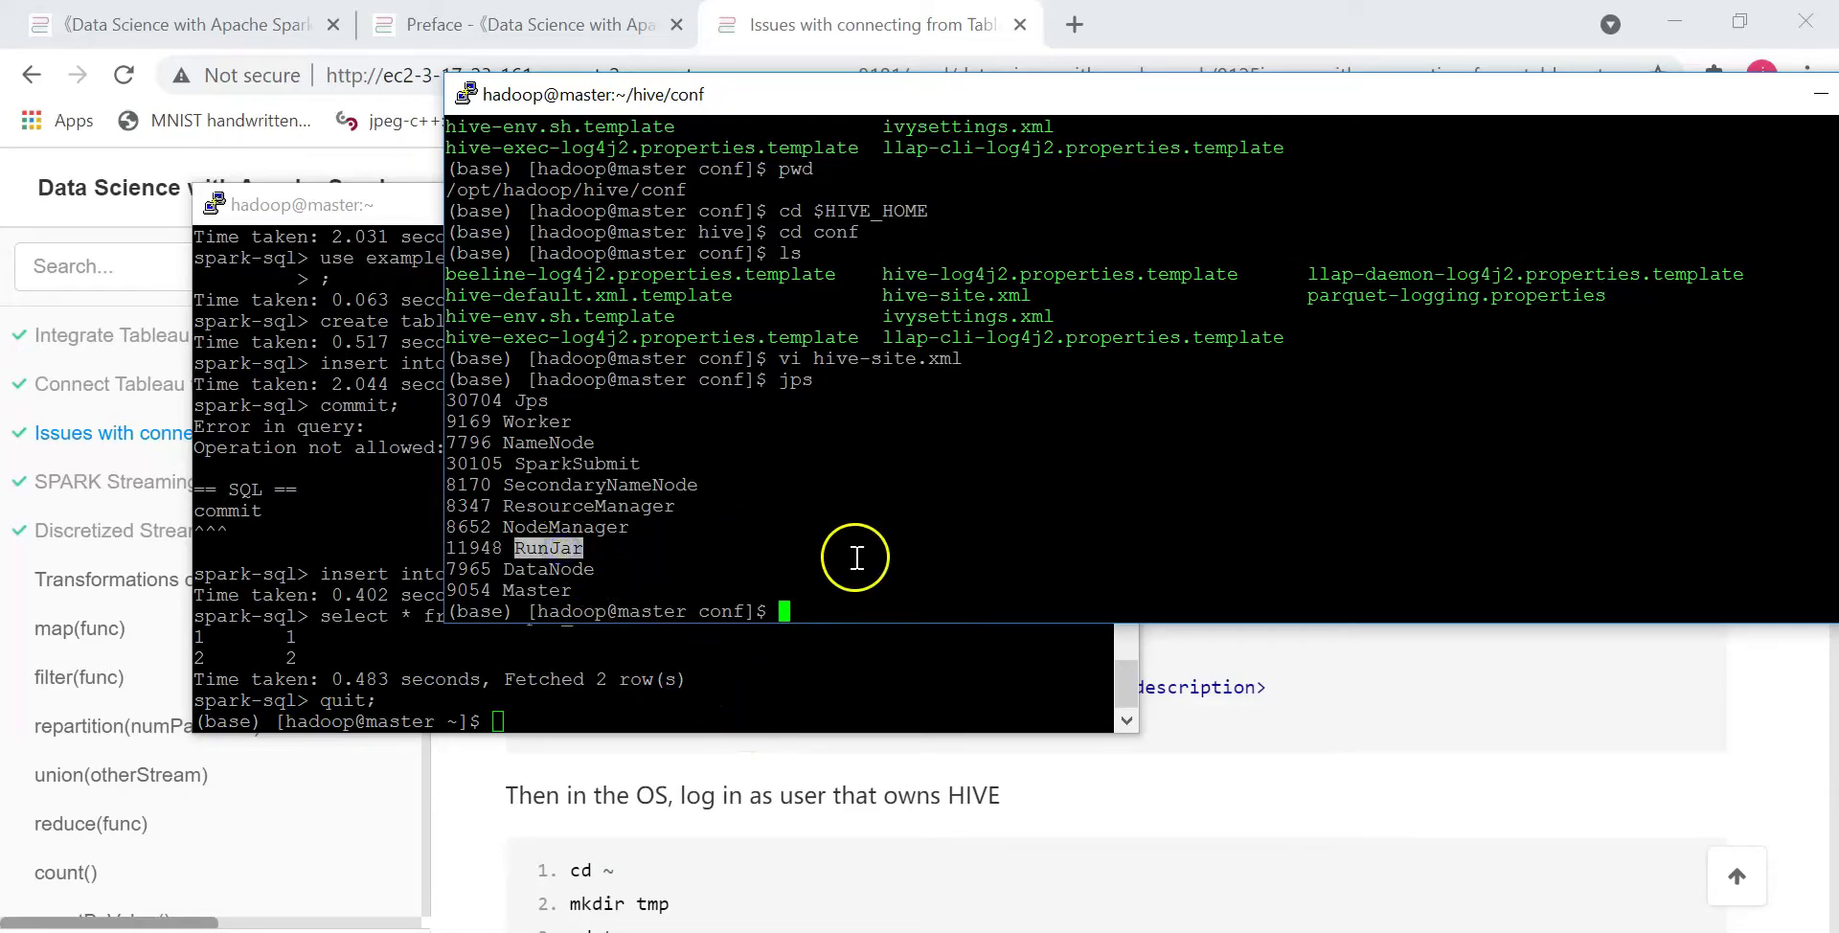
double_click(474, 547)
key("ctrl+c")
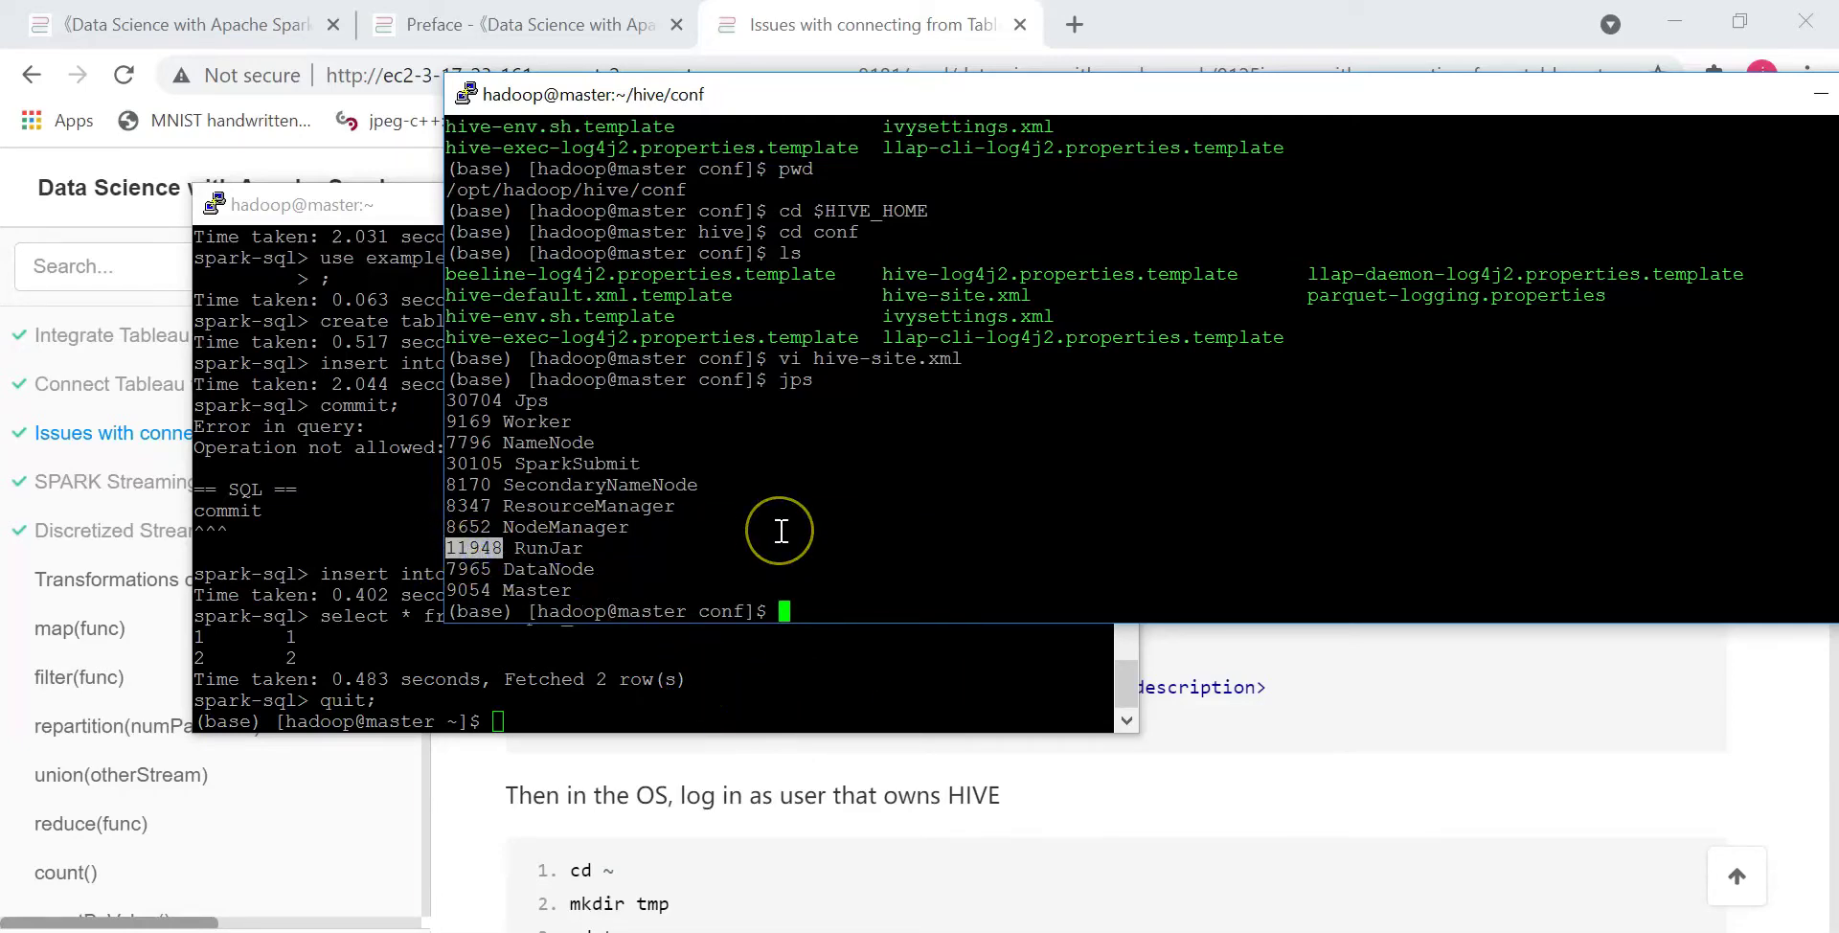
type("kill -9")
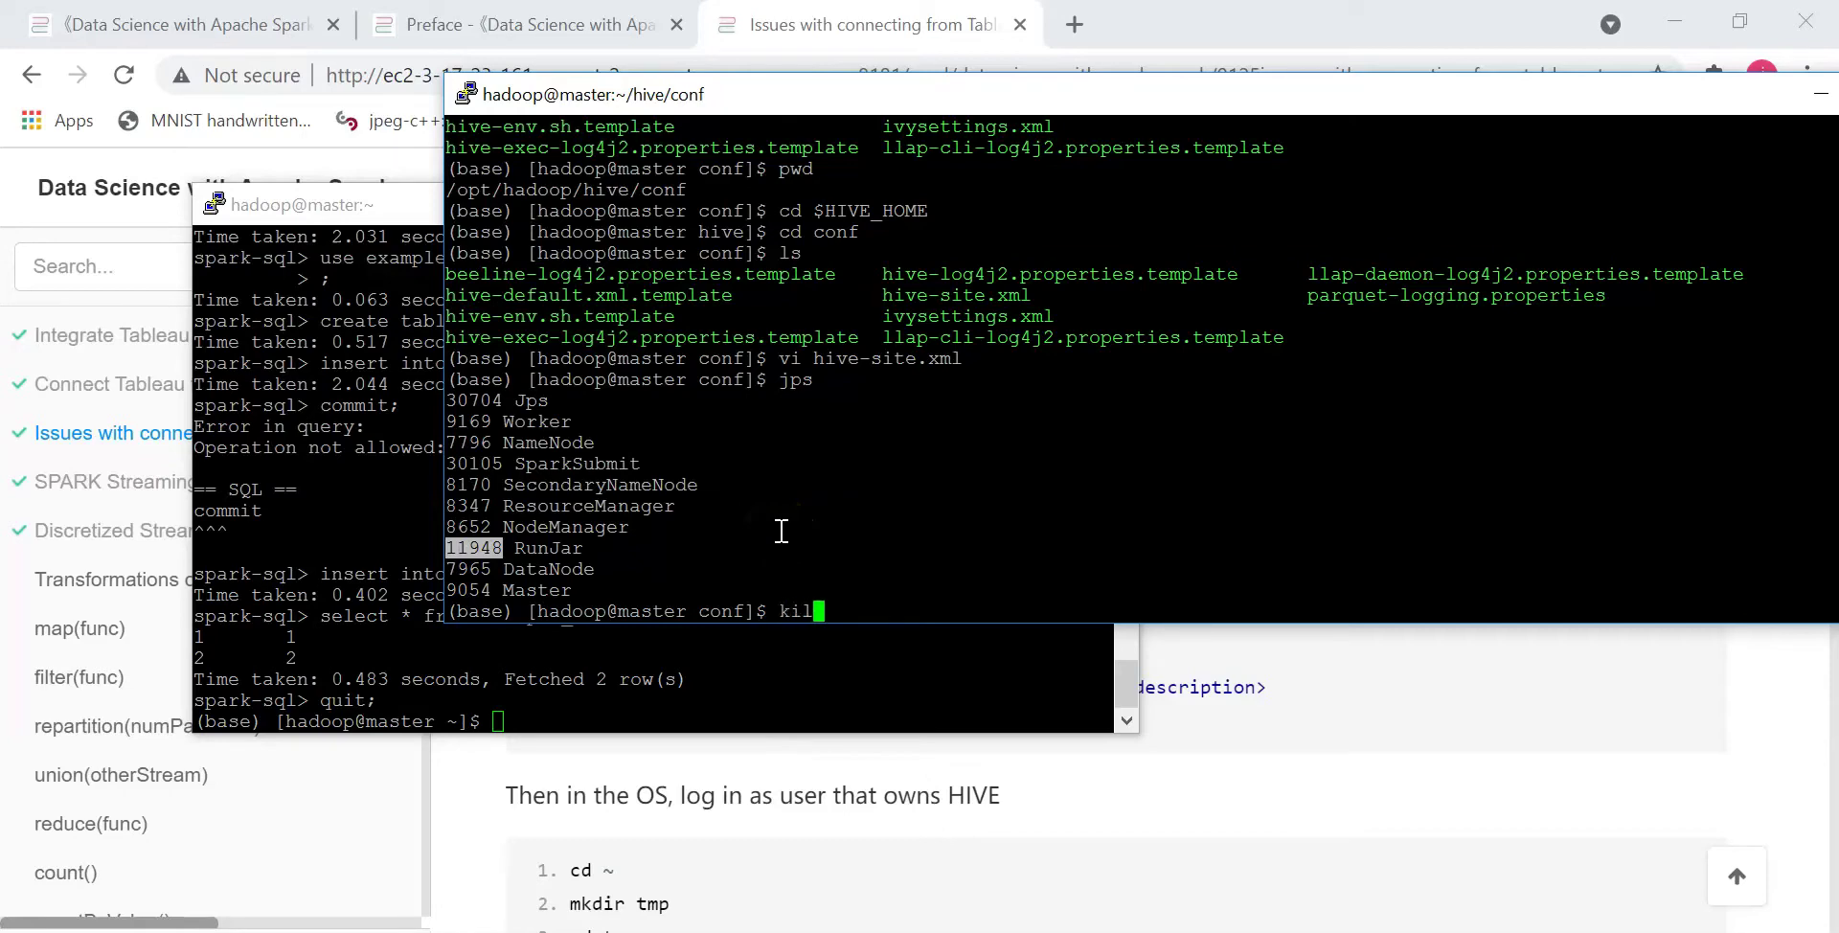
right_click(780, 530)
key("Return")
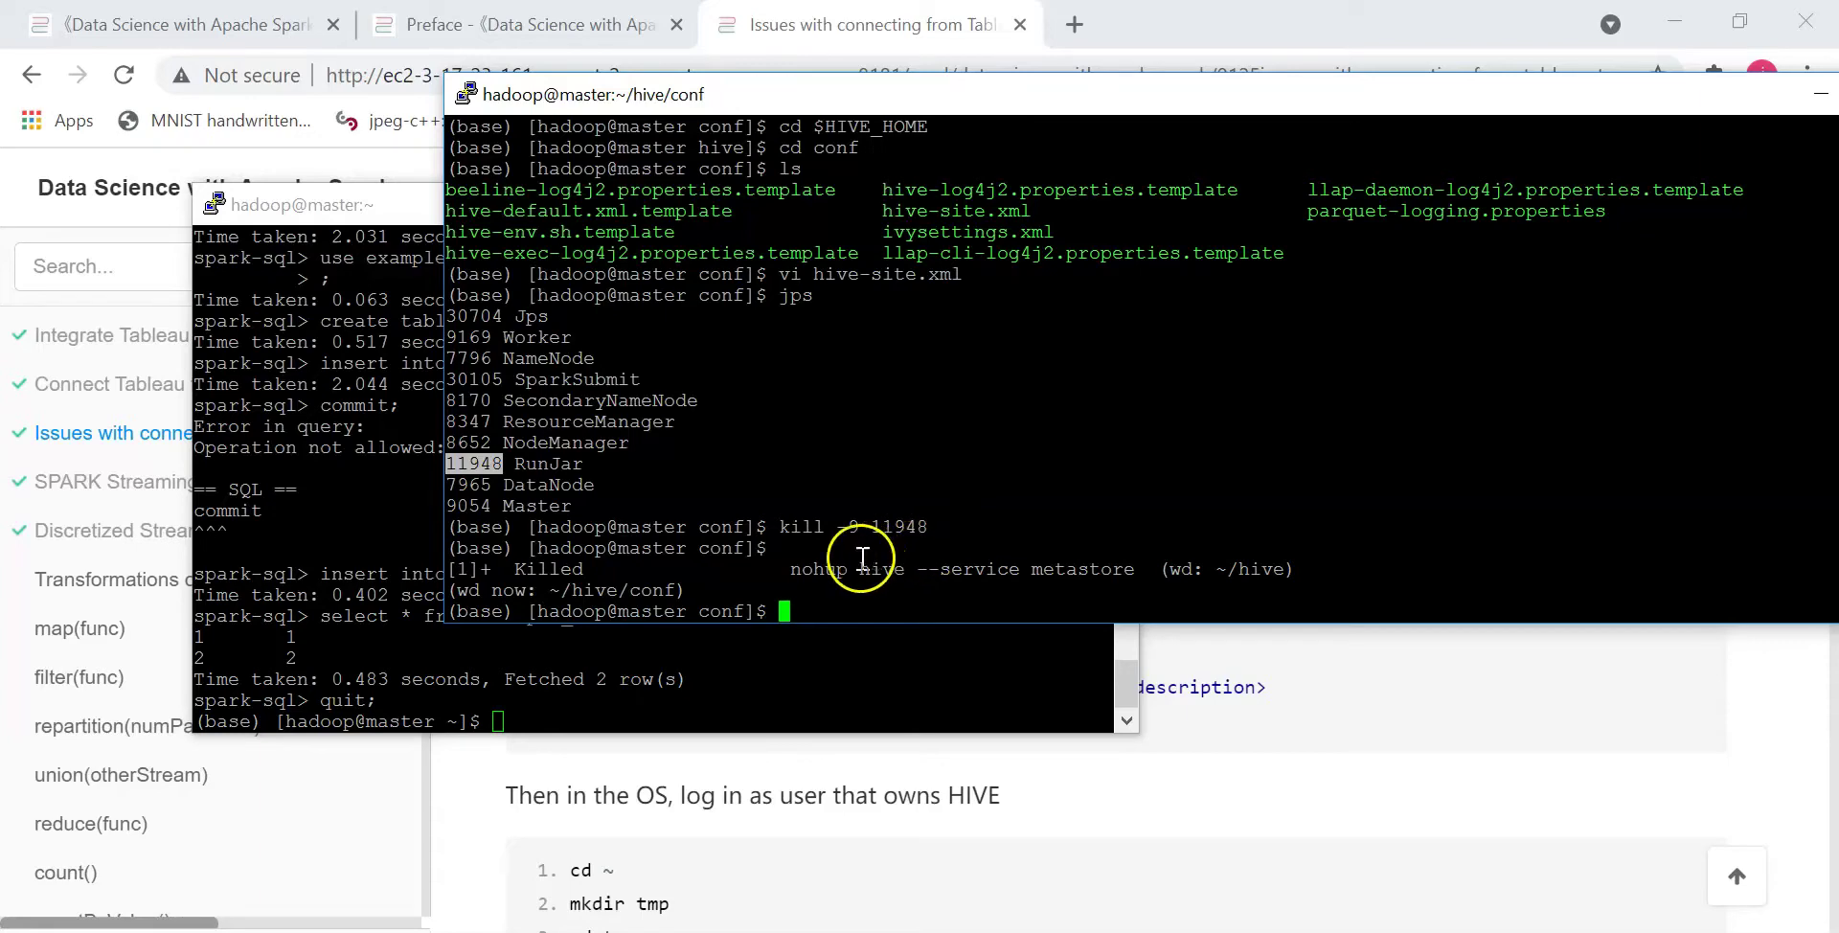
Search the shell history for Hive commands with history | grep hive.
left_click(793, 573)
left_click_drag(793, 572, 891, 569)
left_click(890, 565)
type("hive")
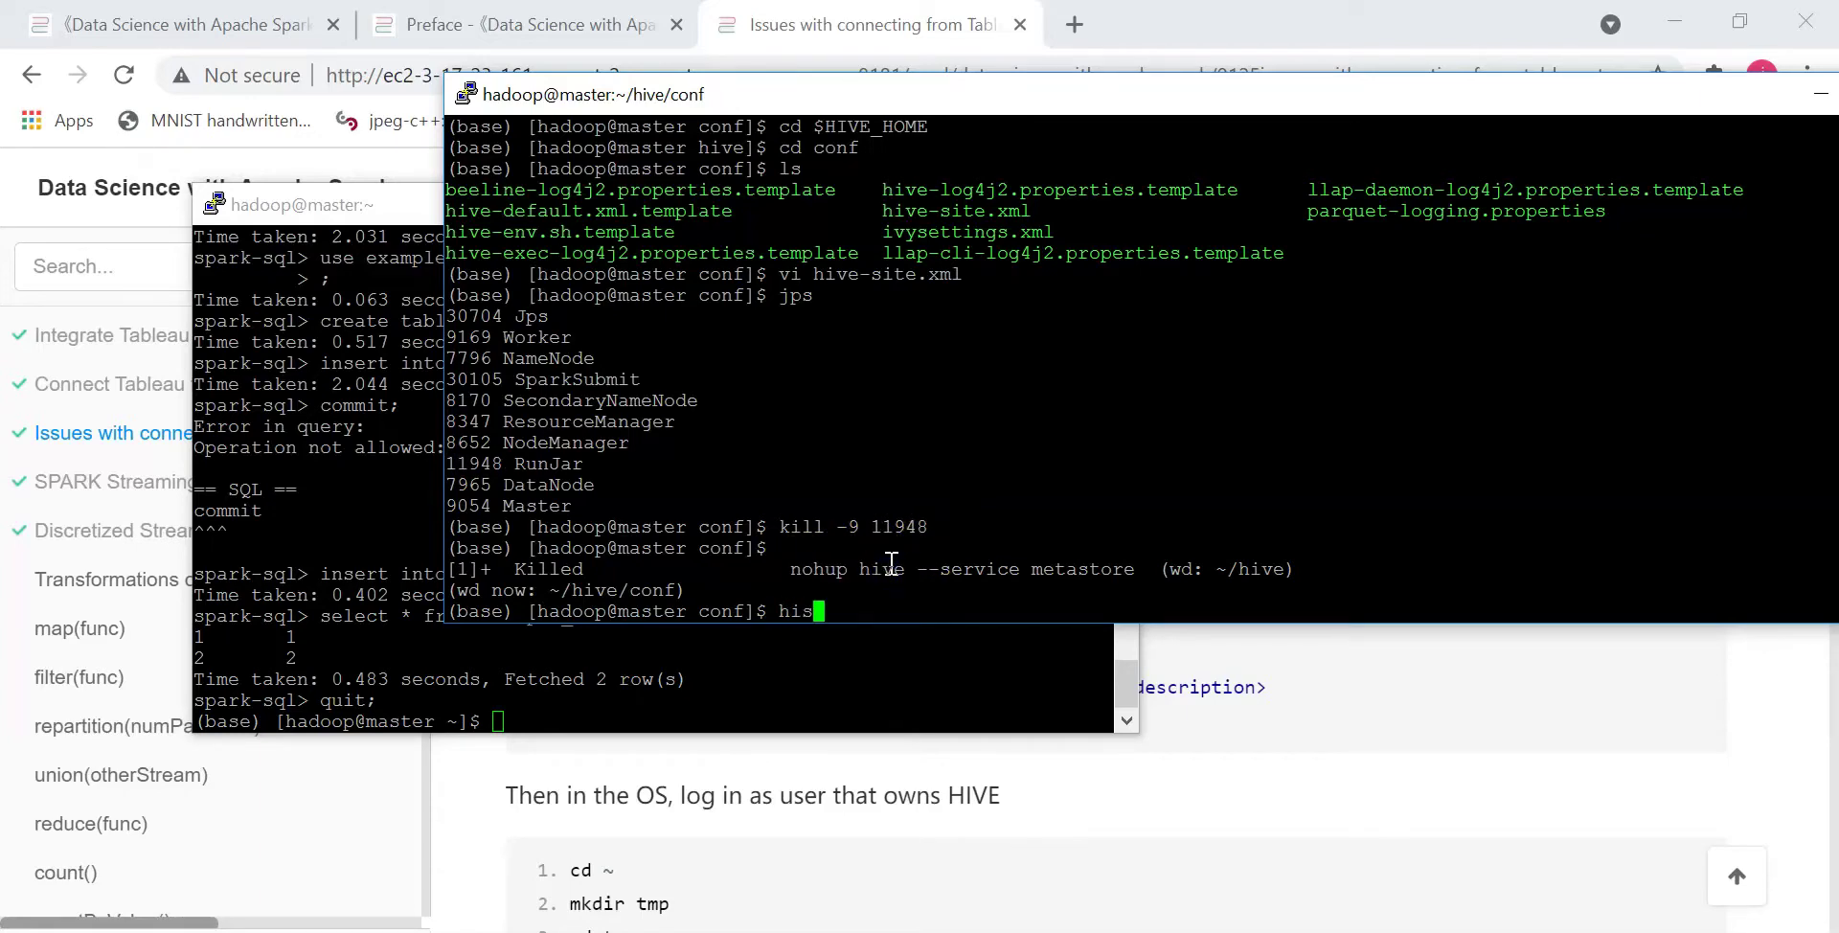
key("BackSpace")
key("BackSpace")
key("BackSpace")
key("BackSpace")
left_click(810, 571)
type("history }")
key("Home")
key("End")
key("BackSpace")
type("| grep hi")
left_click(783, 569)
type("ve")
key("Return")
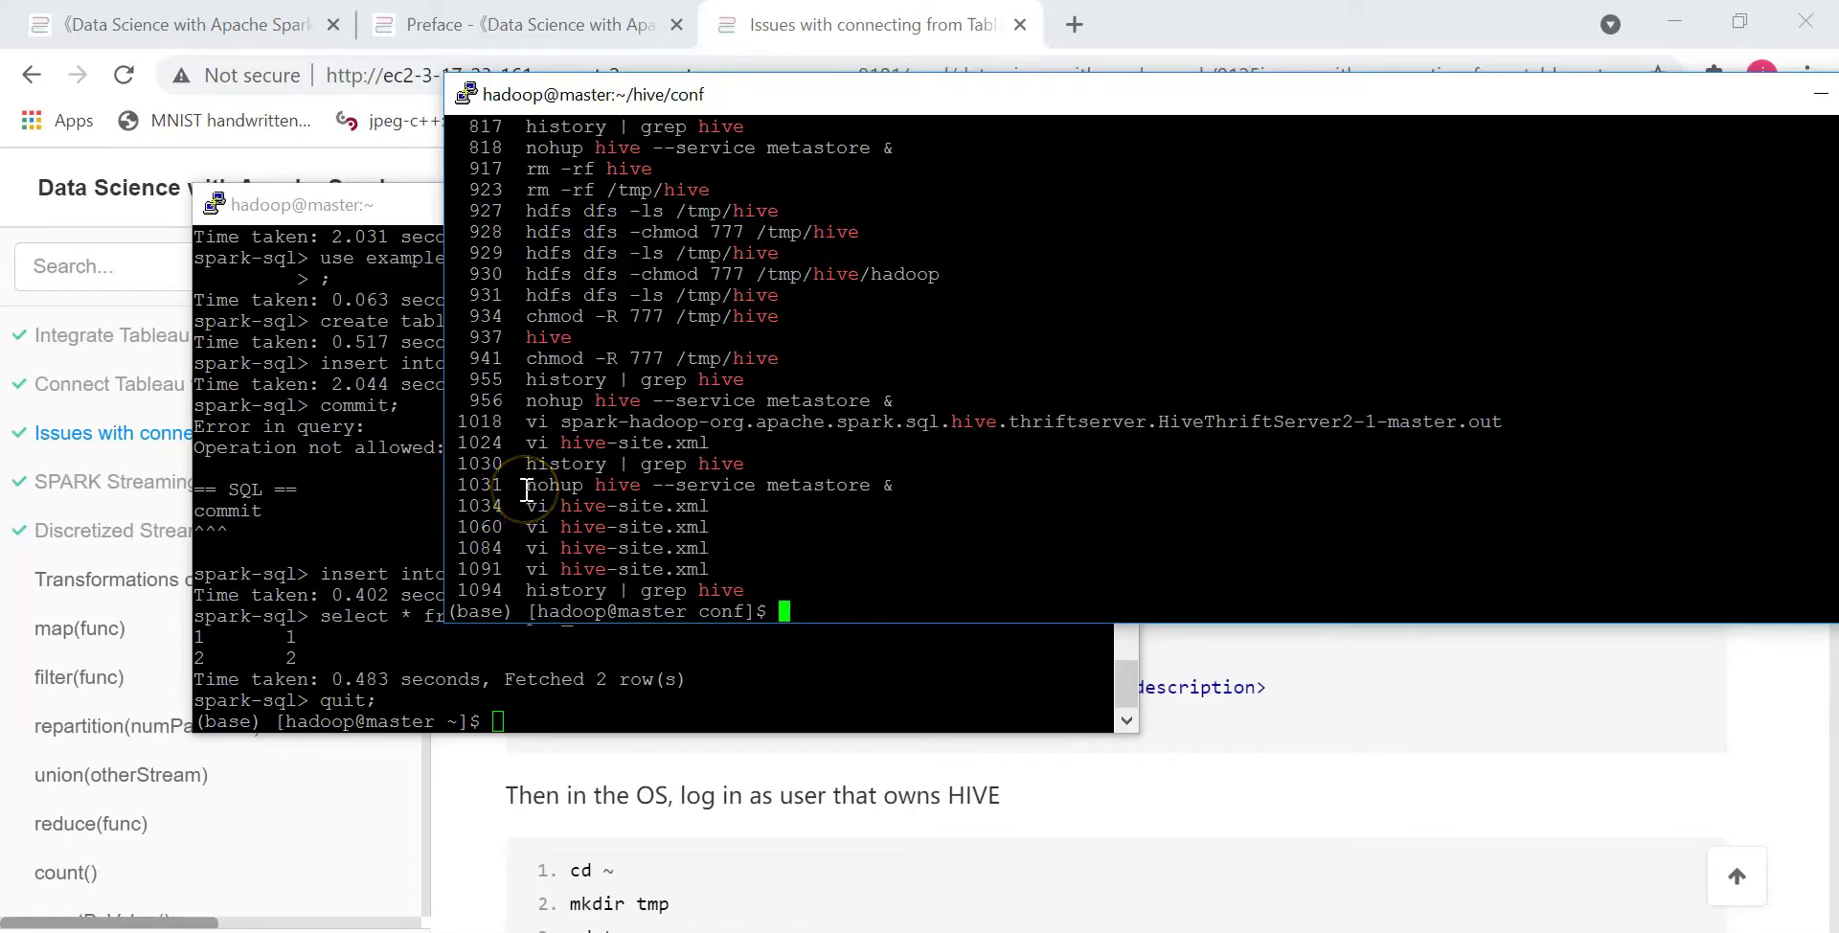
Try to start the Hive metastore in the background with the history entry nohup hive --service metastore &.
left_click_drag(526, 484, 890, 485)
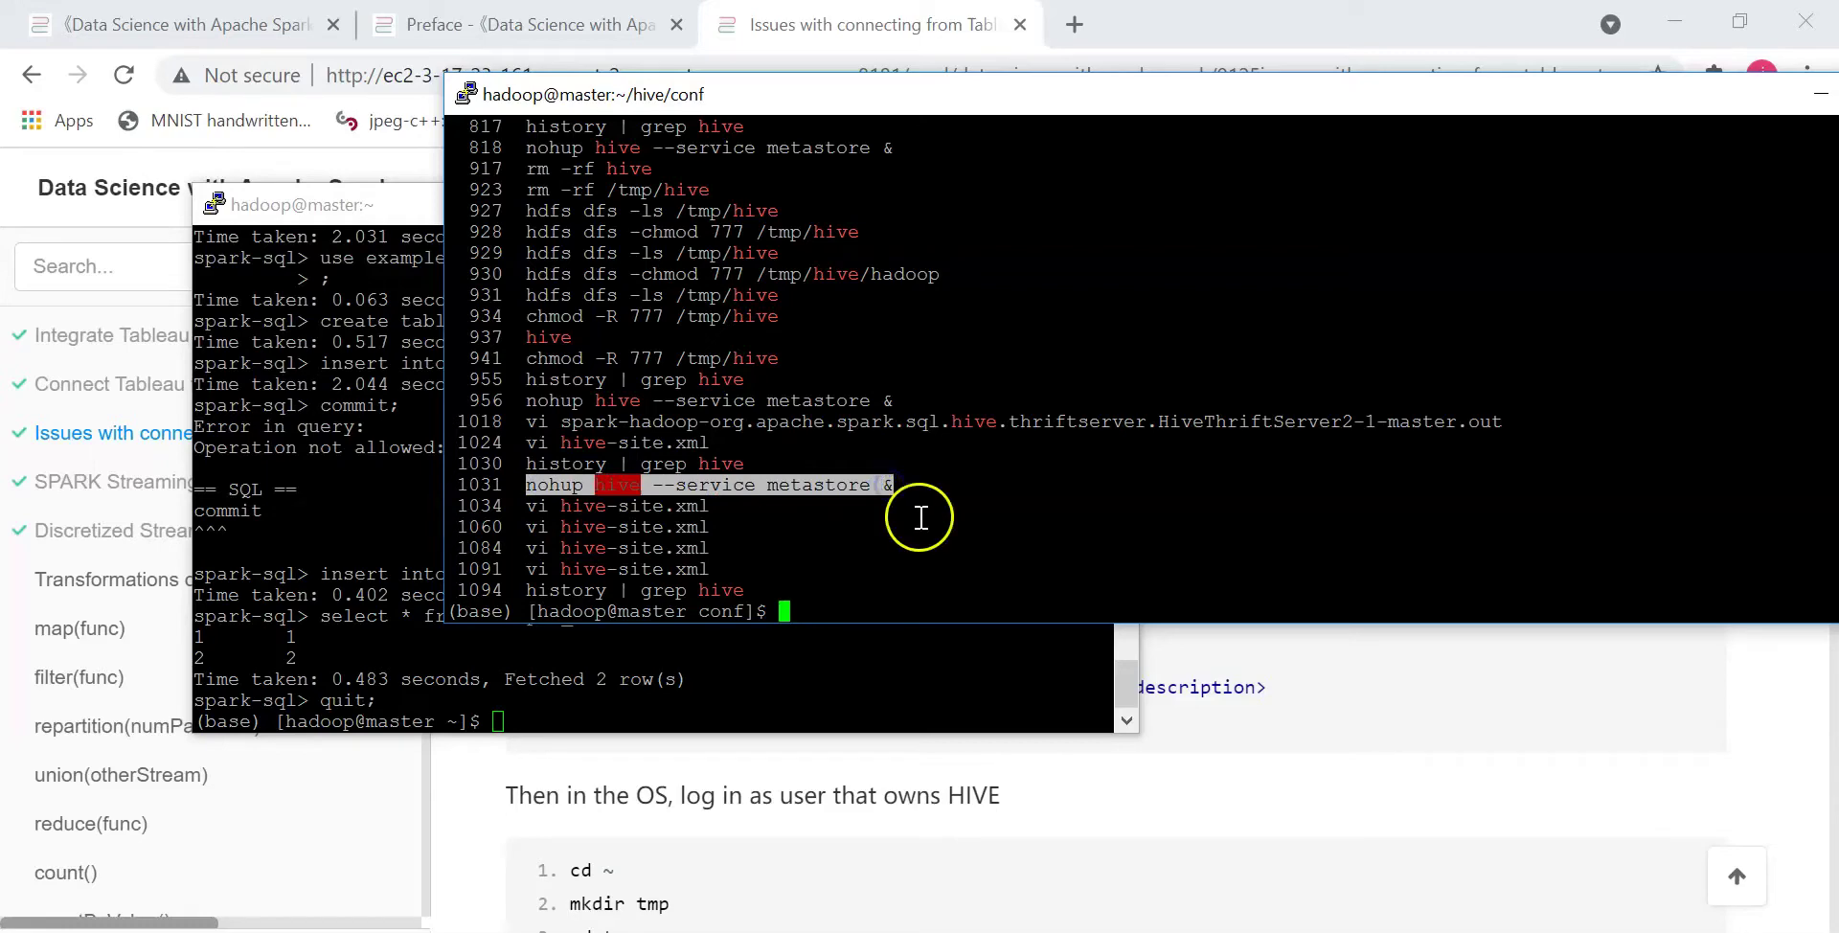
right_click(982, 496)
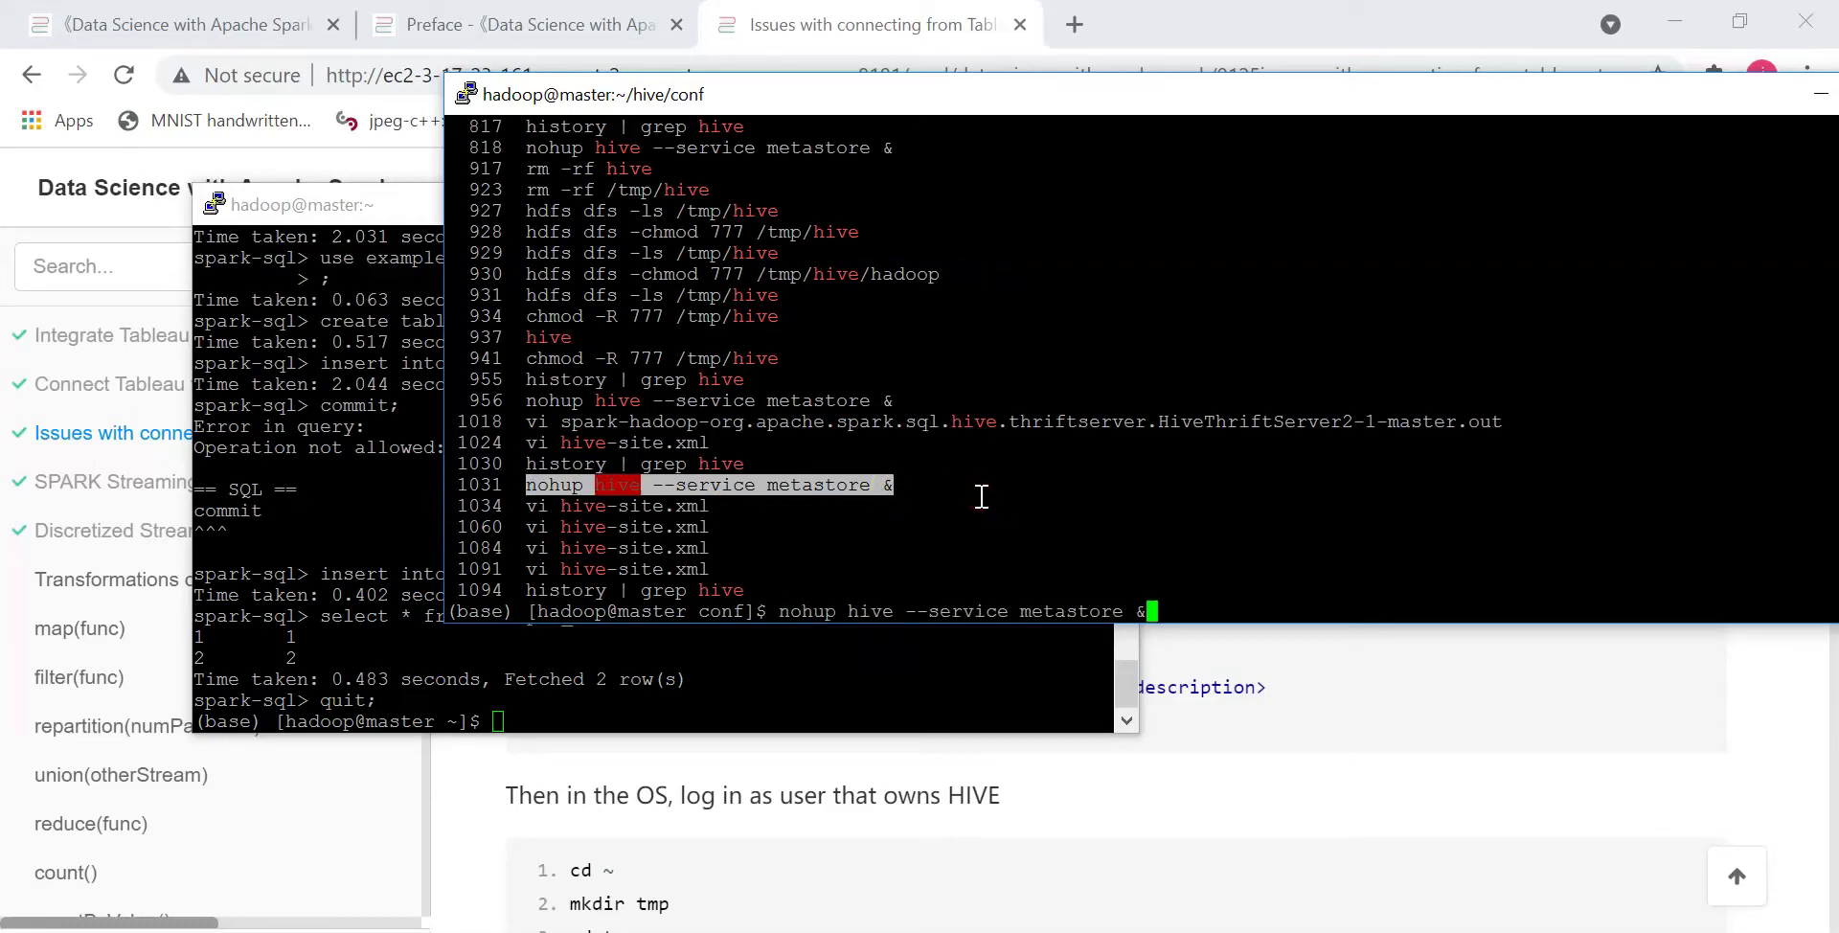
key("Return")
key("Return")
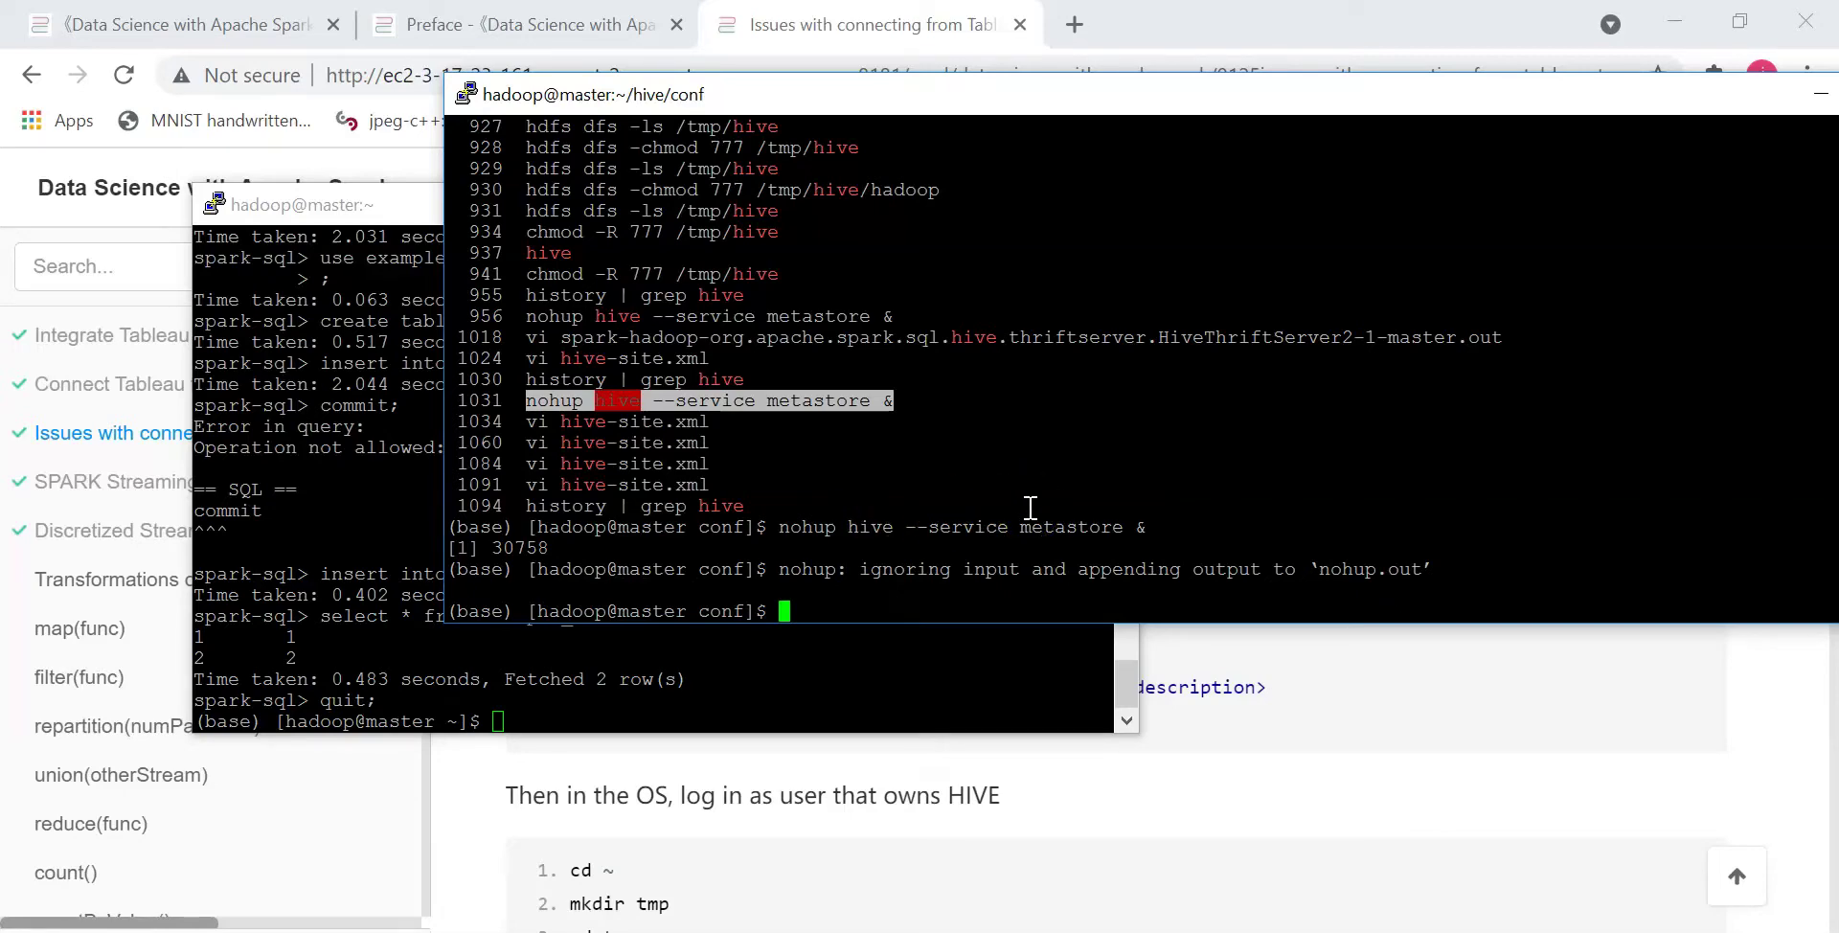
Try to start the Spark Thrift server again by recalling and running $SPARK_HOME/sbin/start-thriftserver.sh.
key("Up")
key("Up")
key("Up")
key("Up")
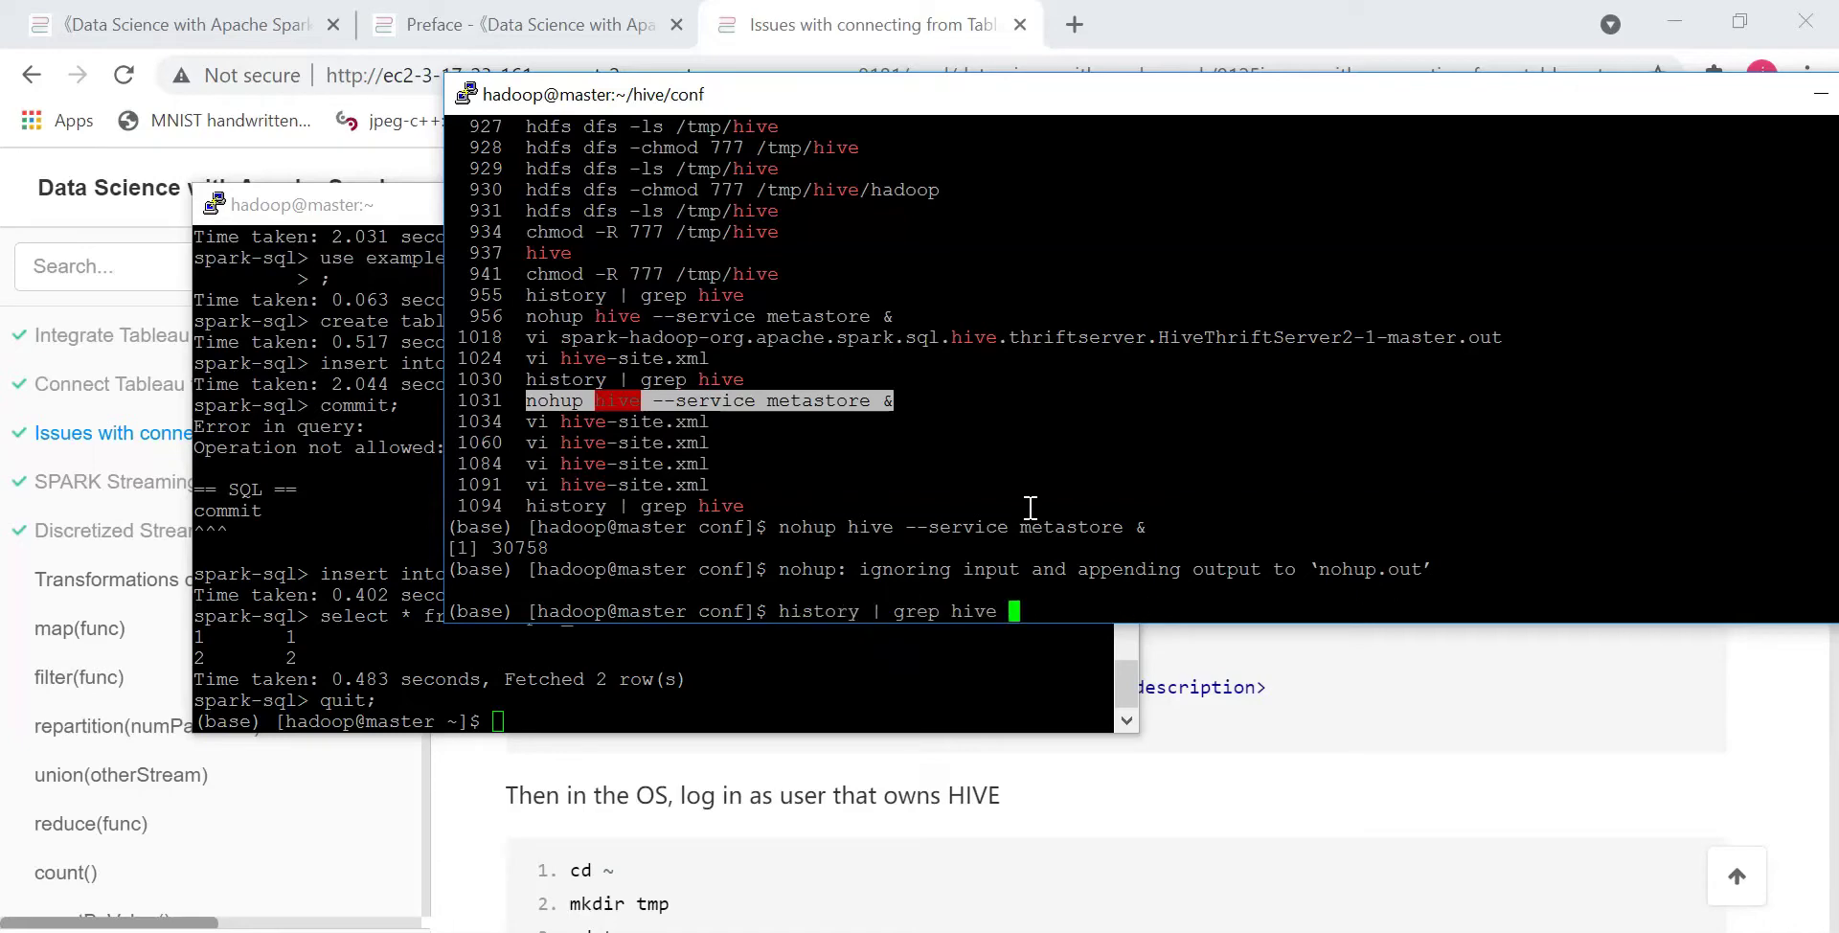
key("Up")
key("Up")
key("Up")
key("Up")
key("Up")
key("Up")
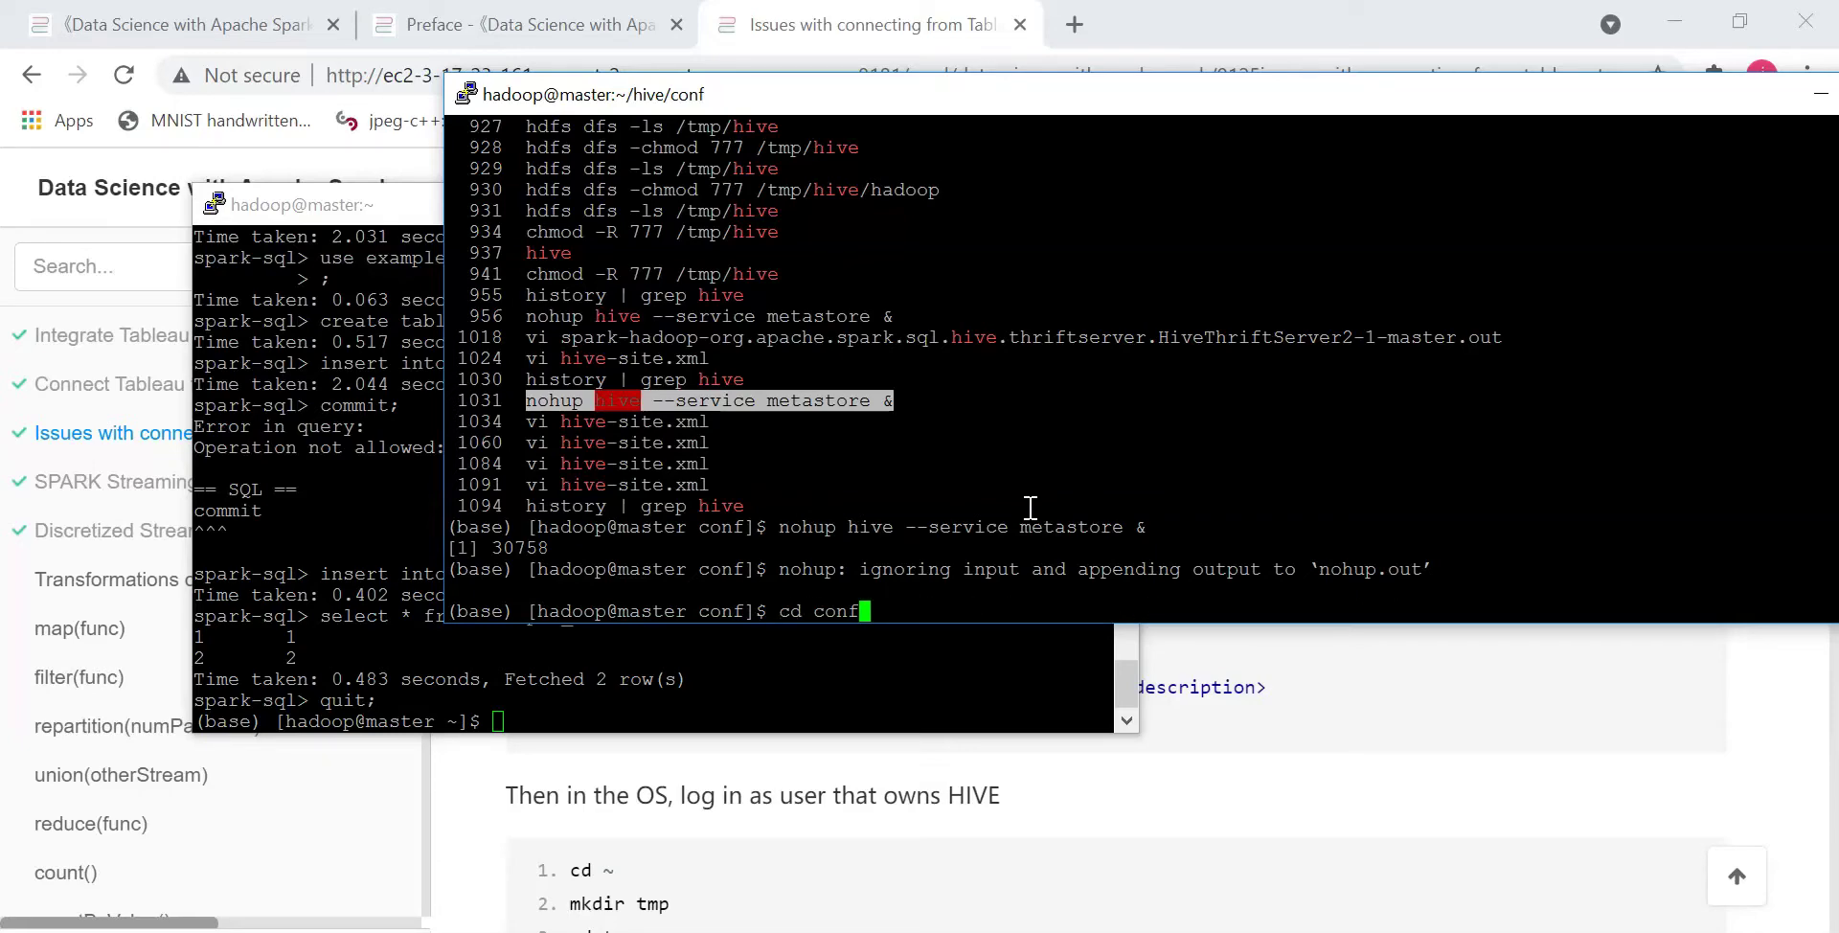
key("Up")
key("Up")
key("Up")
key("BackSpace")
key("BackSpace")
key("BackSpace")
key("BackSpace")
key("BackSpace")
key("BackSpace")
key("BackSpace")
key("Down")
key("Down")
key("Down")
key("Down")
key("Down")
key("Down")
key("Down")
key("Down")
key("Down")
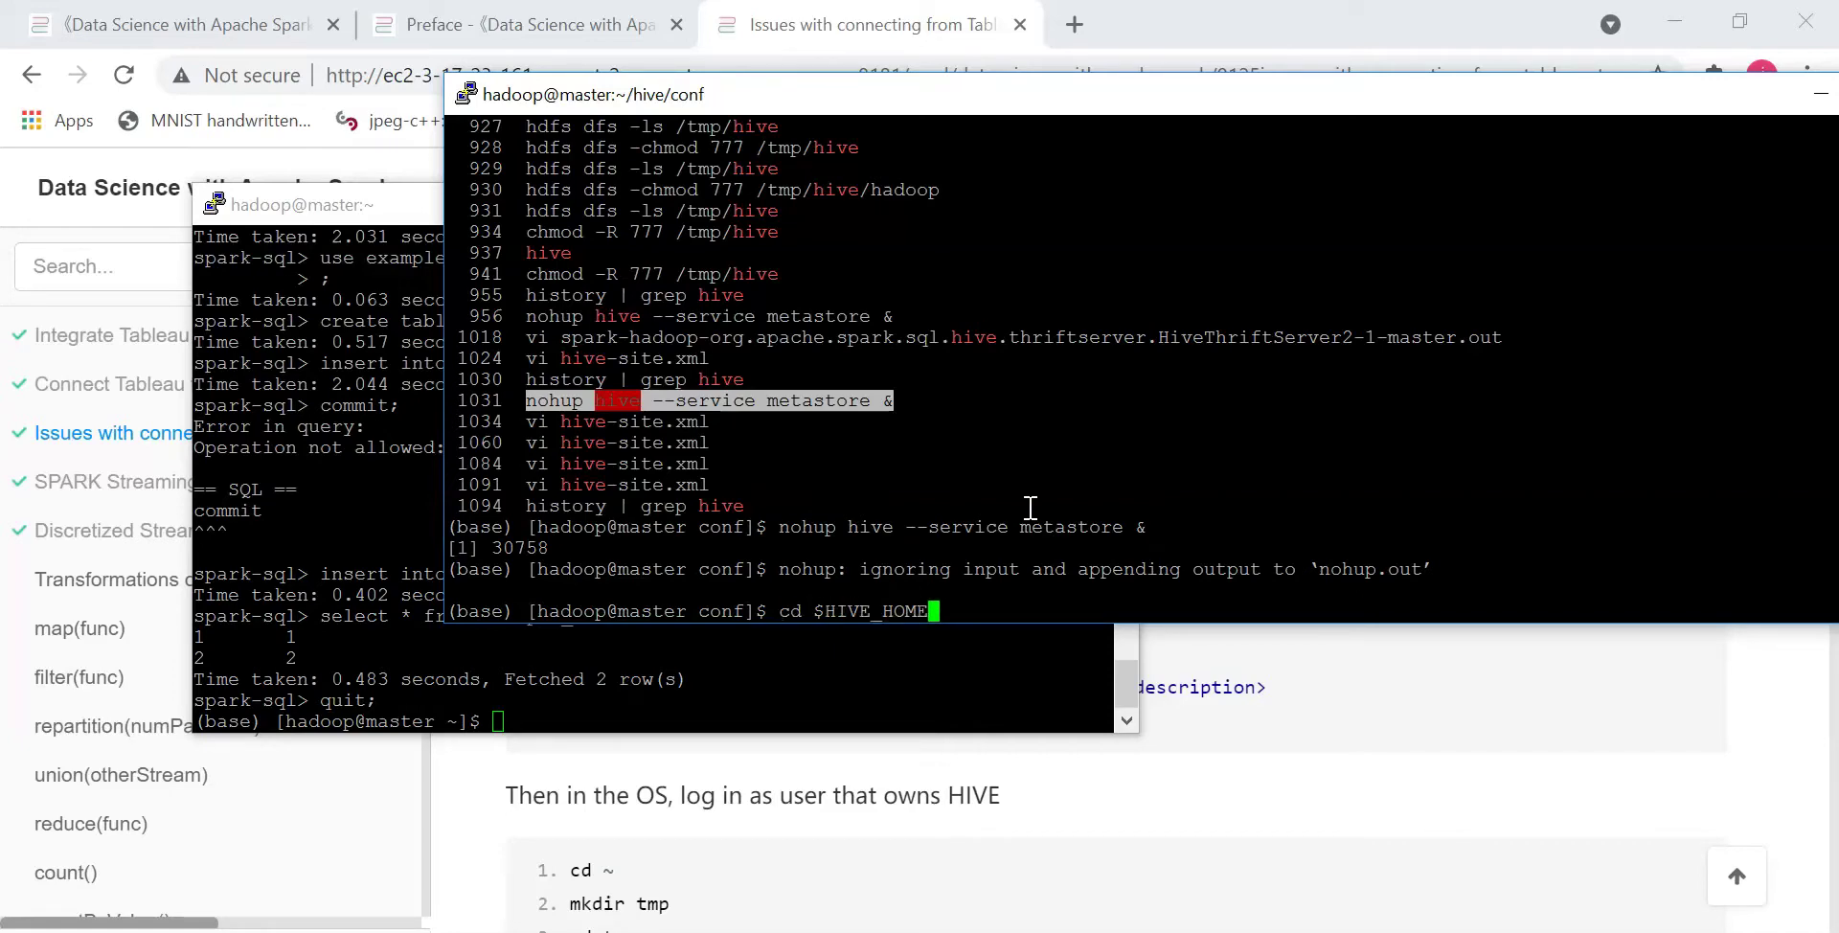
key("Down")
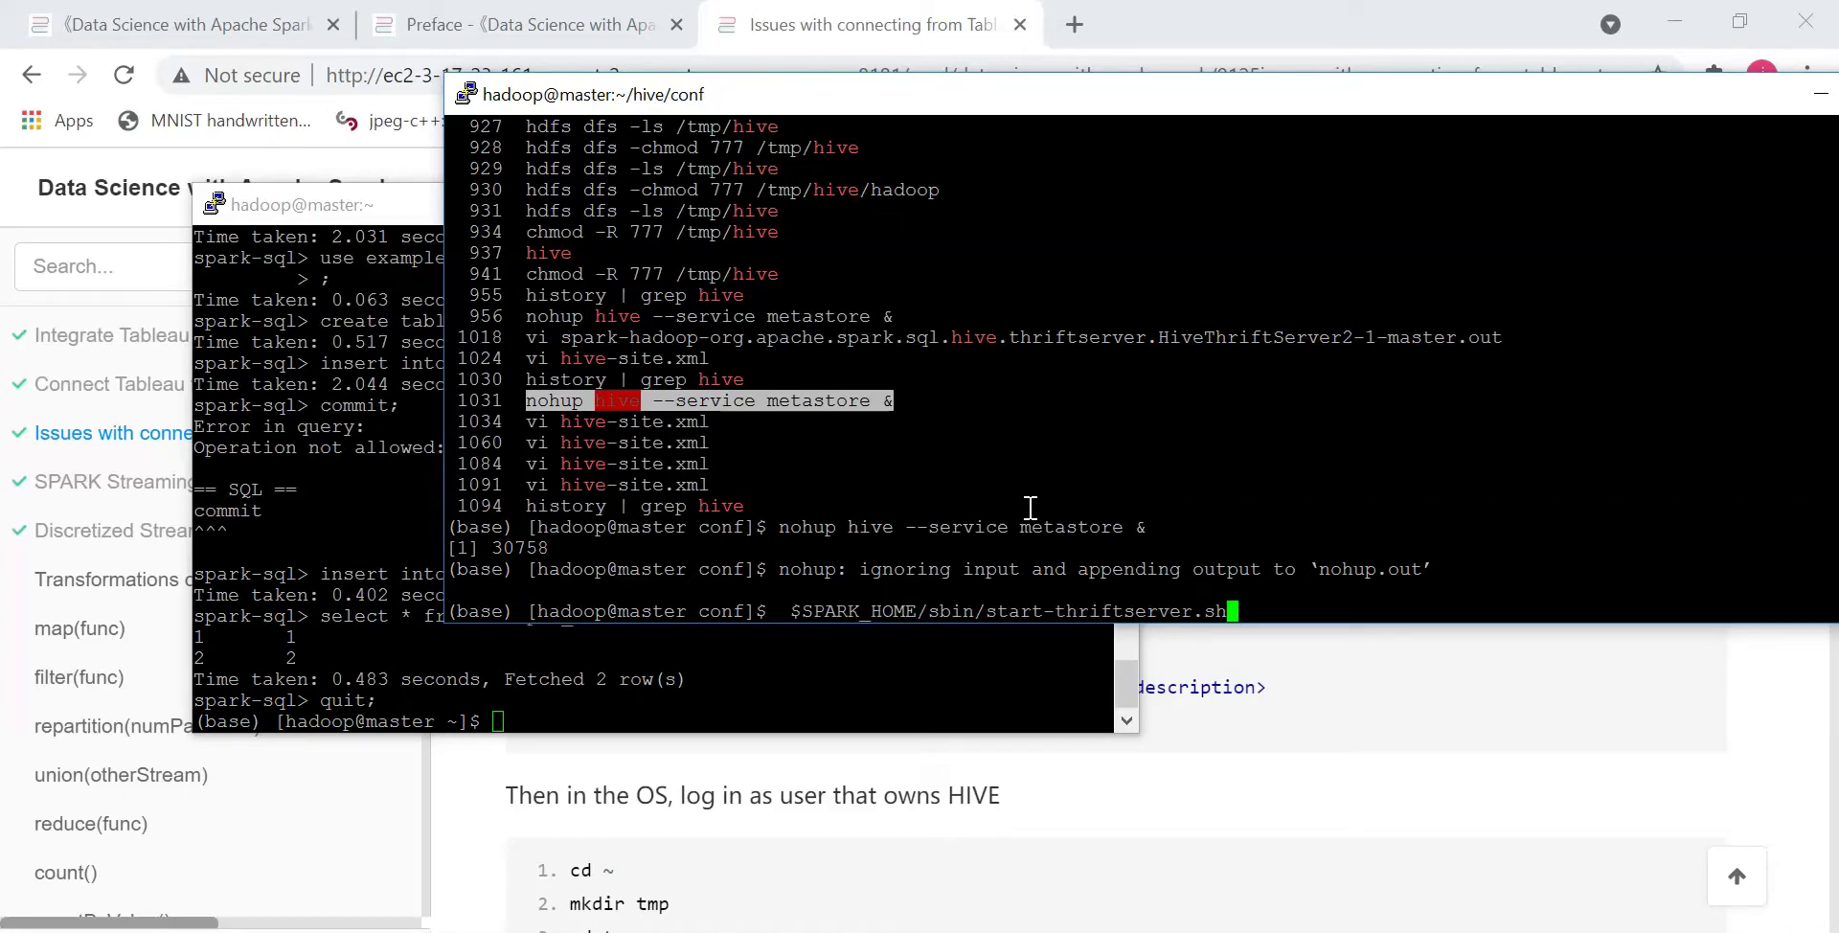
key("Return")
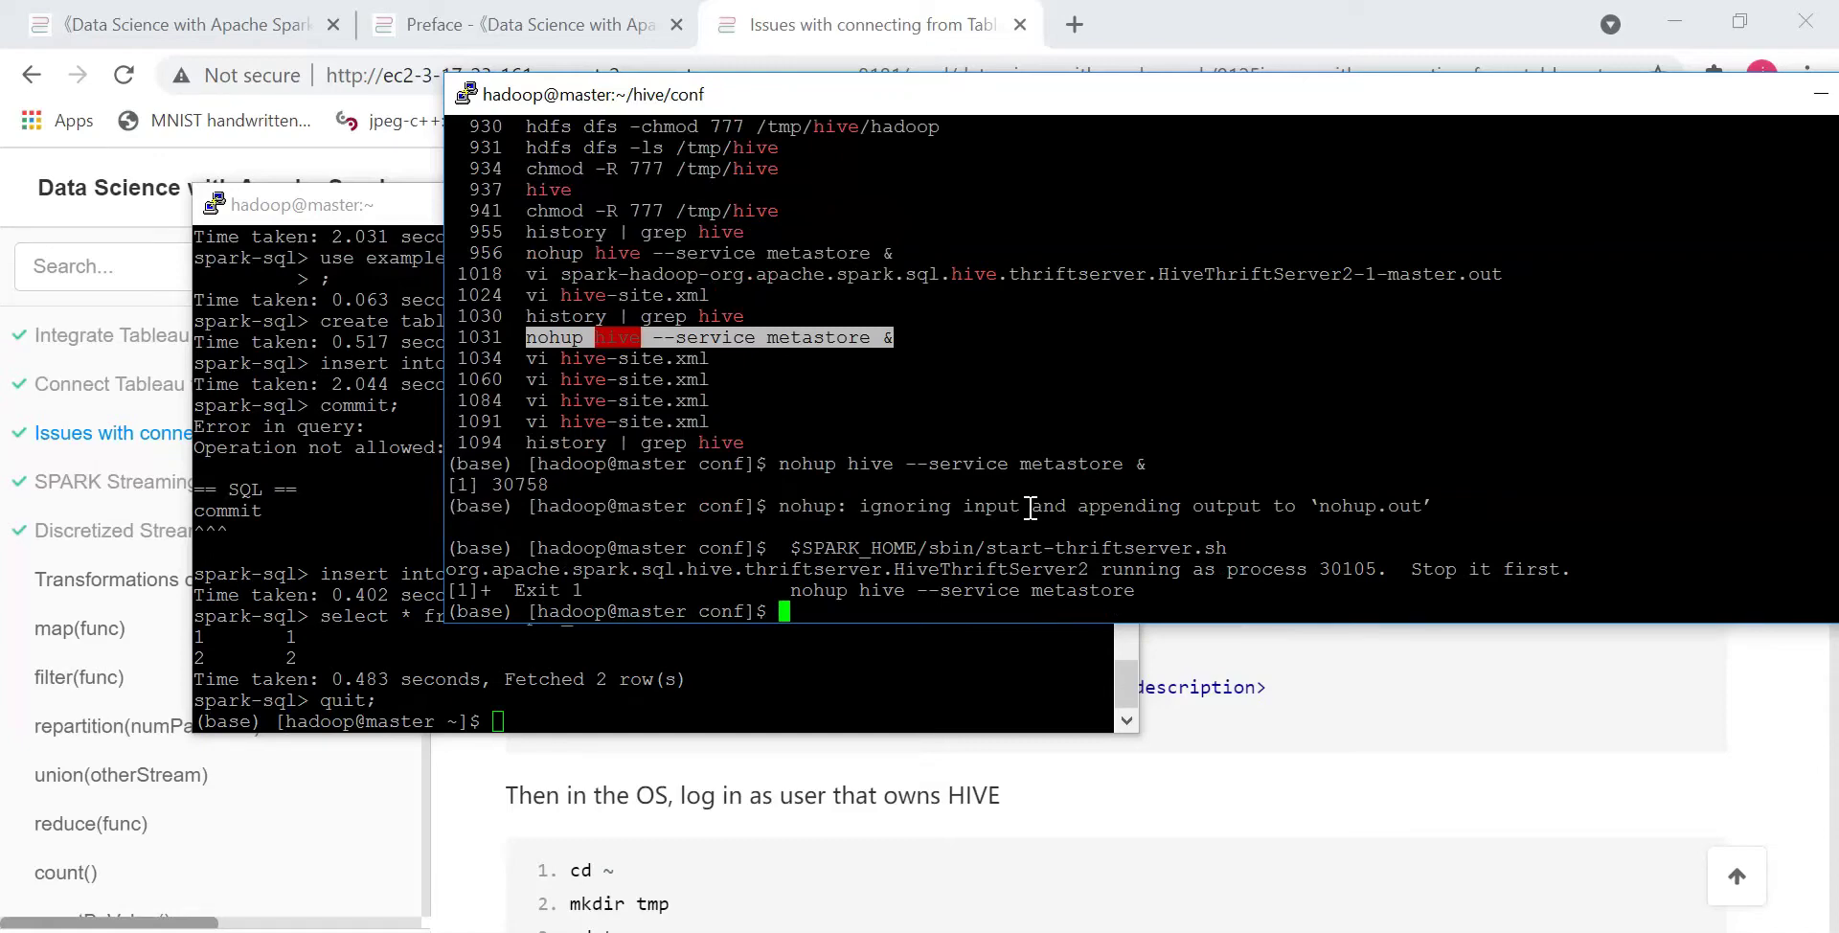
Stop the running Spark Thrift server by changing the recalled start command to $SPARK_HOME/sbin/stop-thriftserver.sh and running it.
double_click(1351, 569)
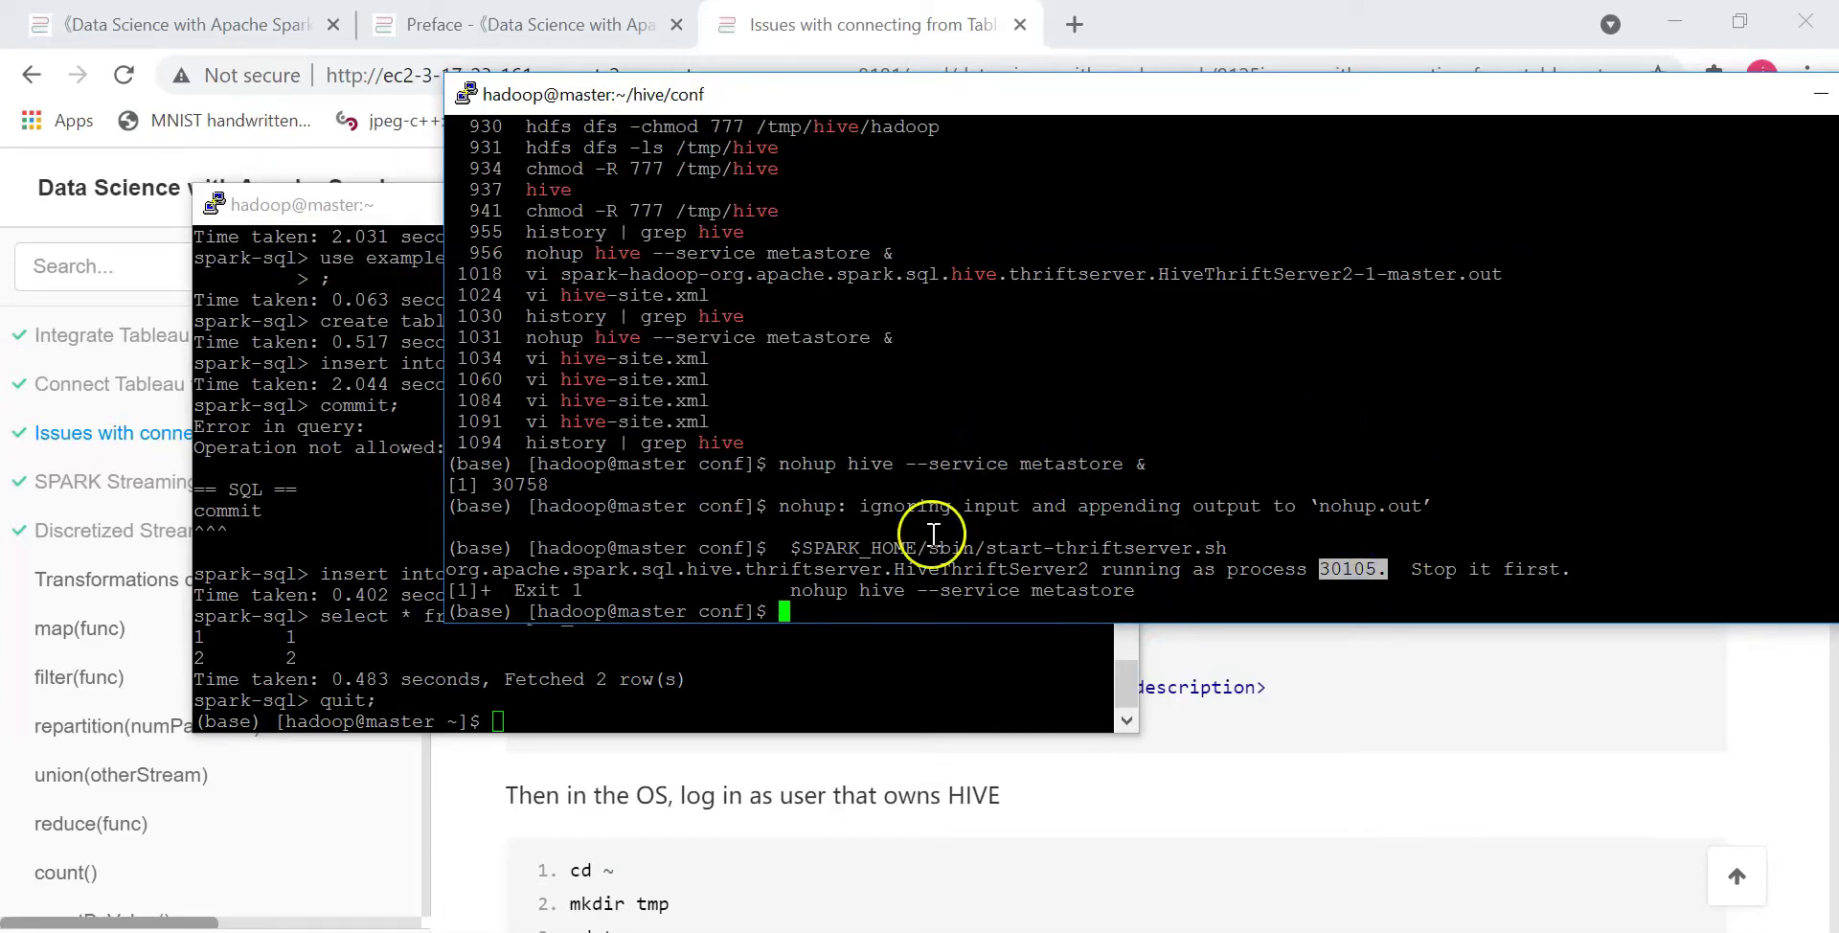
type("cd")
key("BackSpace")
key("BackSpace")
key("BackSpace")
key("Up")
key("Left")
key("Left")
key("Left")
key("Left")
key("Left")
key("Left")
key("Left")
key("Left")
key("Left")
key("Left")
key("Left")
key("Left")
key("Left")
key("Left")
key("Left")
key("Left")
key("BackSpace")
key("BackSpace")
key("BackSpace")
type("op")
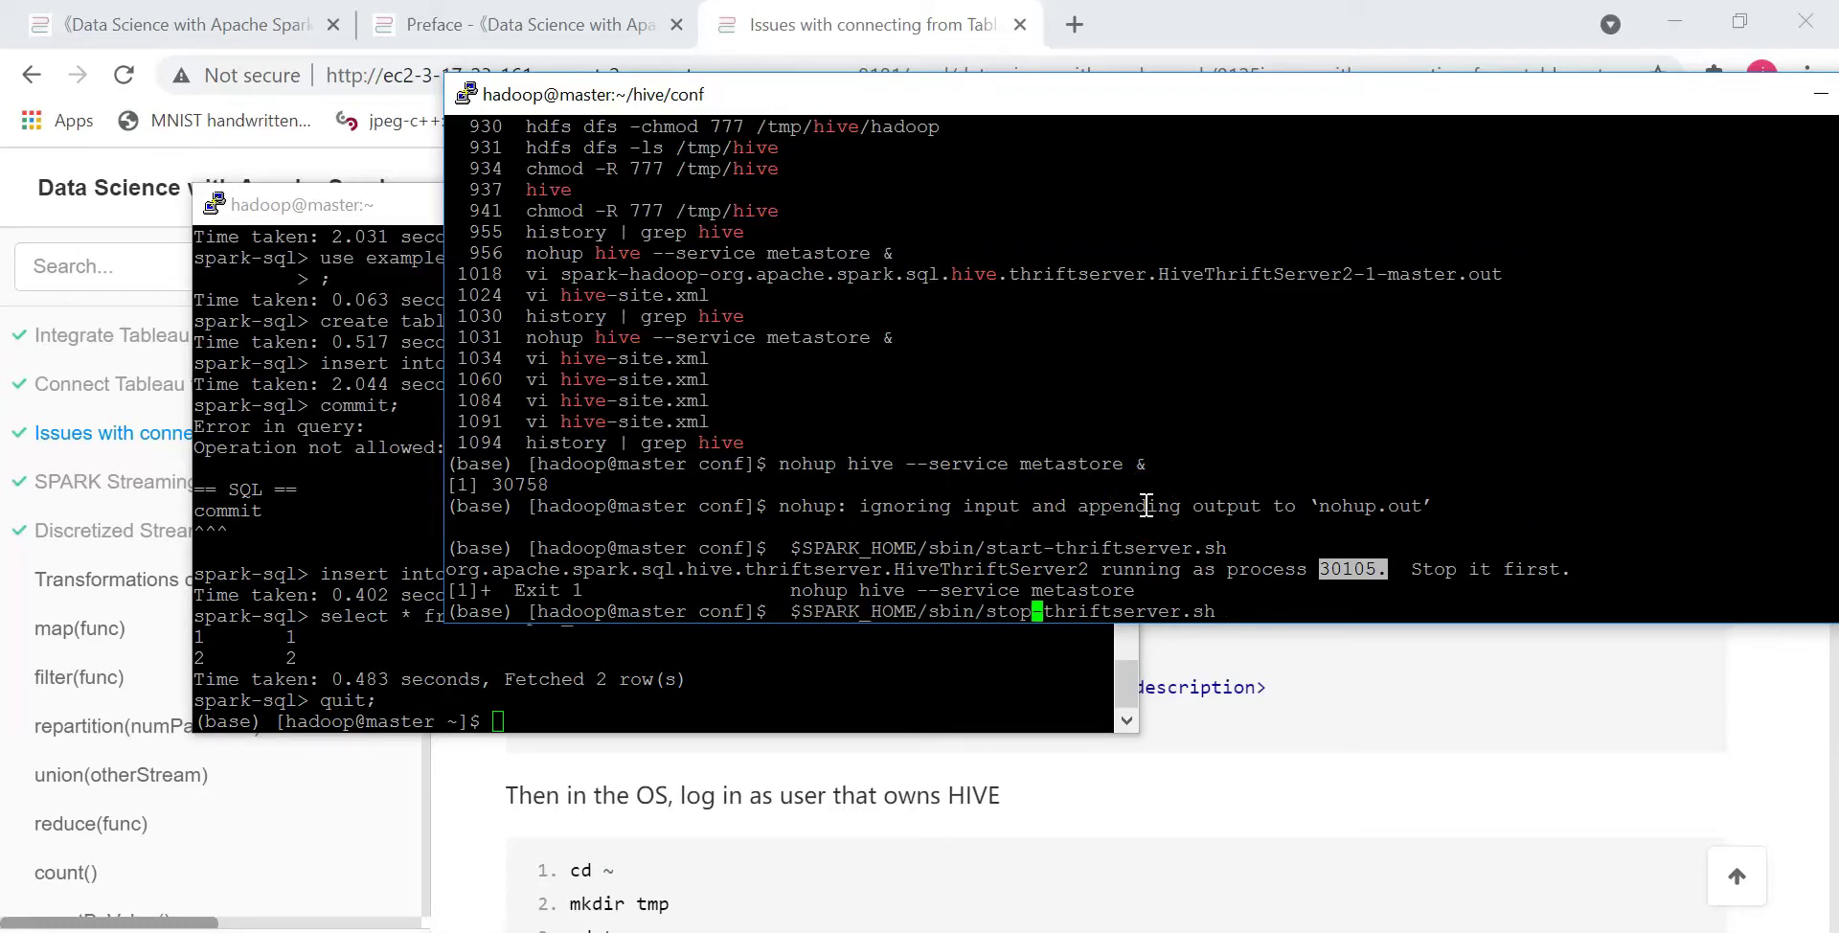
key("Return")
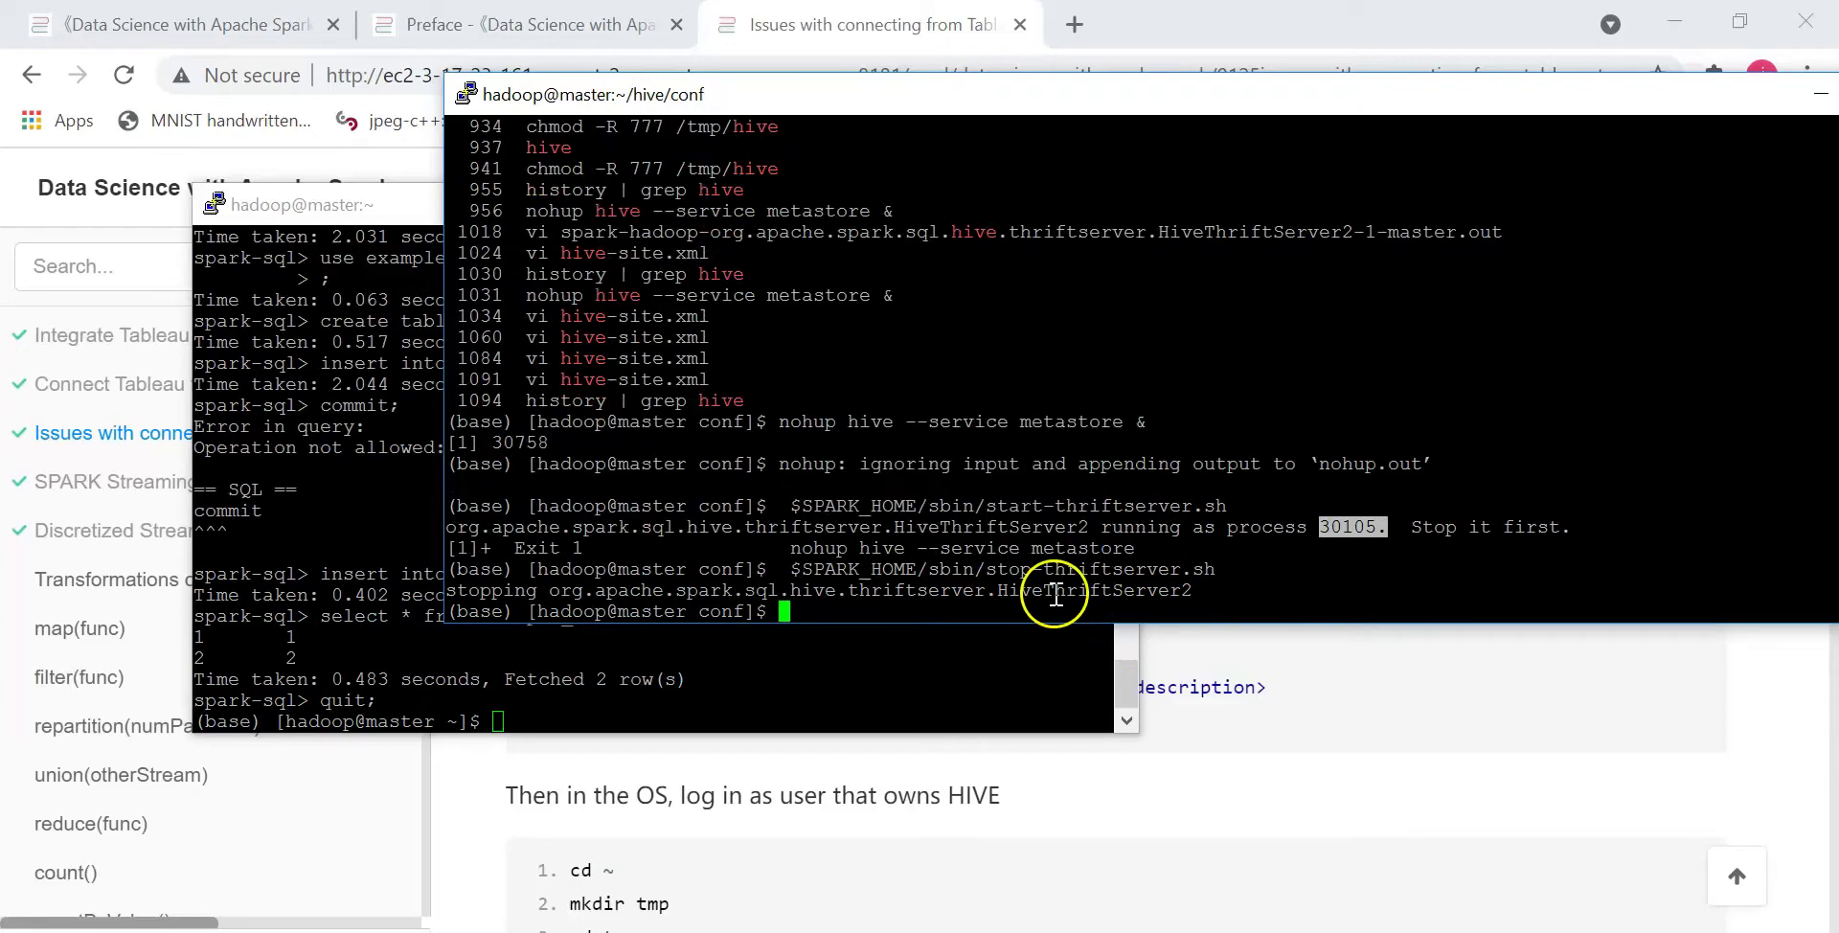
Start the Spark Thrift server again with $SPARK_HOME/sbin/start-thriftserver.sh from the command history and return to the shell prompt.
key("Up")
key("Up")
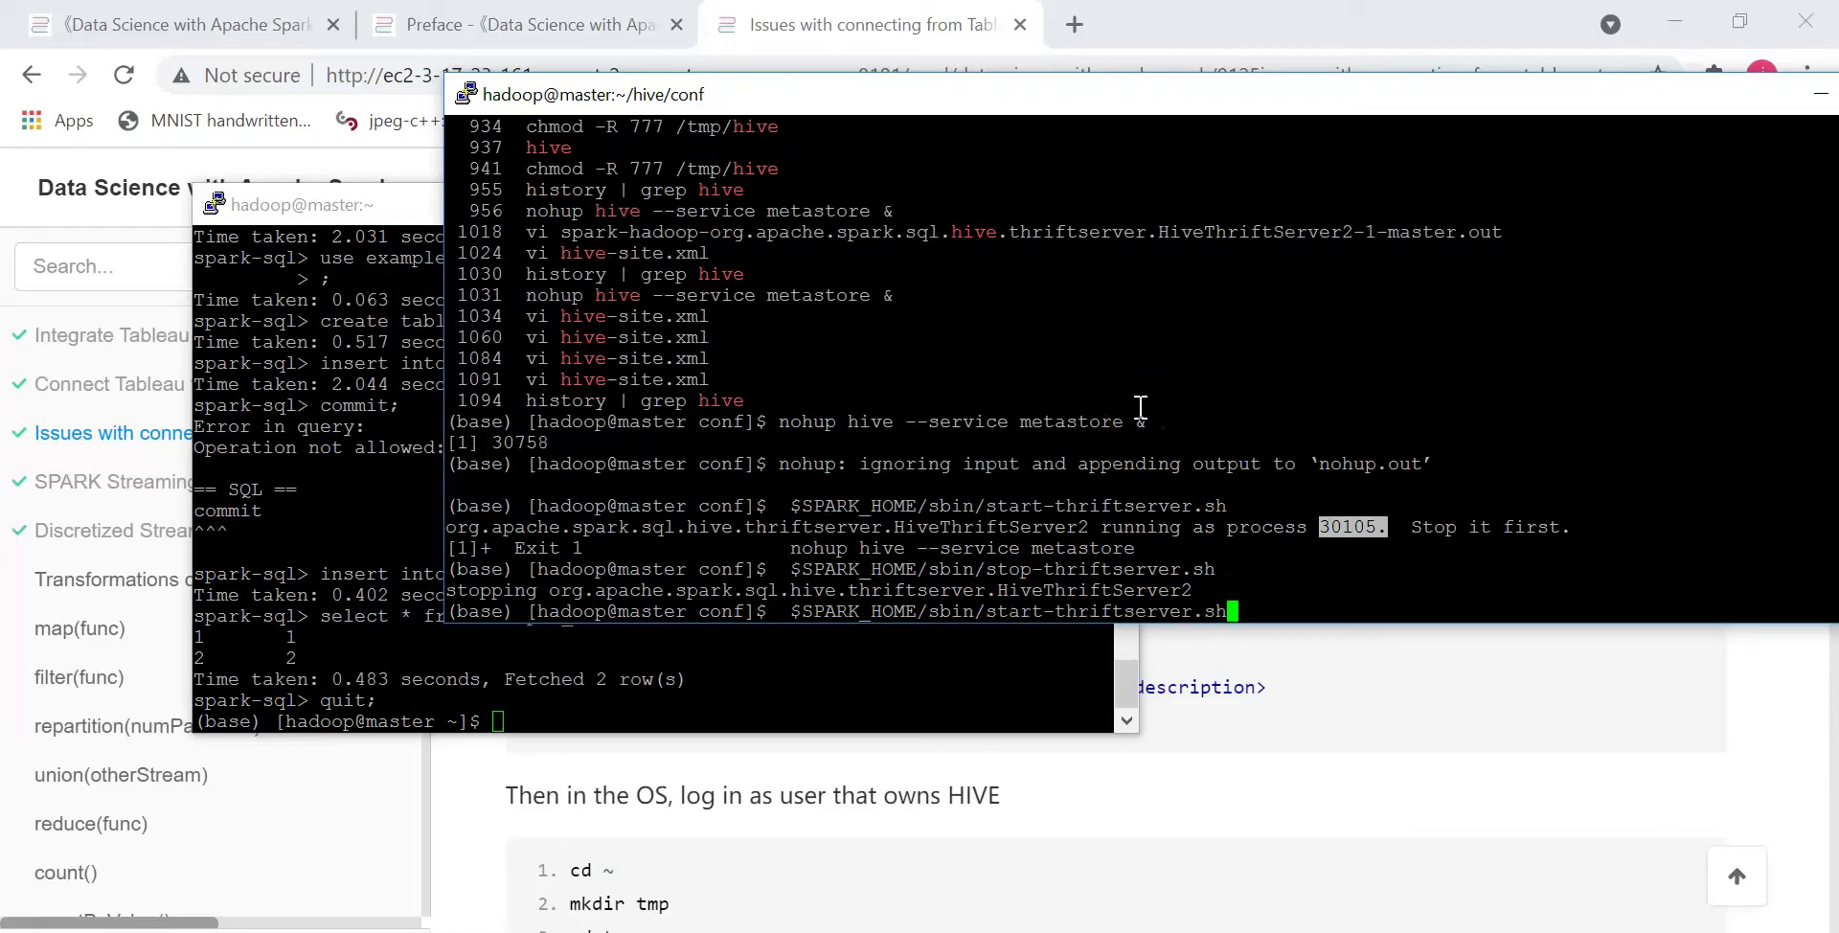
key("Return")
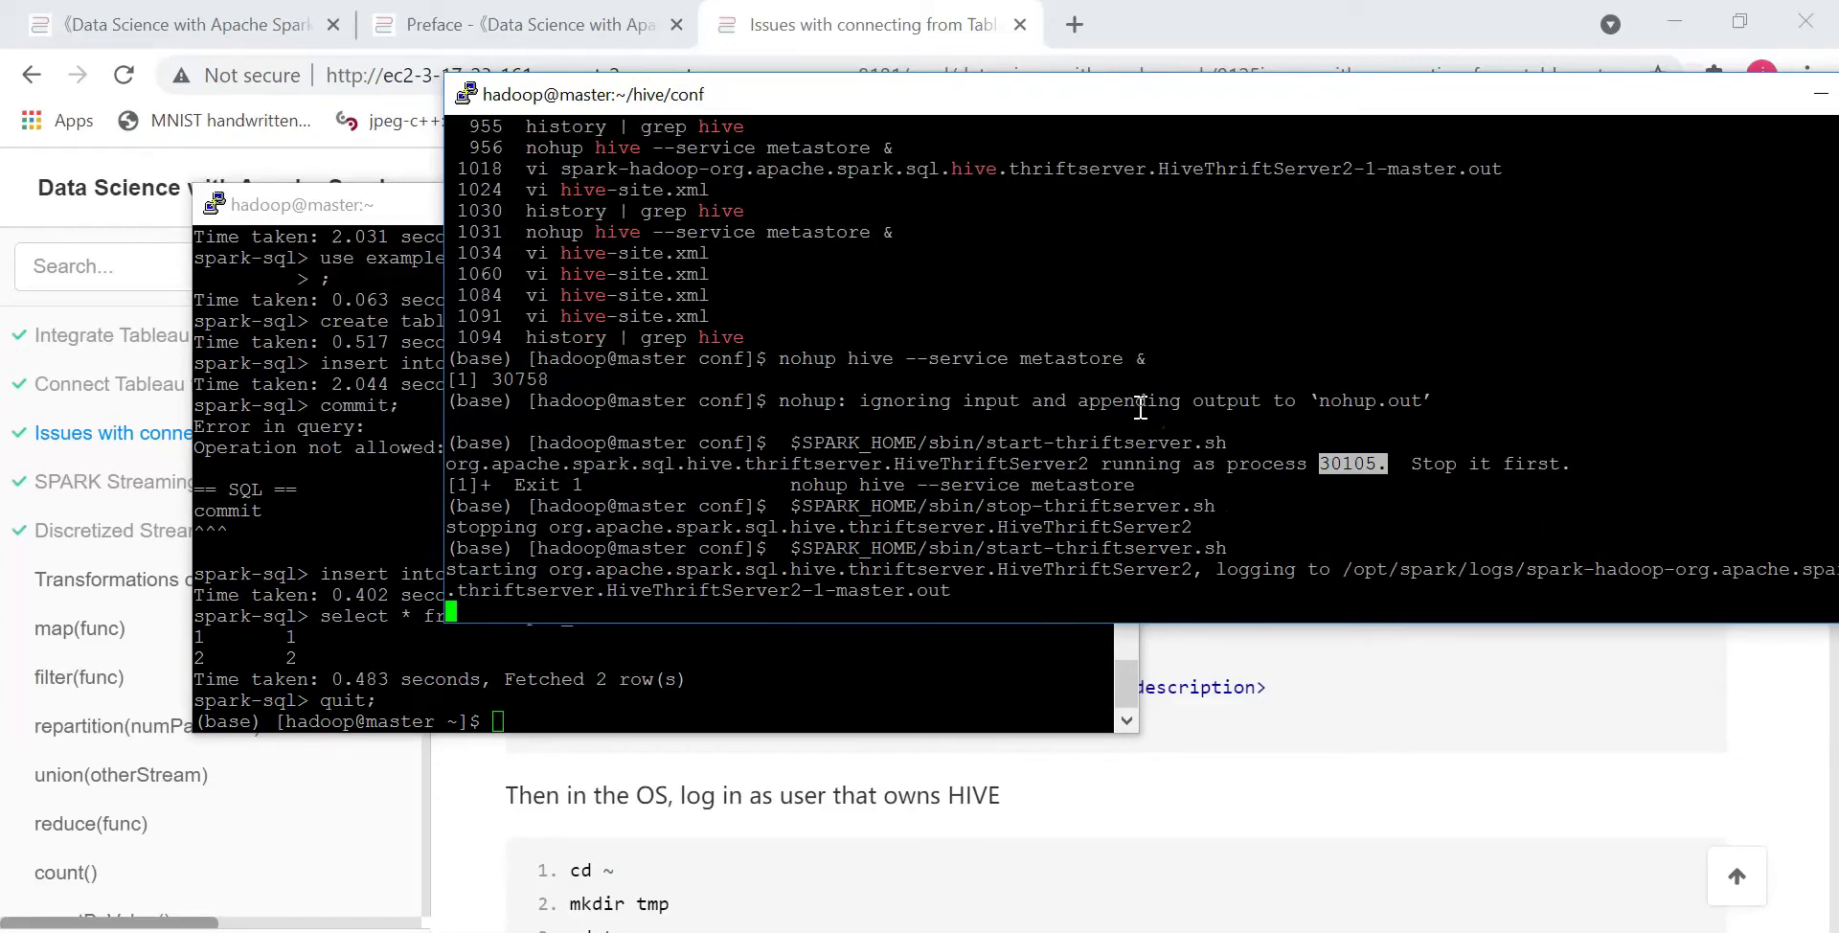
key("Return")
key("Return")
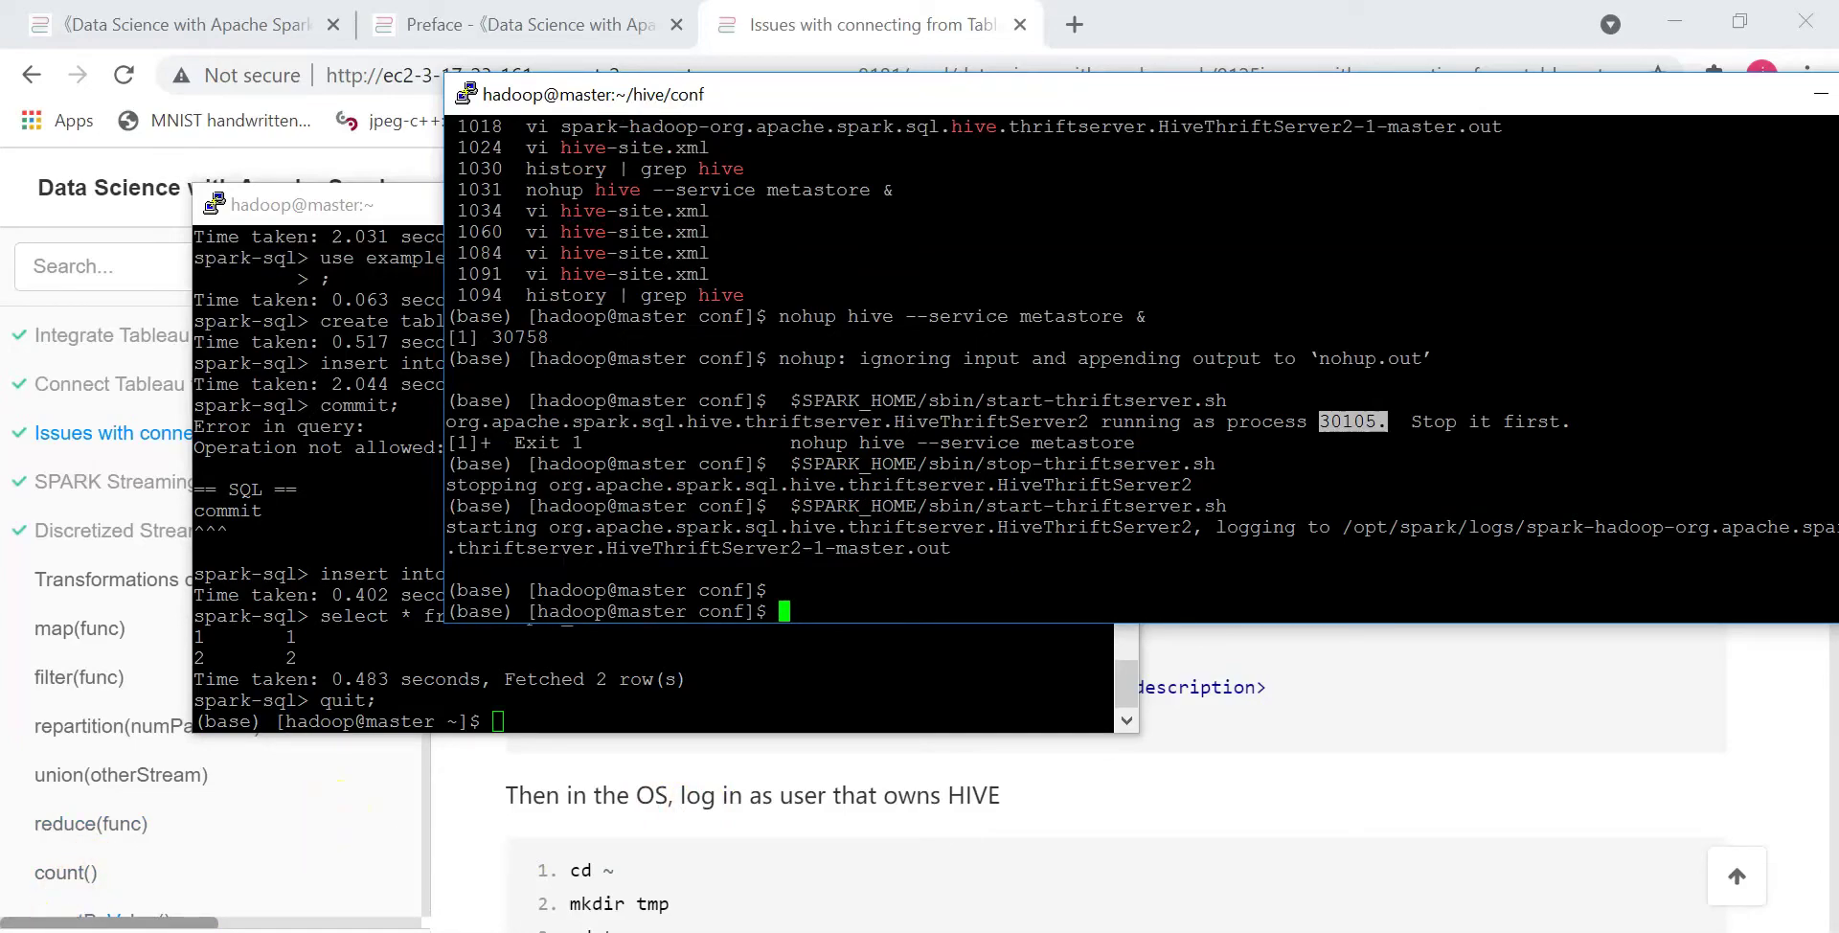
Switch to VirtualBox in VNC Viewer and review the port forwarding rules of the cstu virtual machine's NAT network adapter.
key("alt+Tab")
left_click(1457, 112)
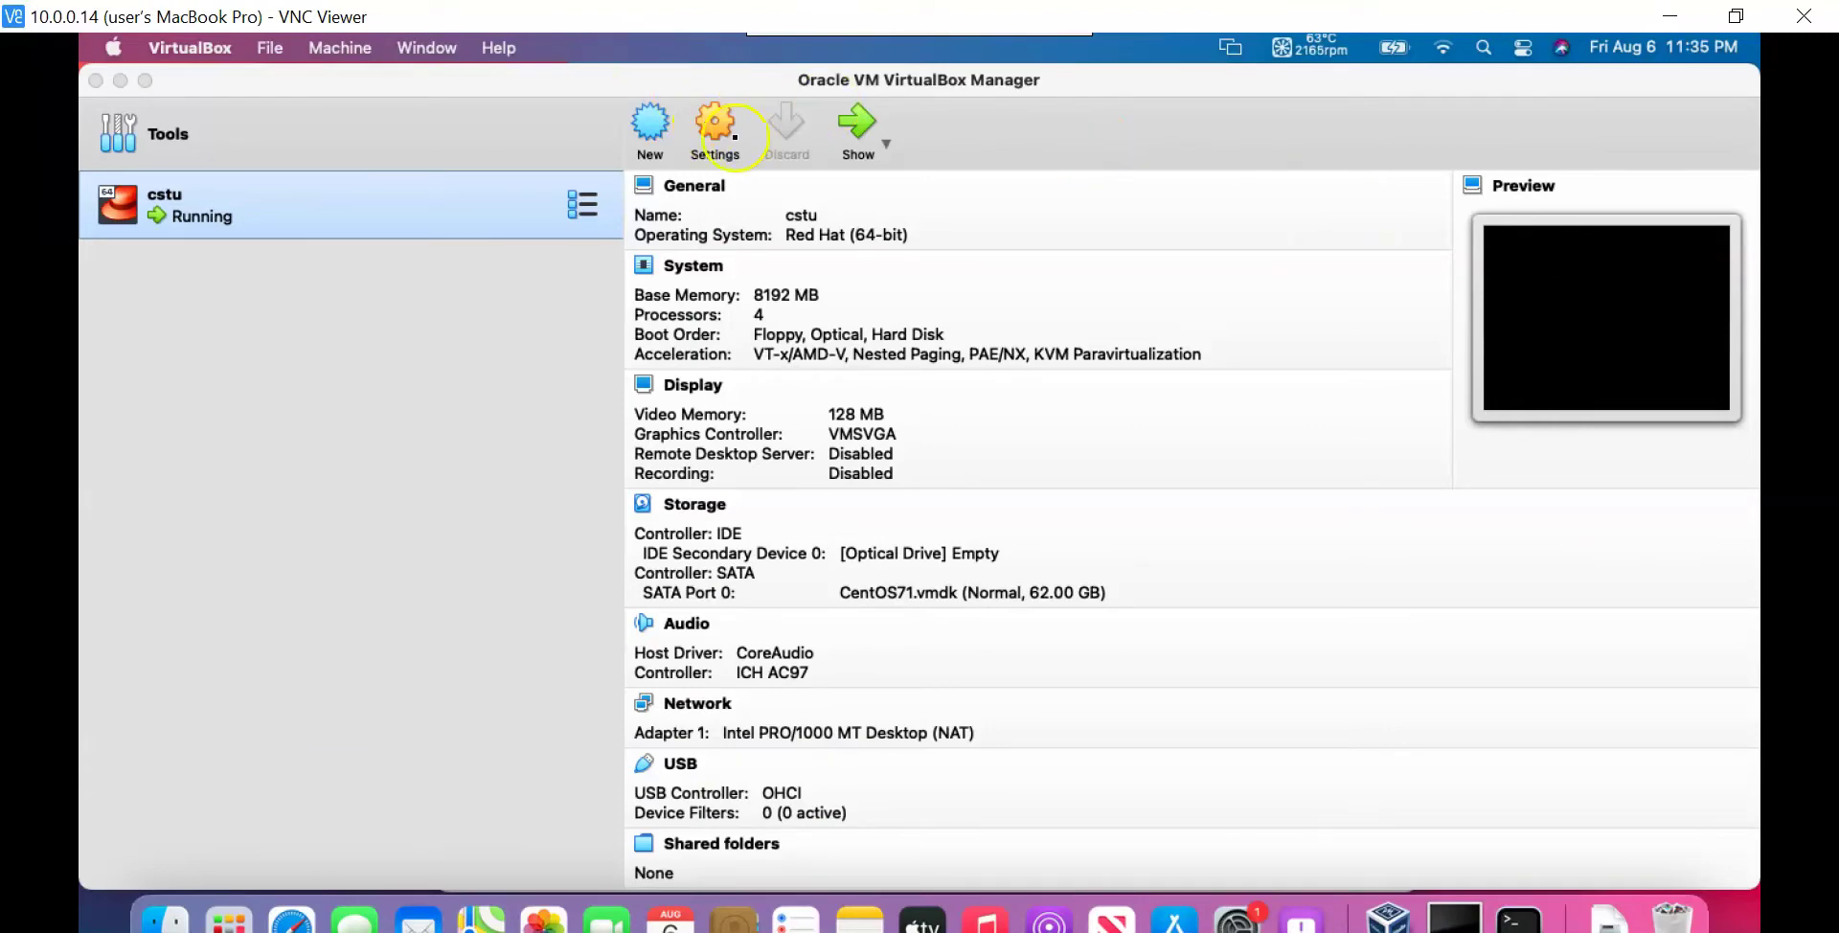
left_click(710, 128)
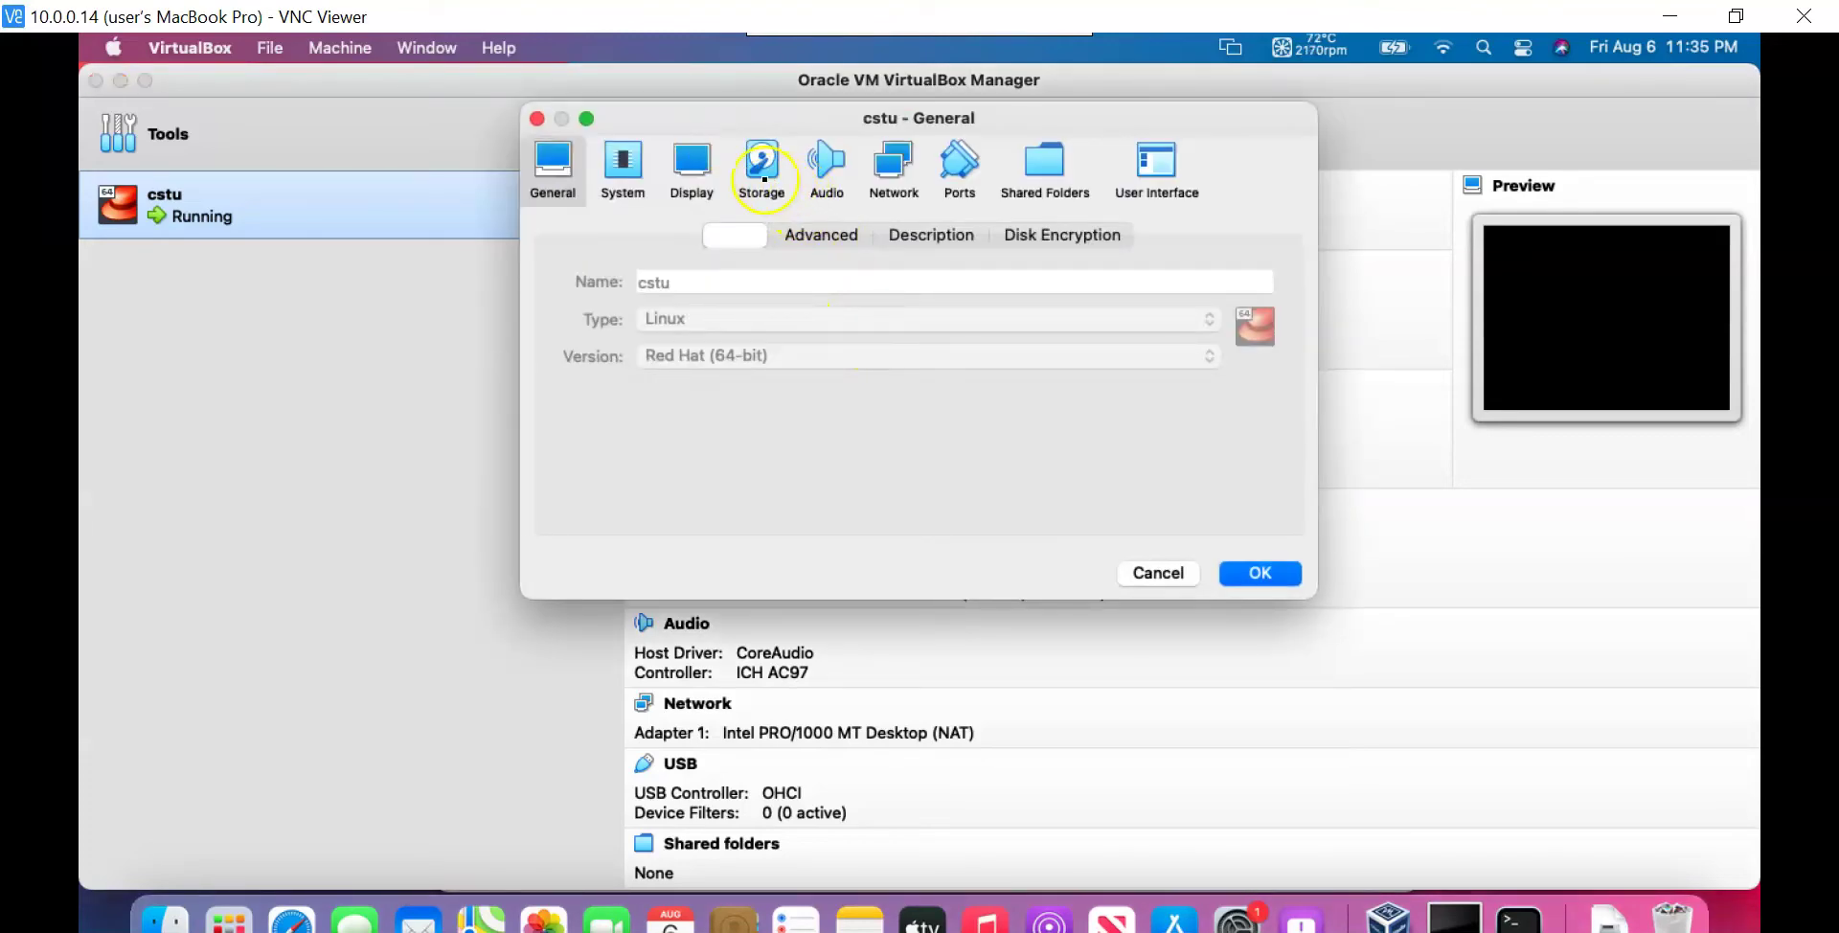
left_click(893, 167)
left_click(616, 402)
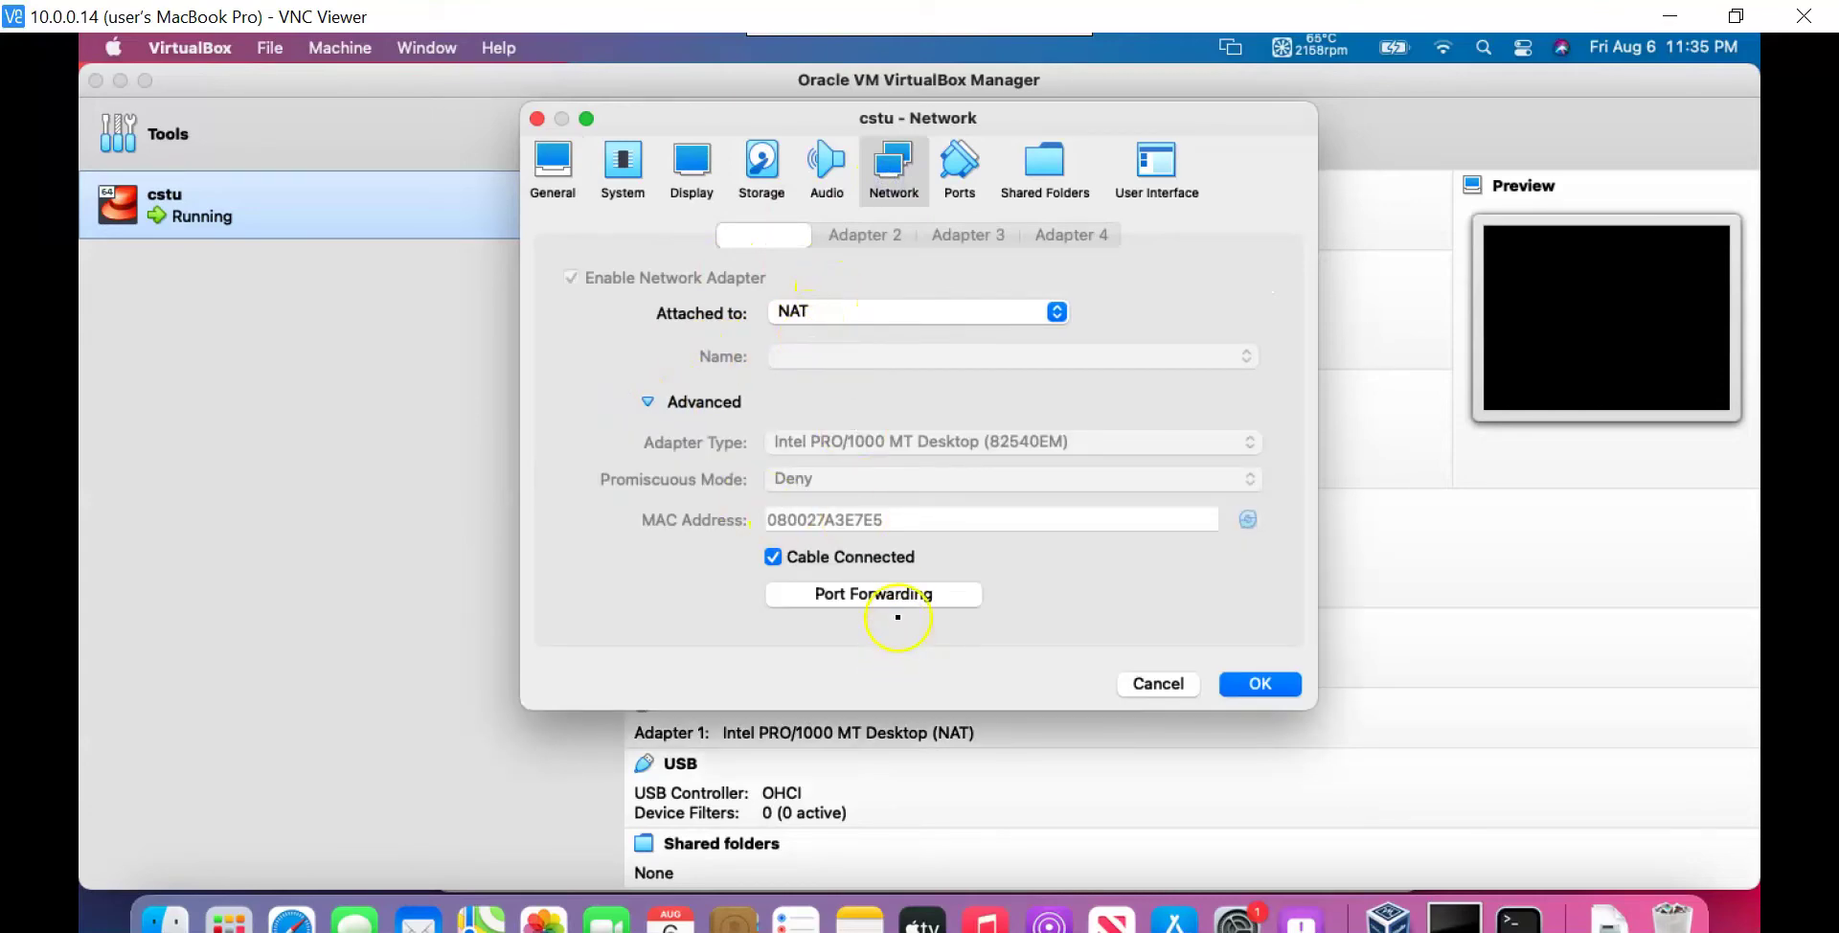
left_click(896, 596)
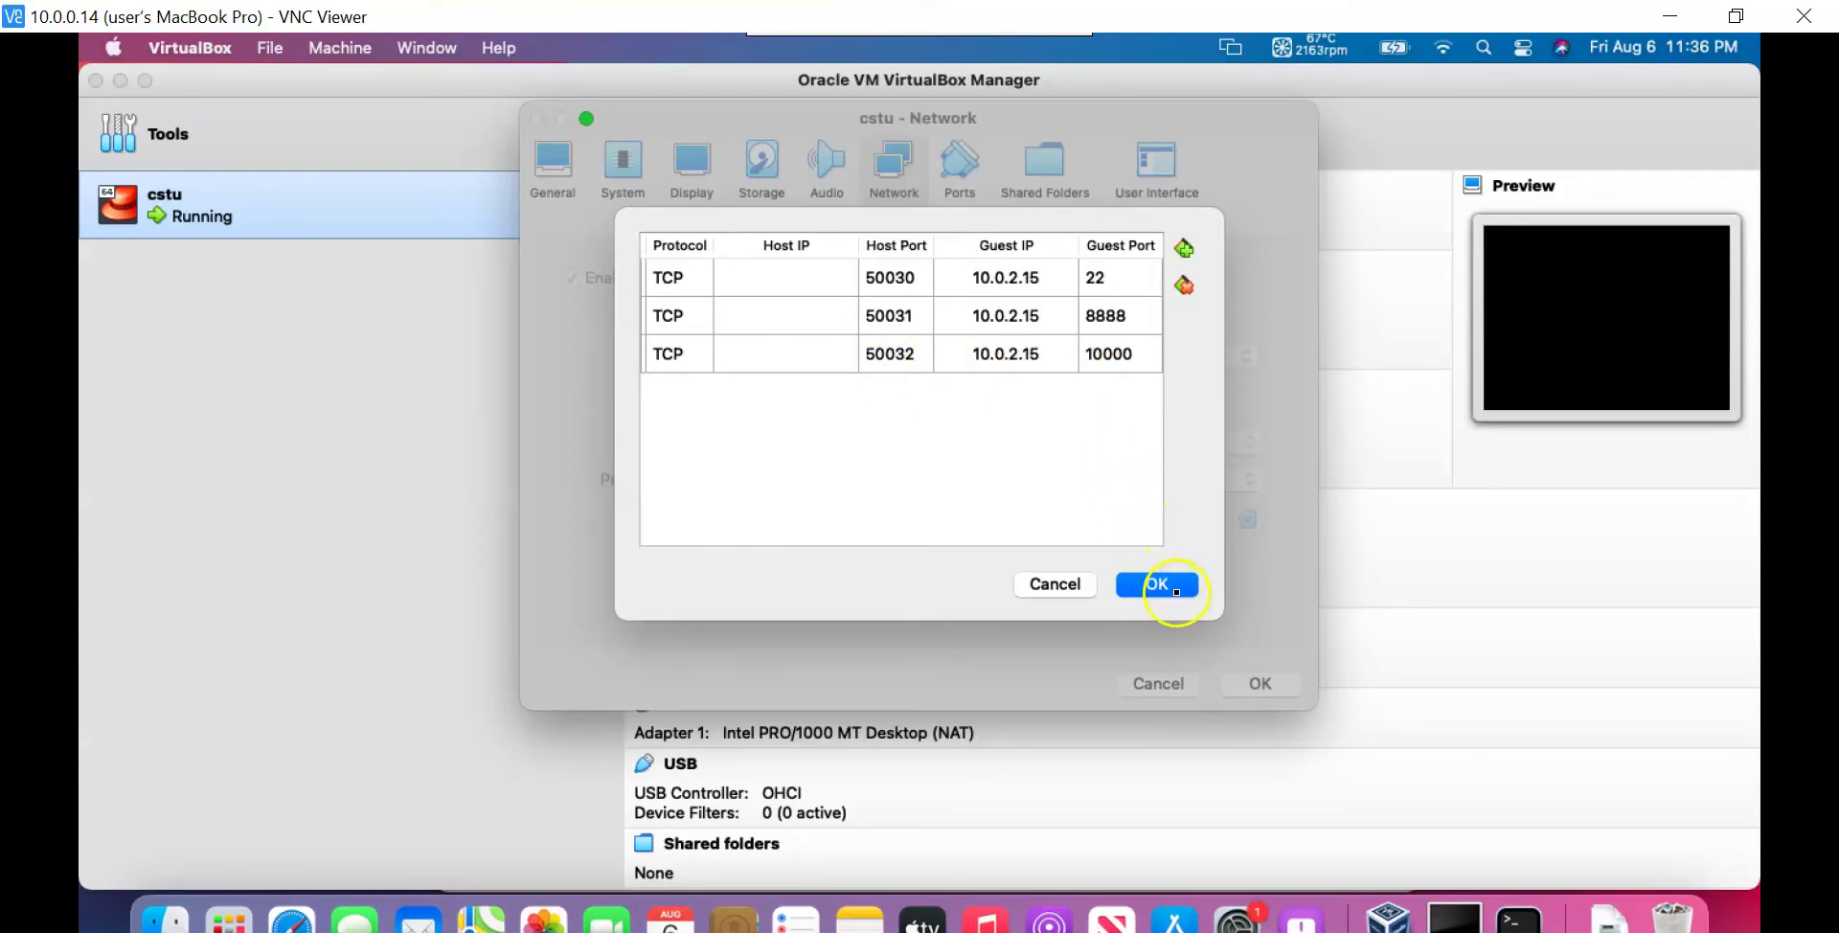
left_click(1176, 592)
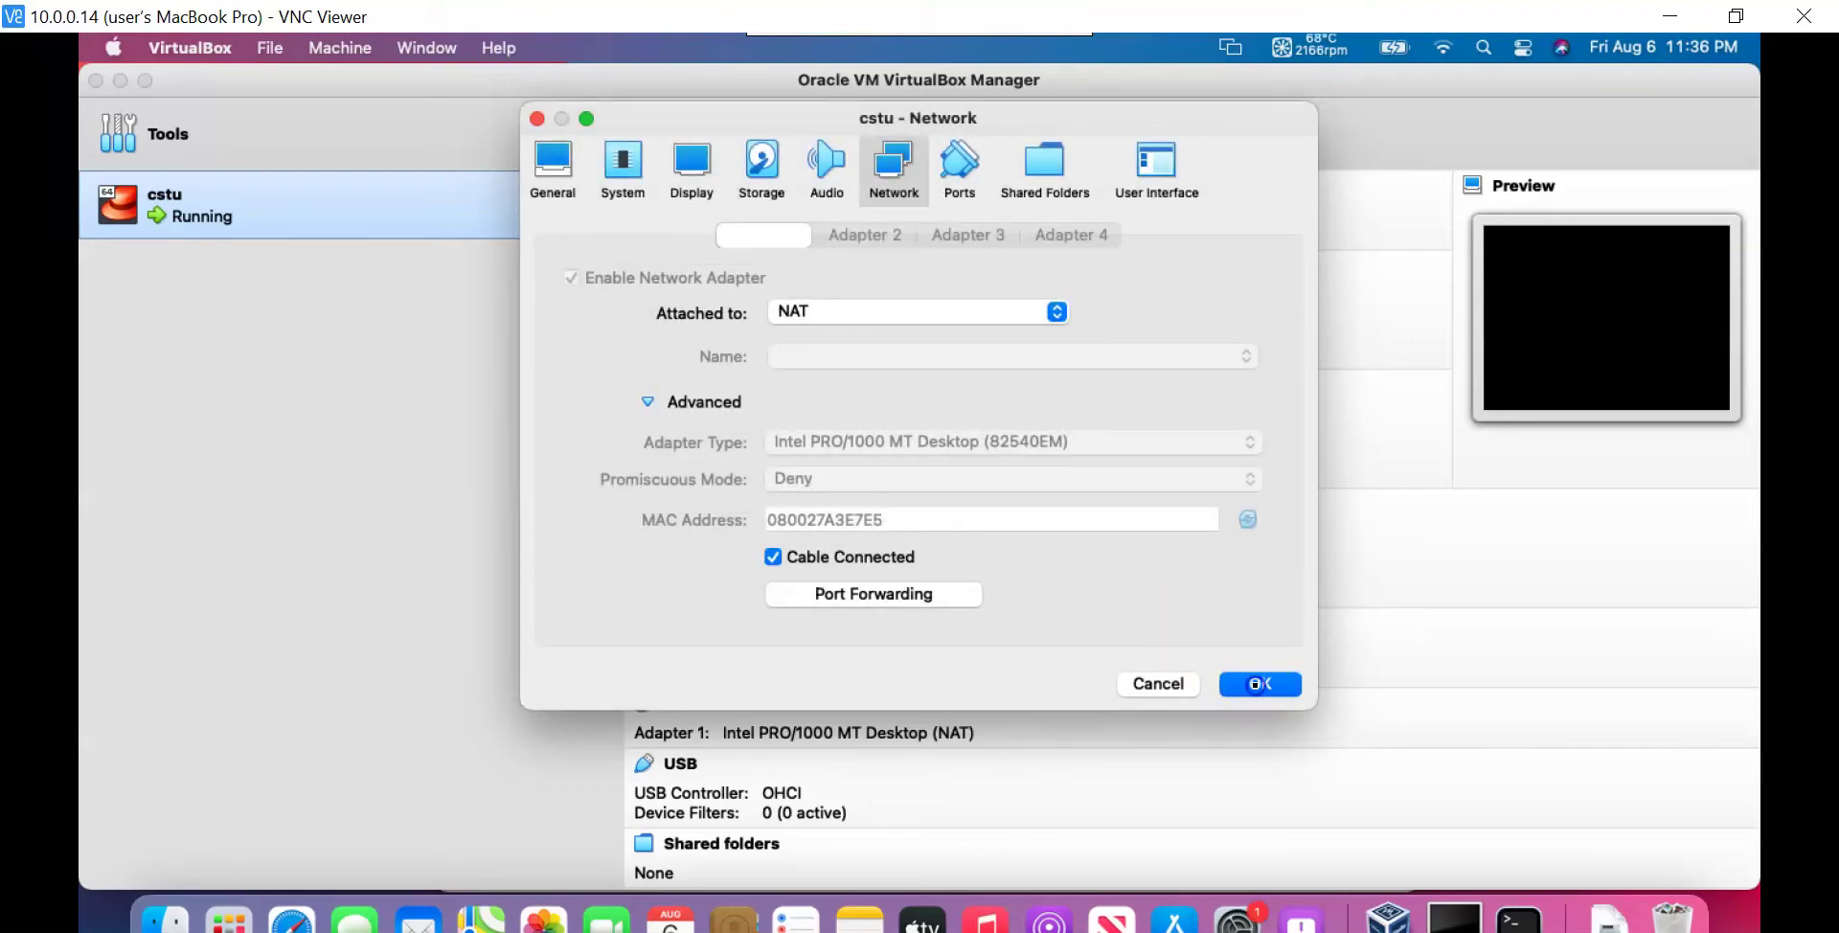
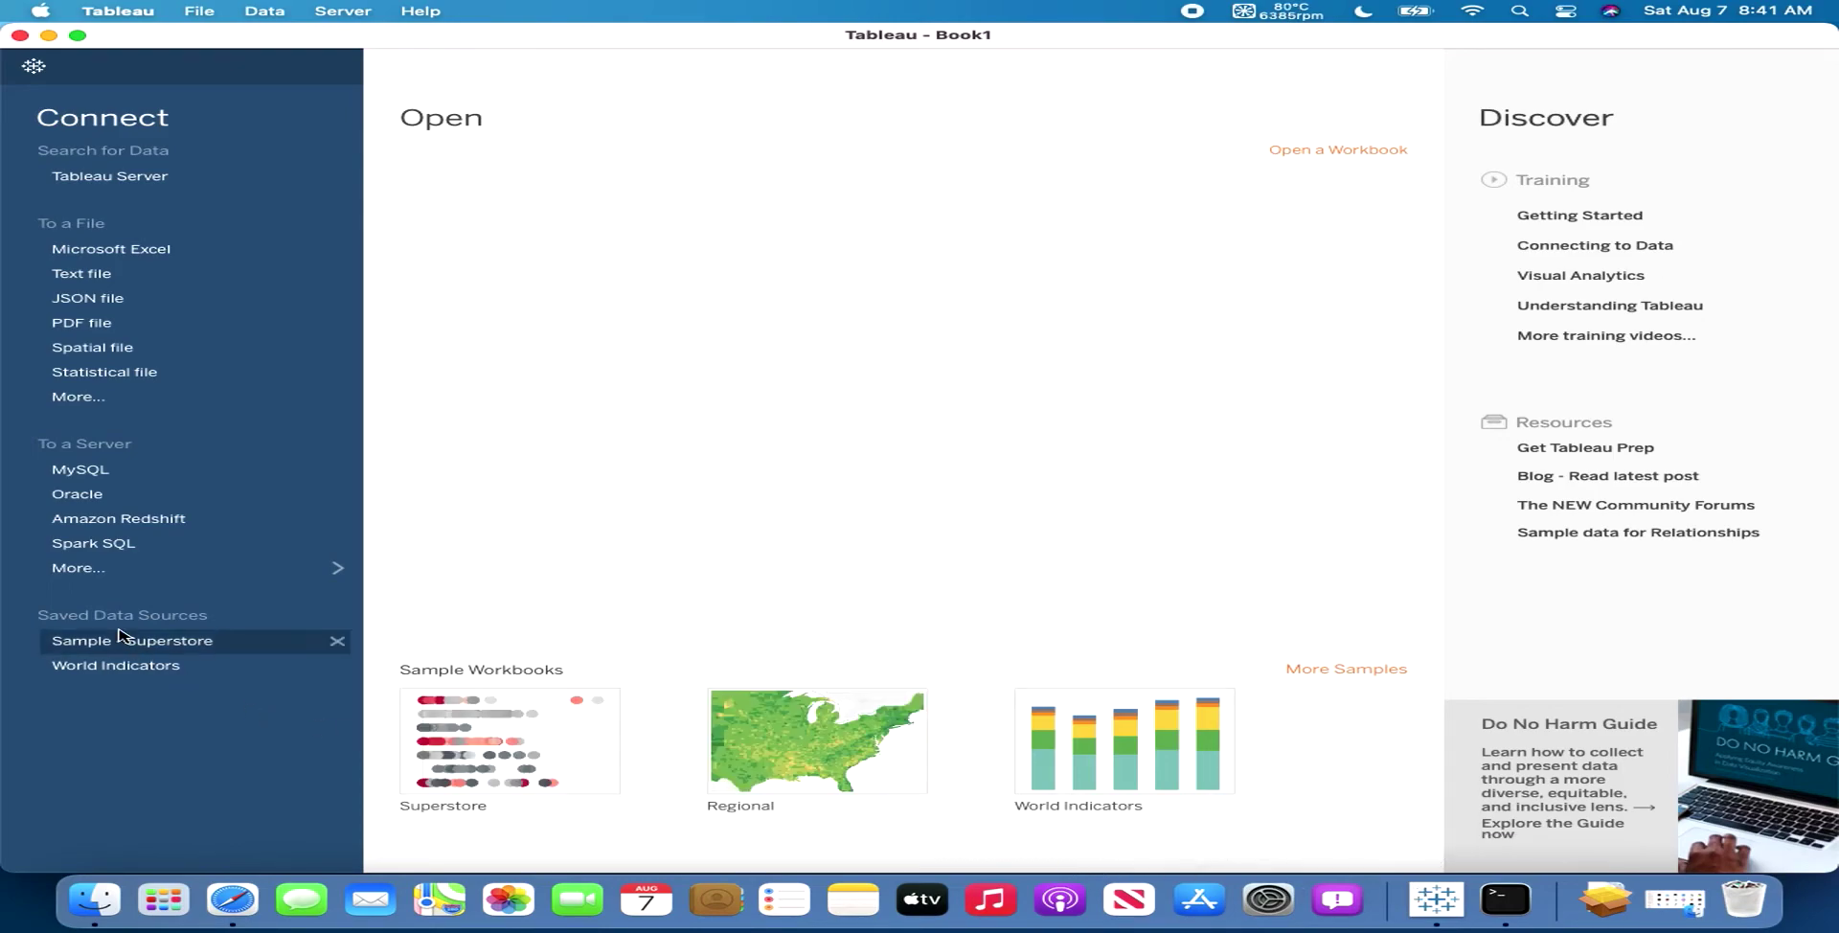
Try to open the Spark SQL connector from Tableau's full list of server connectors.
left_click(95, 571)
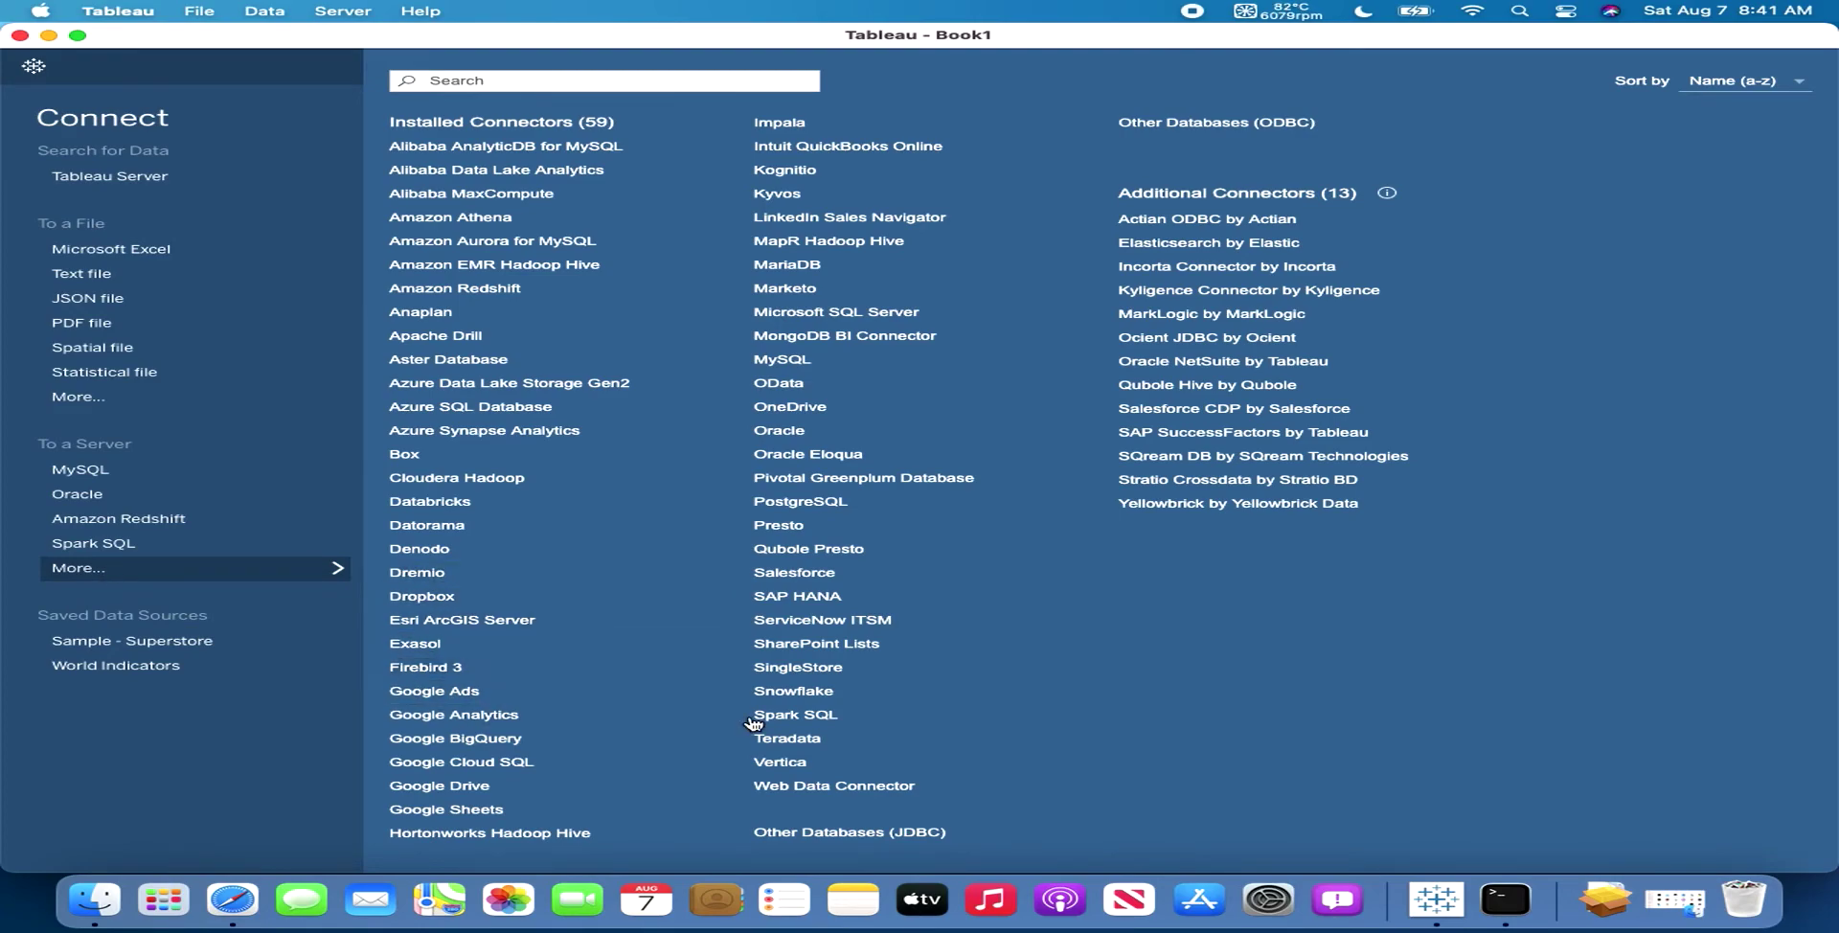
left_click(799, 718)
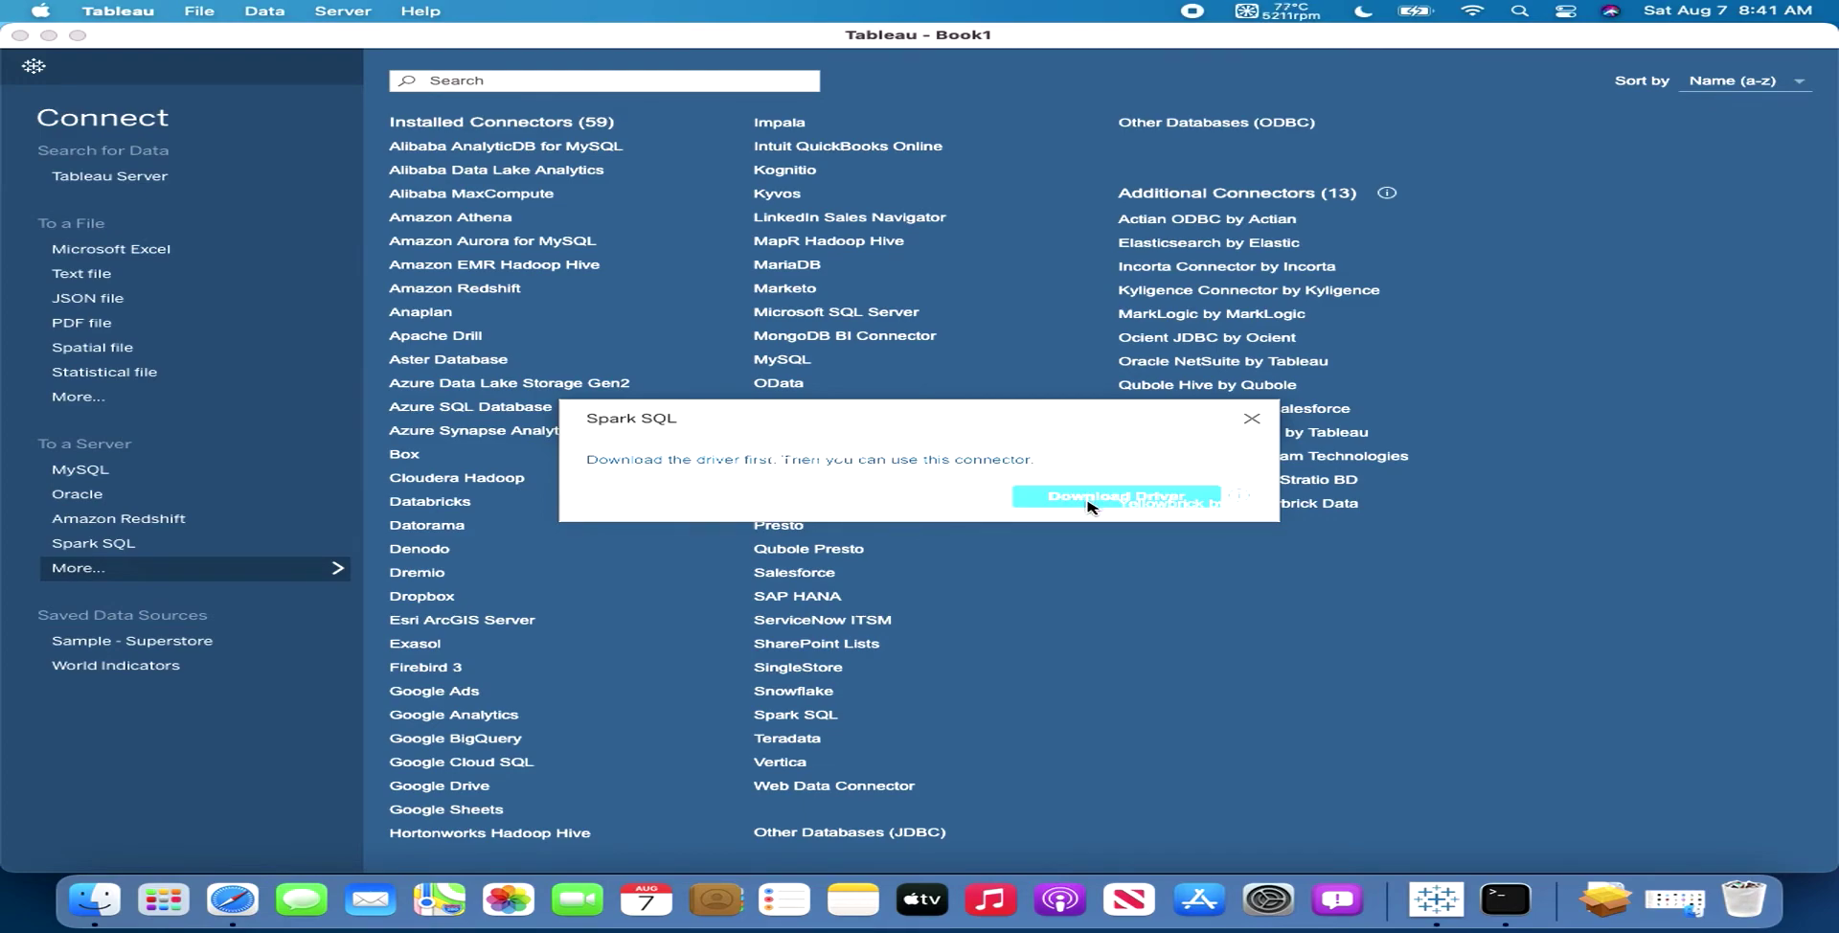
left_click(1262, 420)
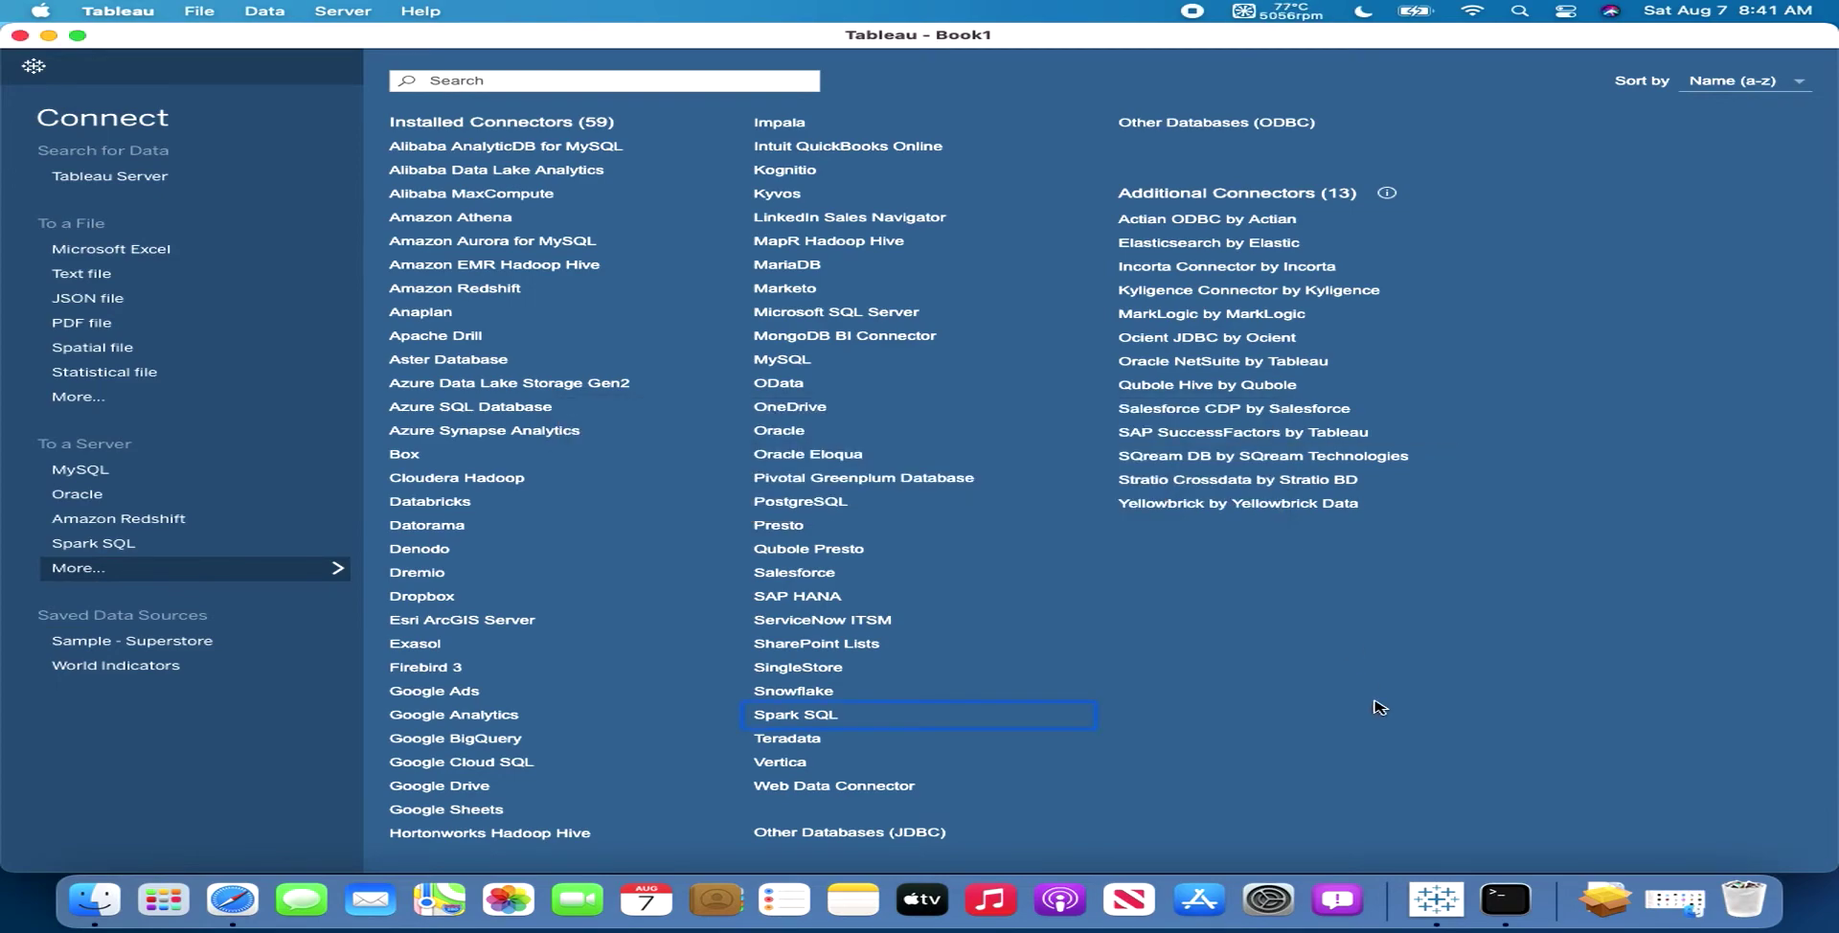
Install the driver from the downloaded Simba Spark 2.6.pkg as a standard installation, entering the account password to authorize it, and close the installer.
left_click(1597, 900)
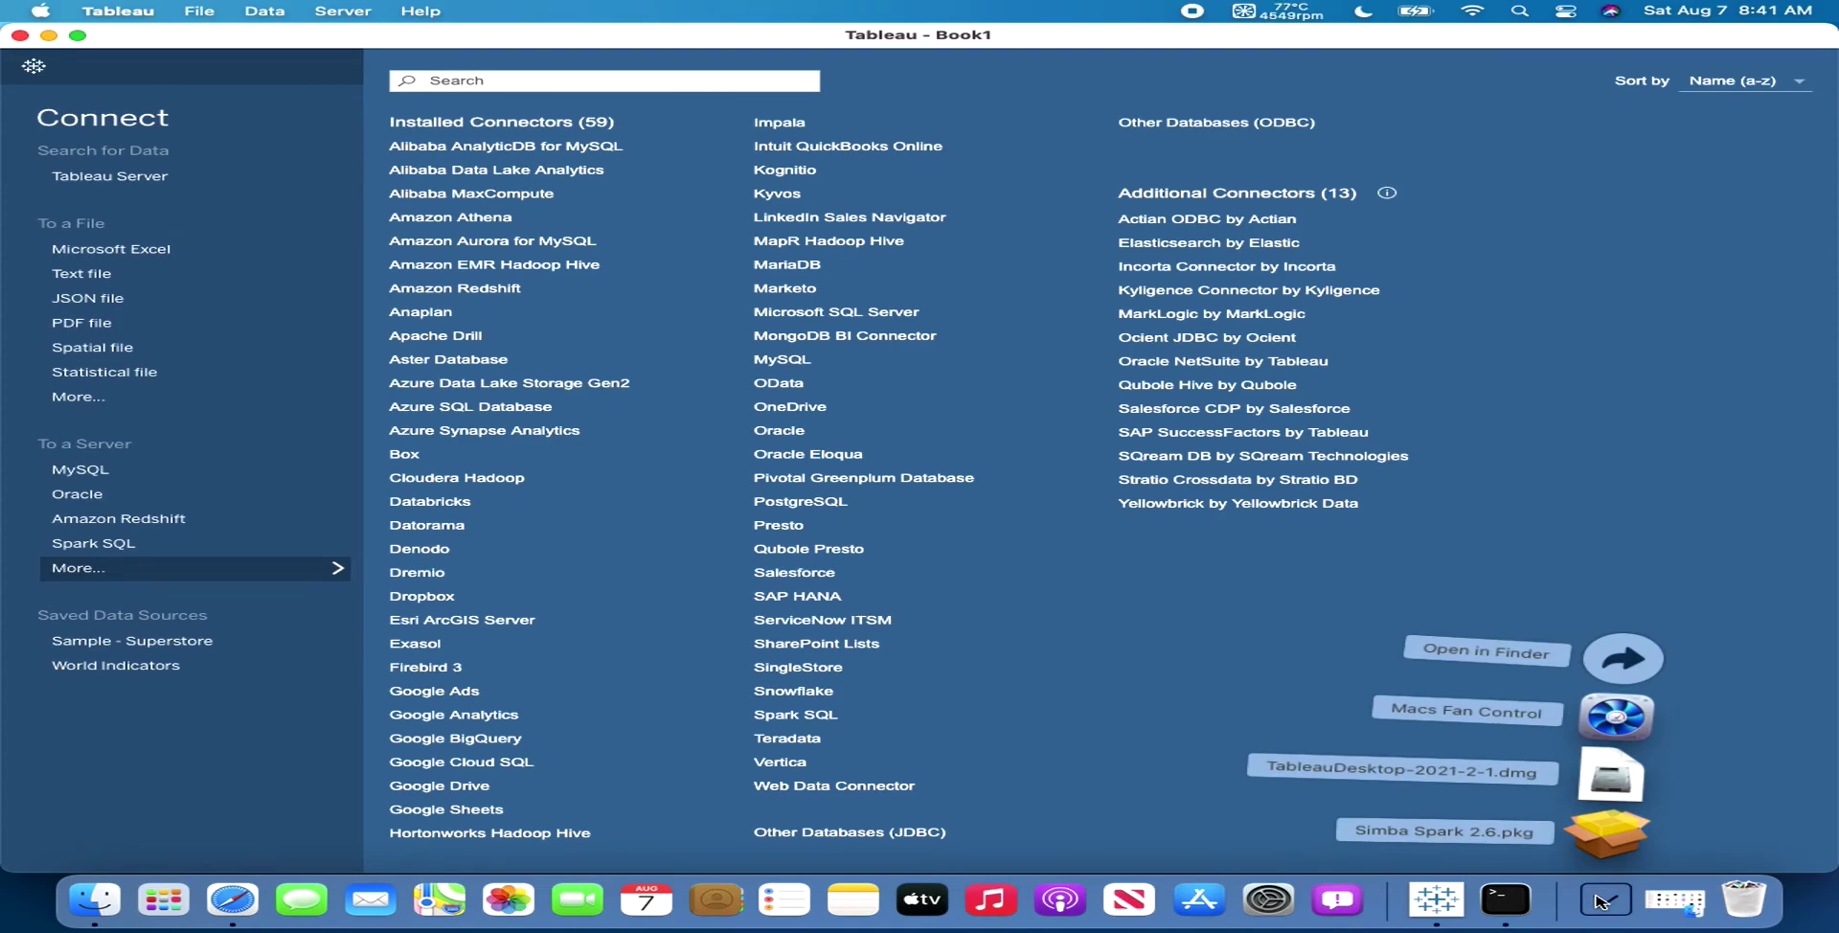
left_click(1618, 832)
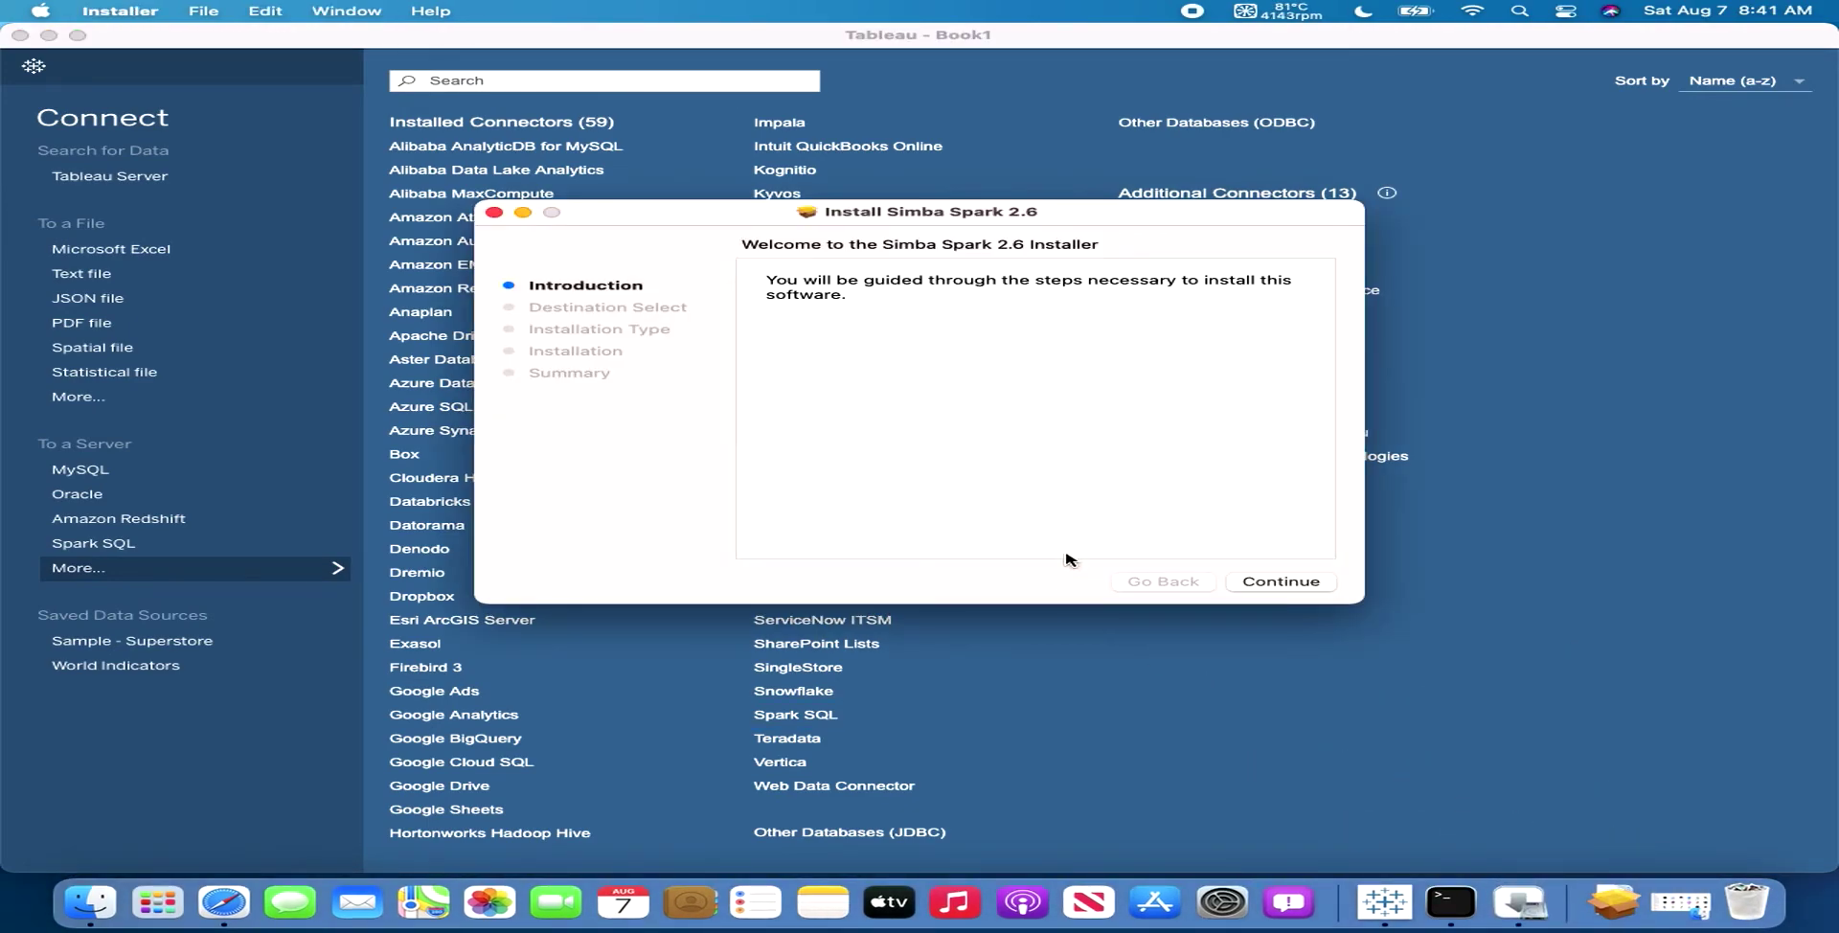
left_click(1281, 583)
left_click(1282, 582)
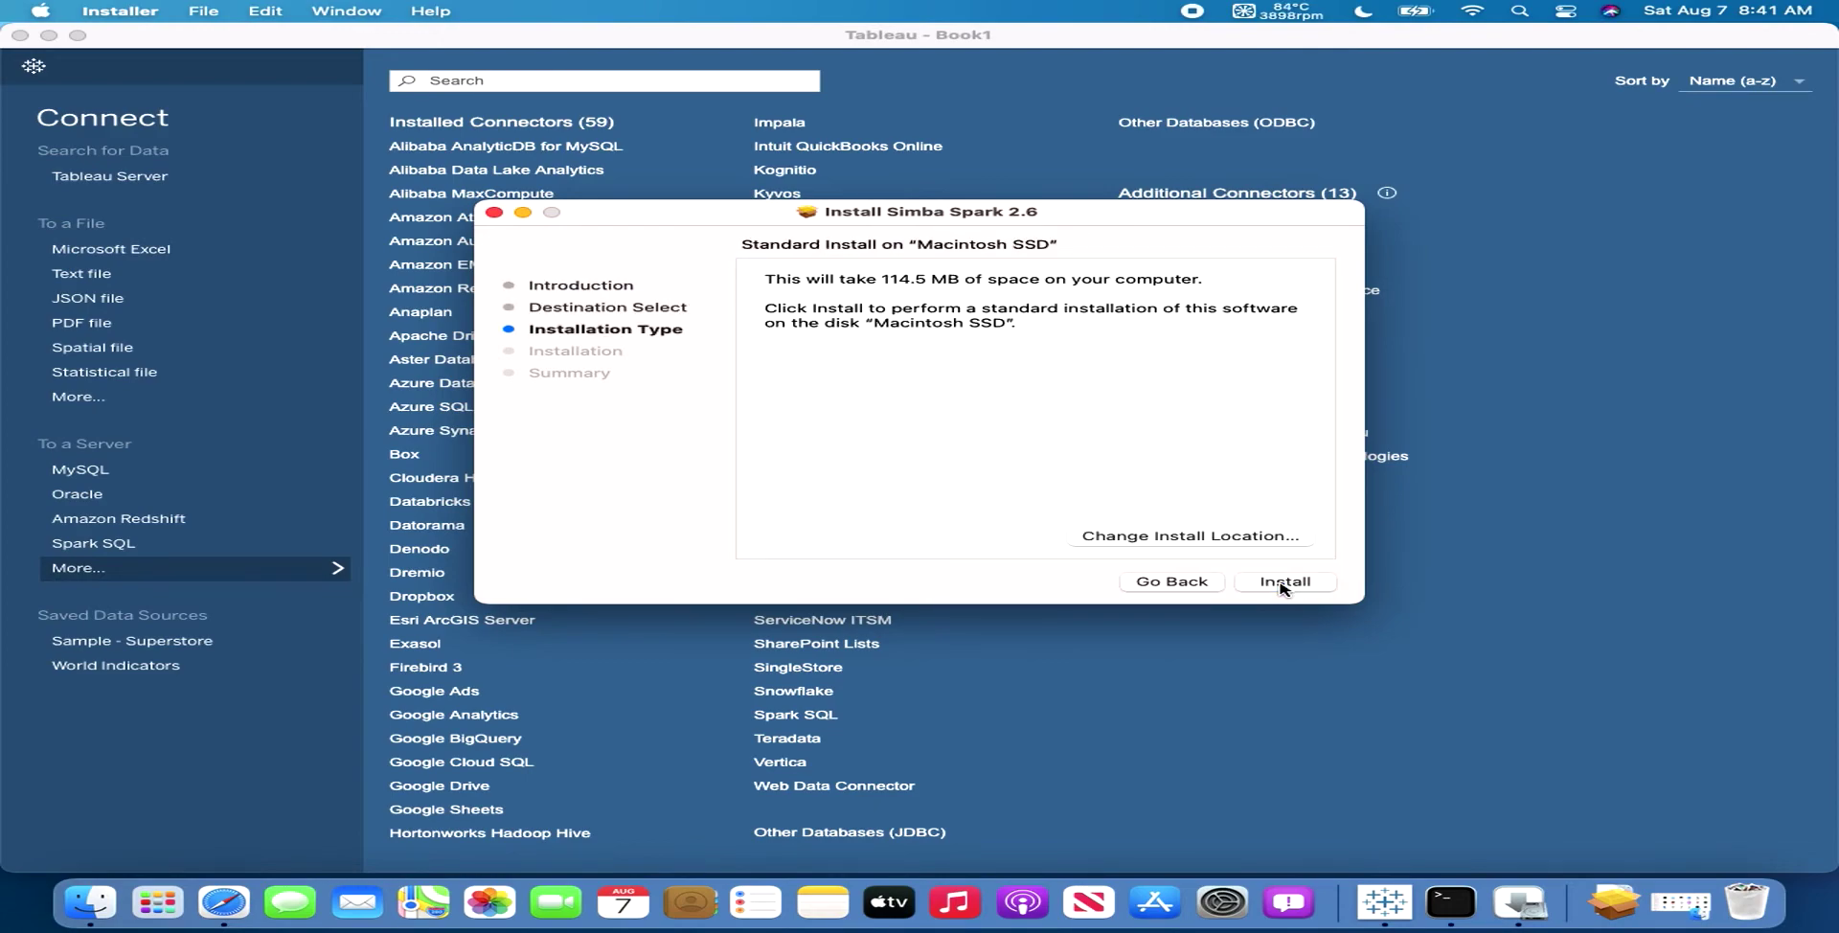
type("•••••")
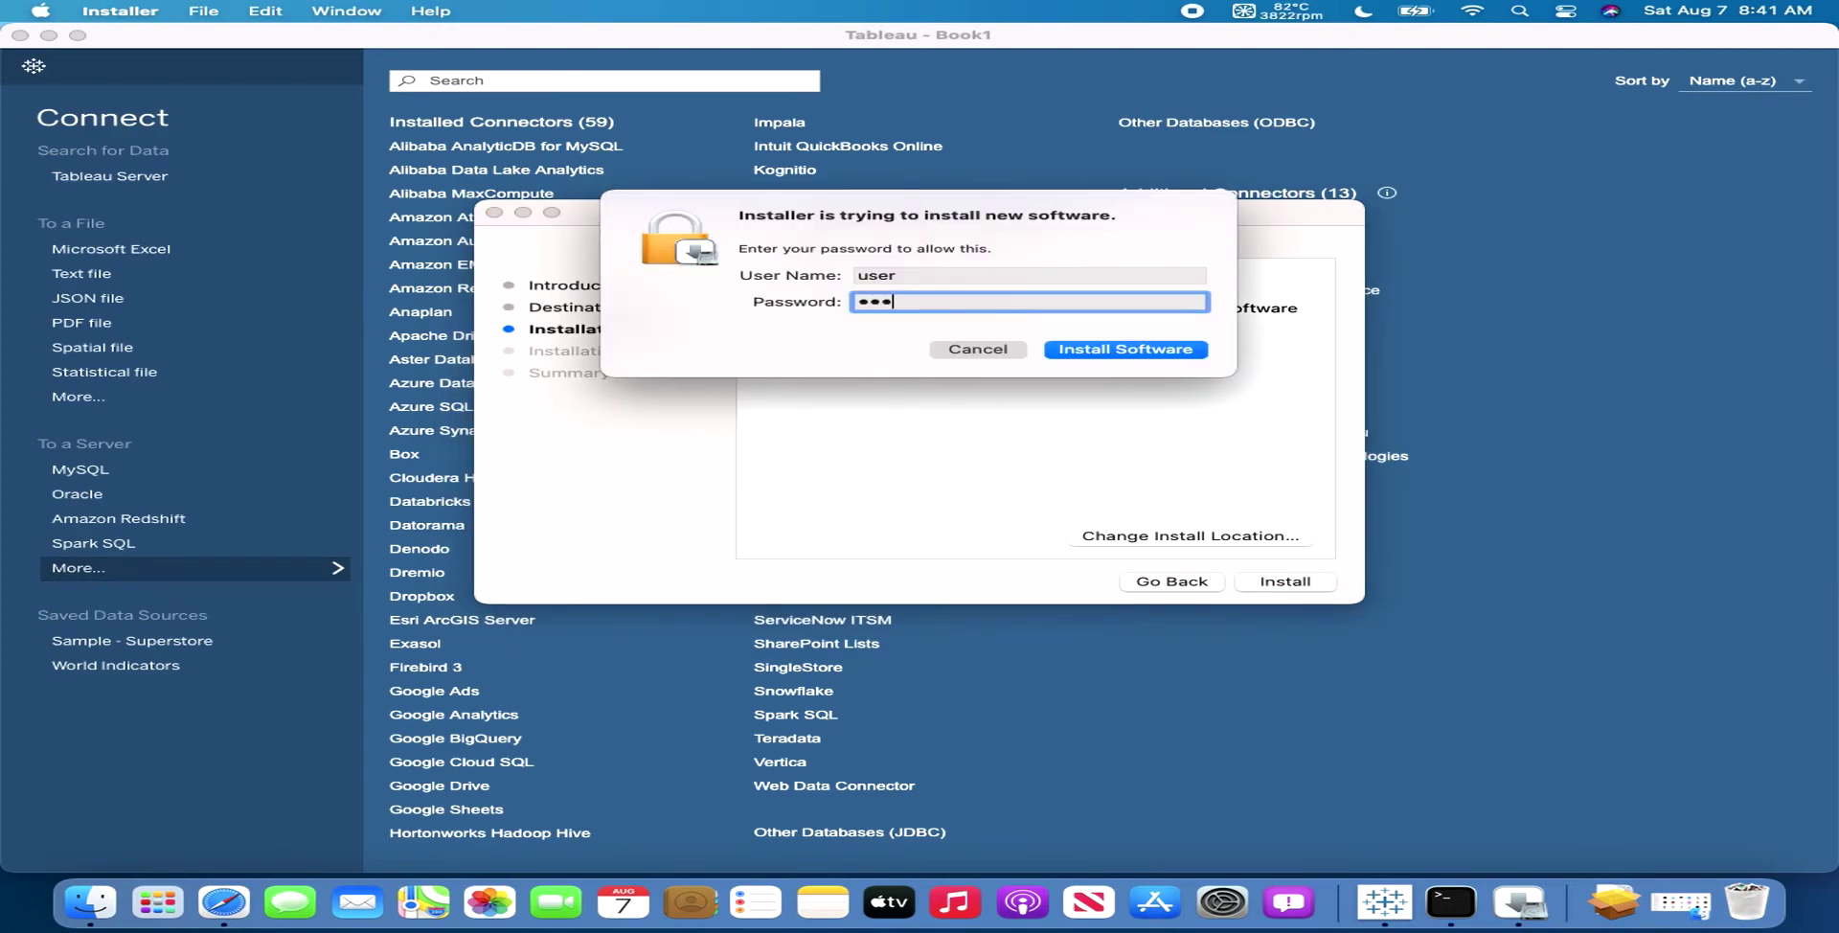
type("••")
left_click(1138, 354)
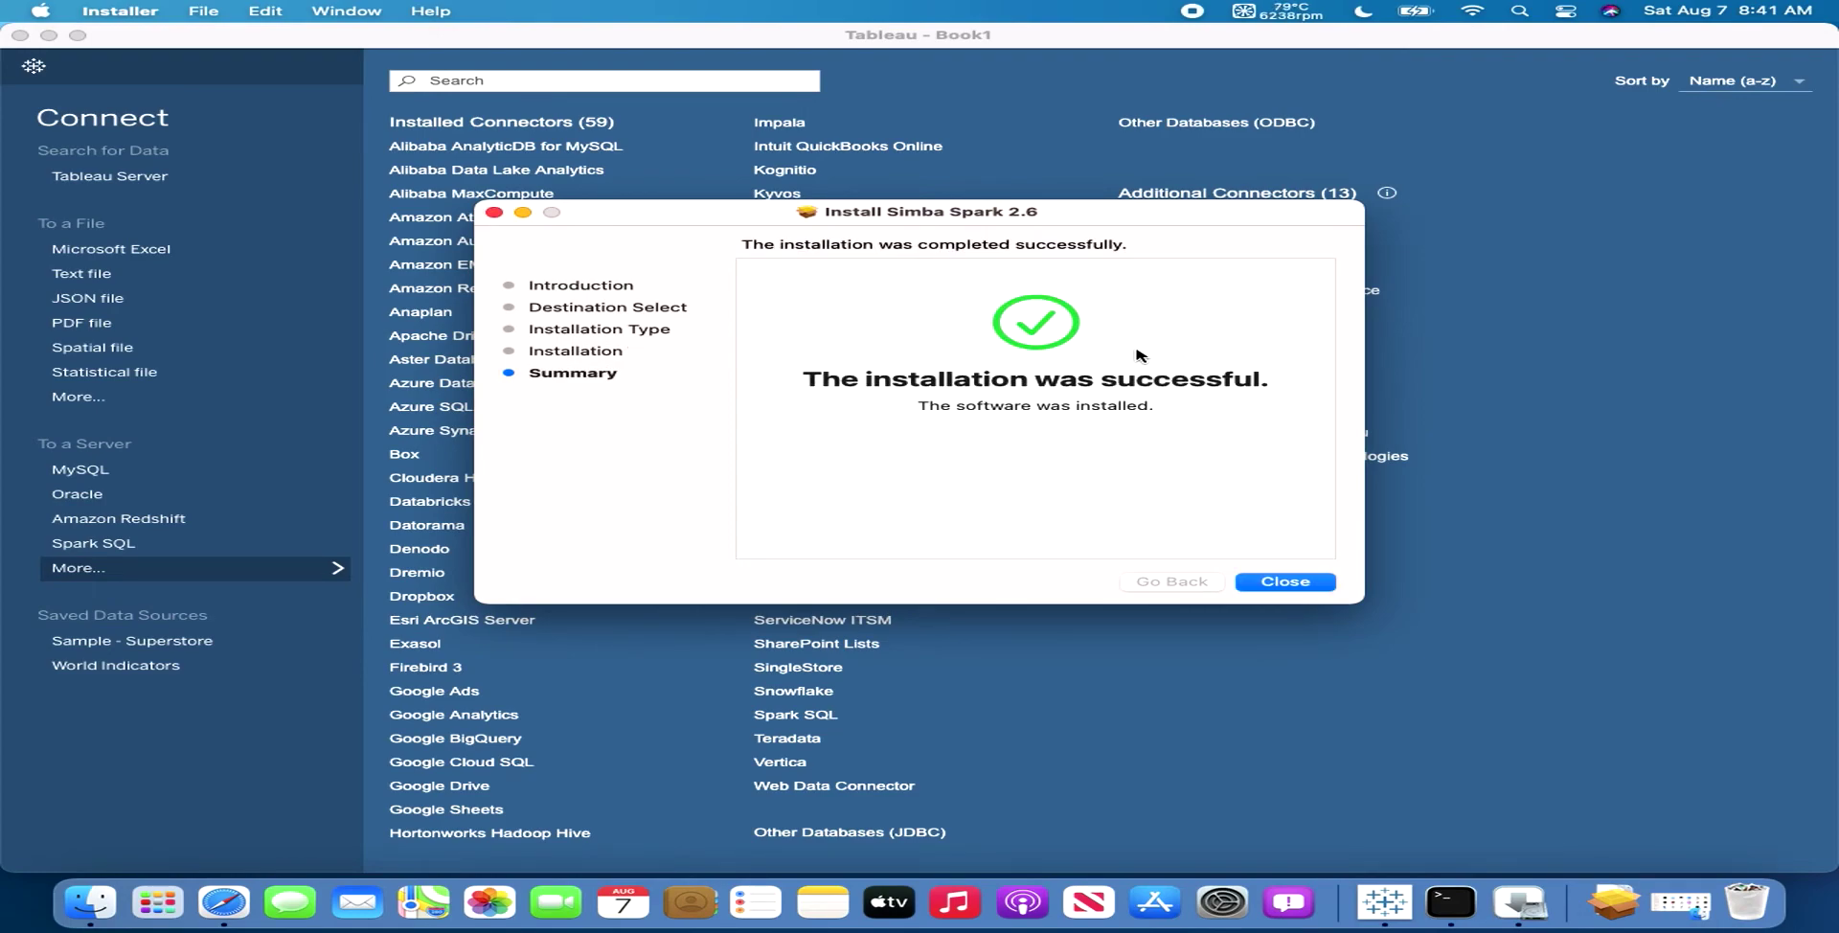
left_click(1297, 587)
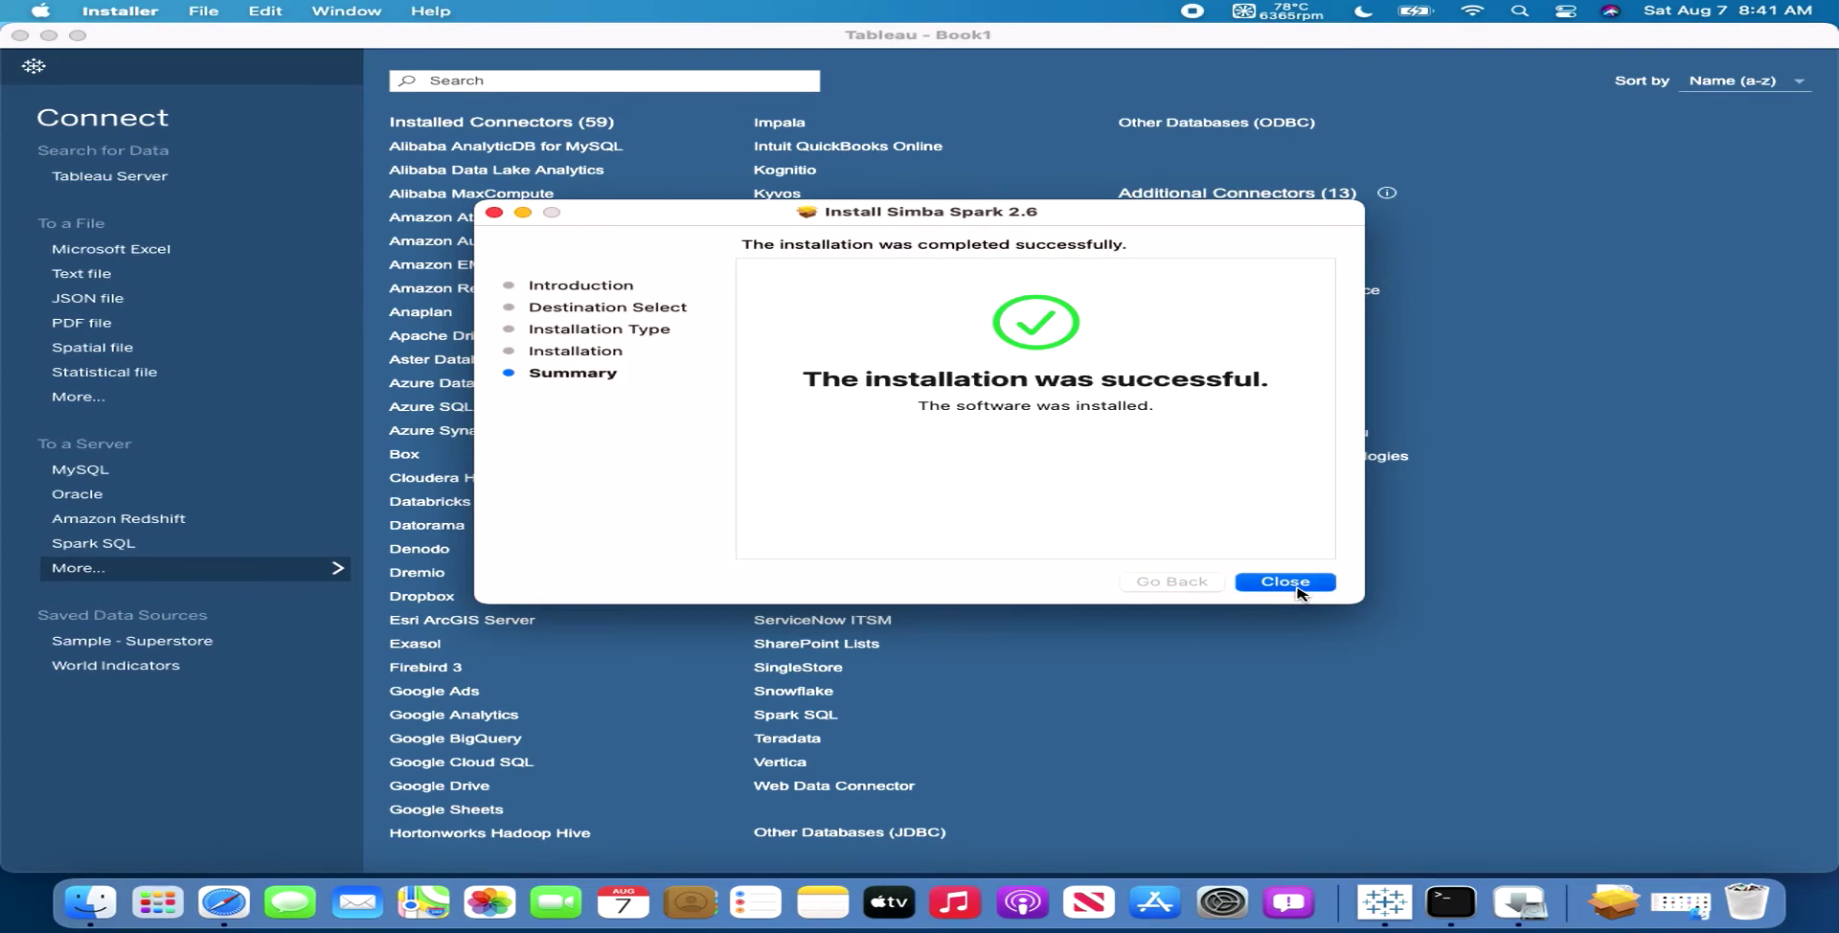
left_click(805, 483)
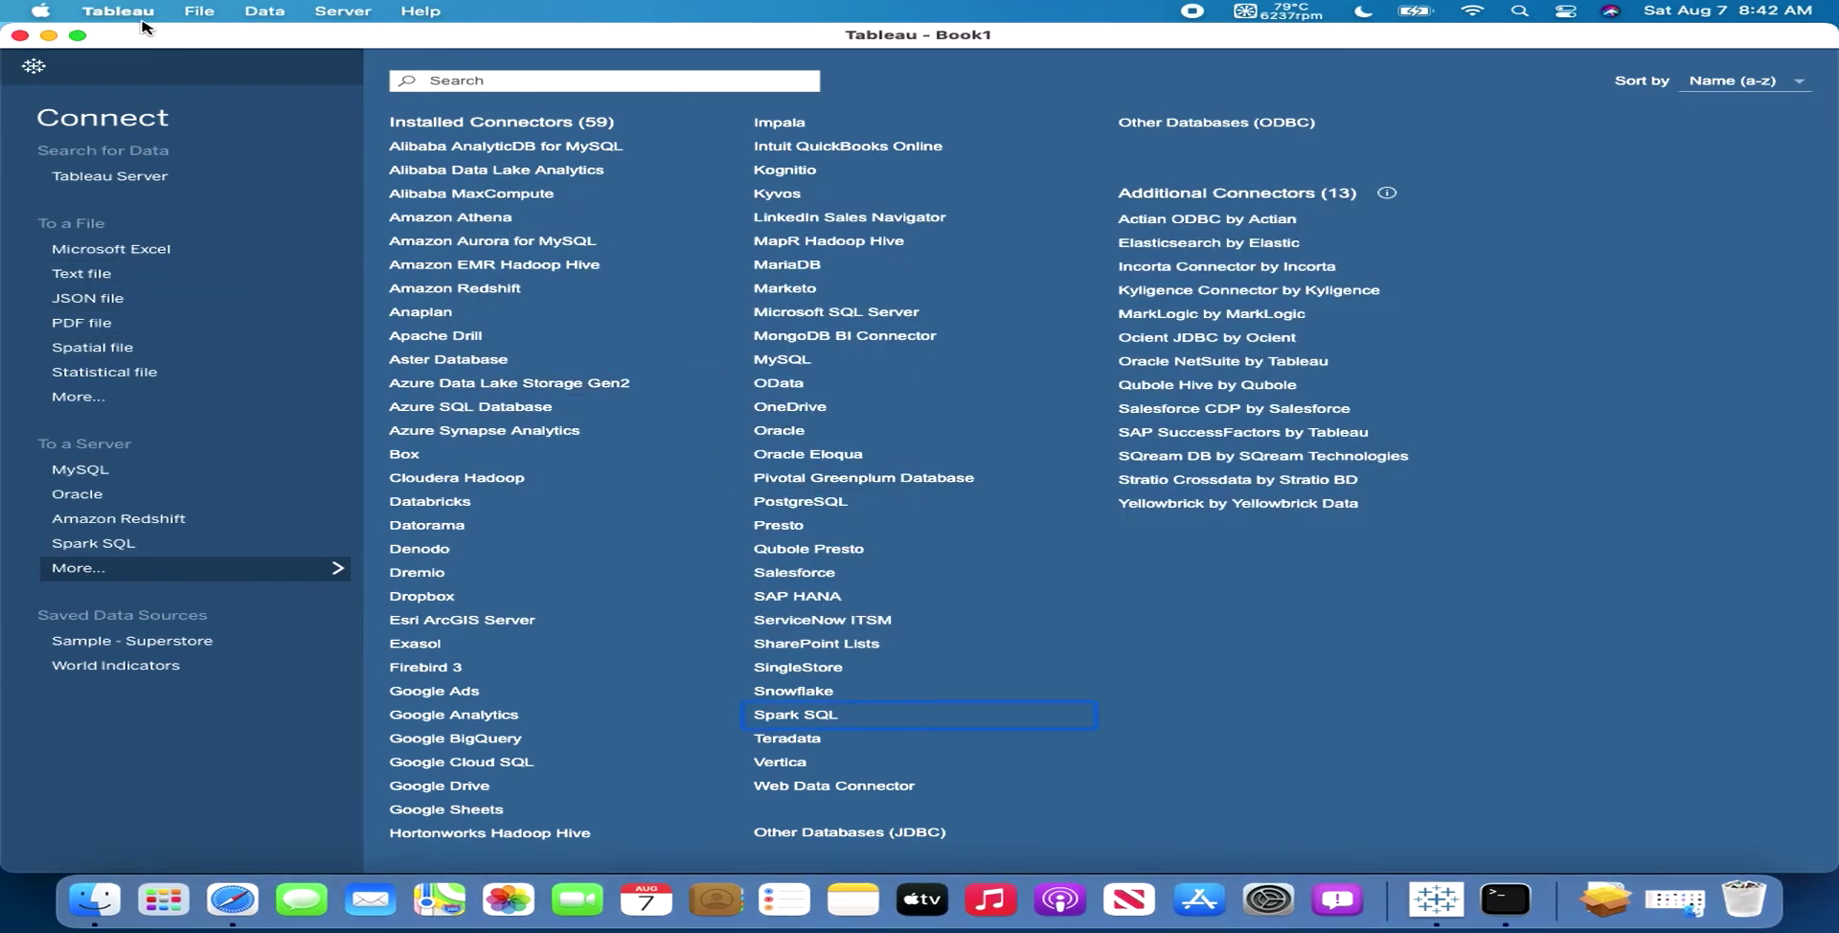
Quit Tableau and launch it again to load the newly installed Spark driver.
left_click(118, 10)
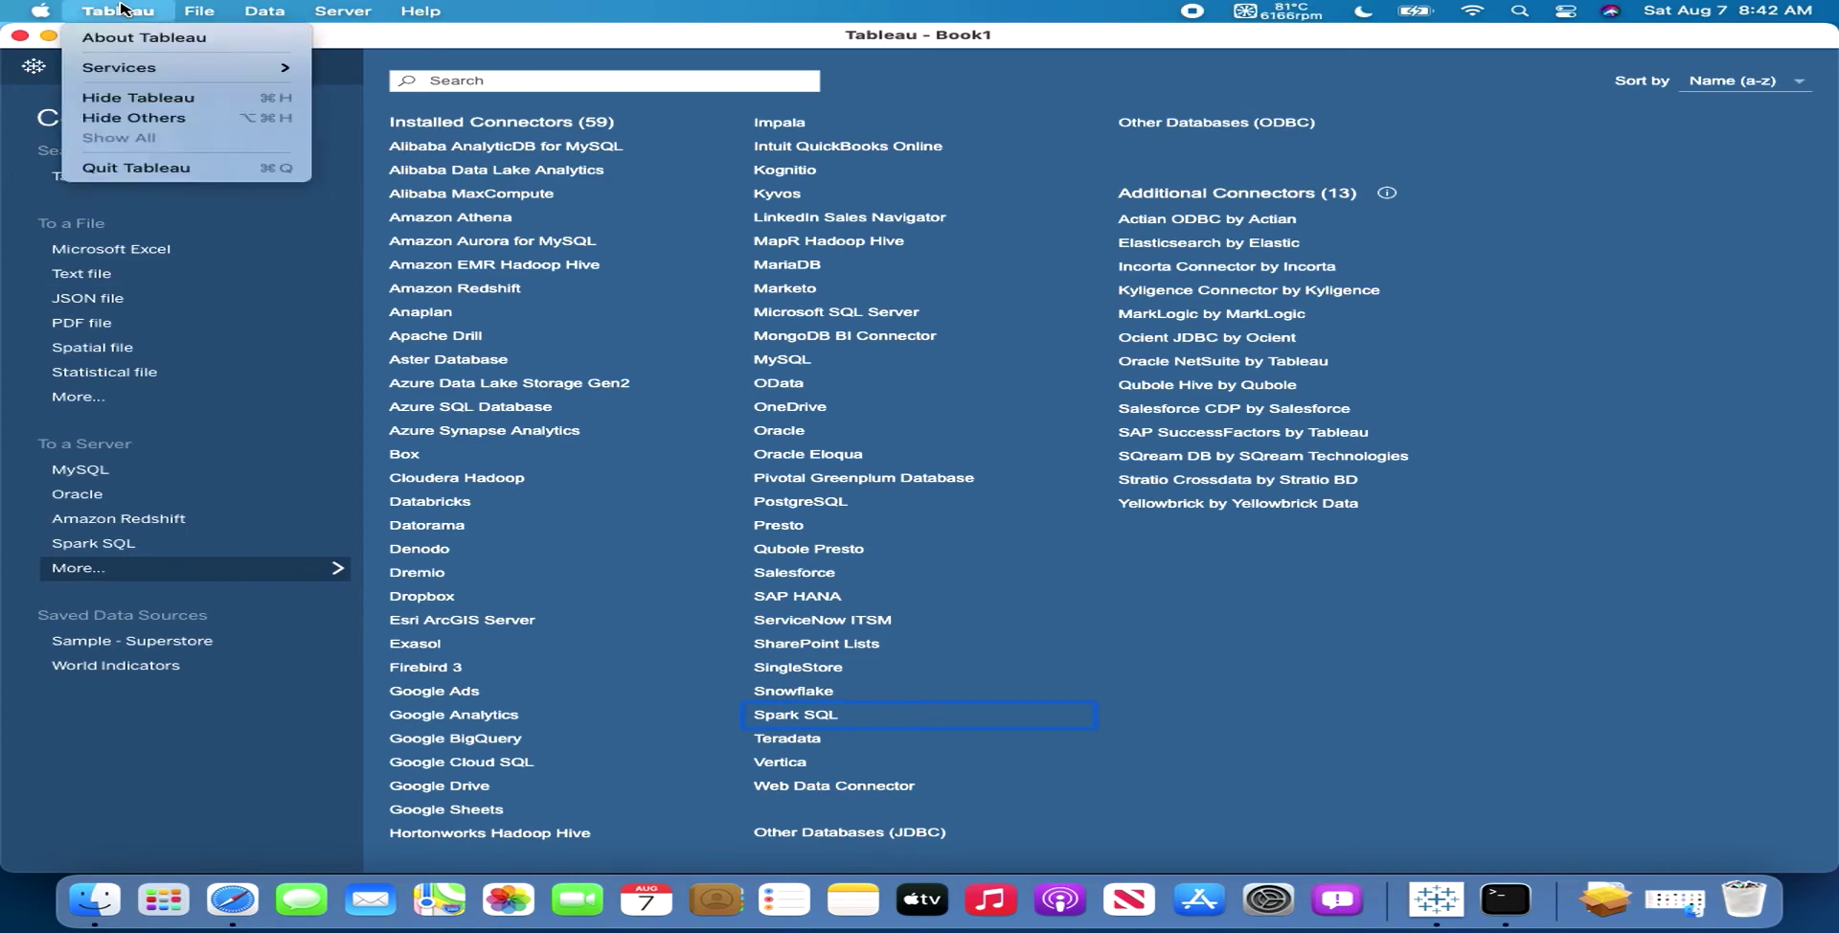
left_click(118, 167)
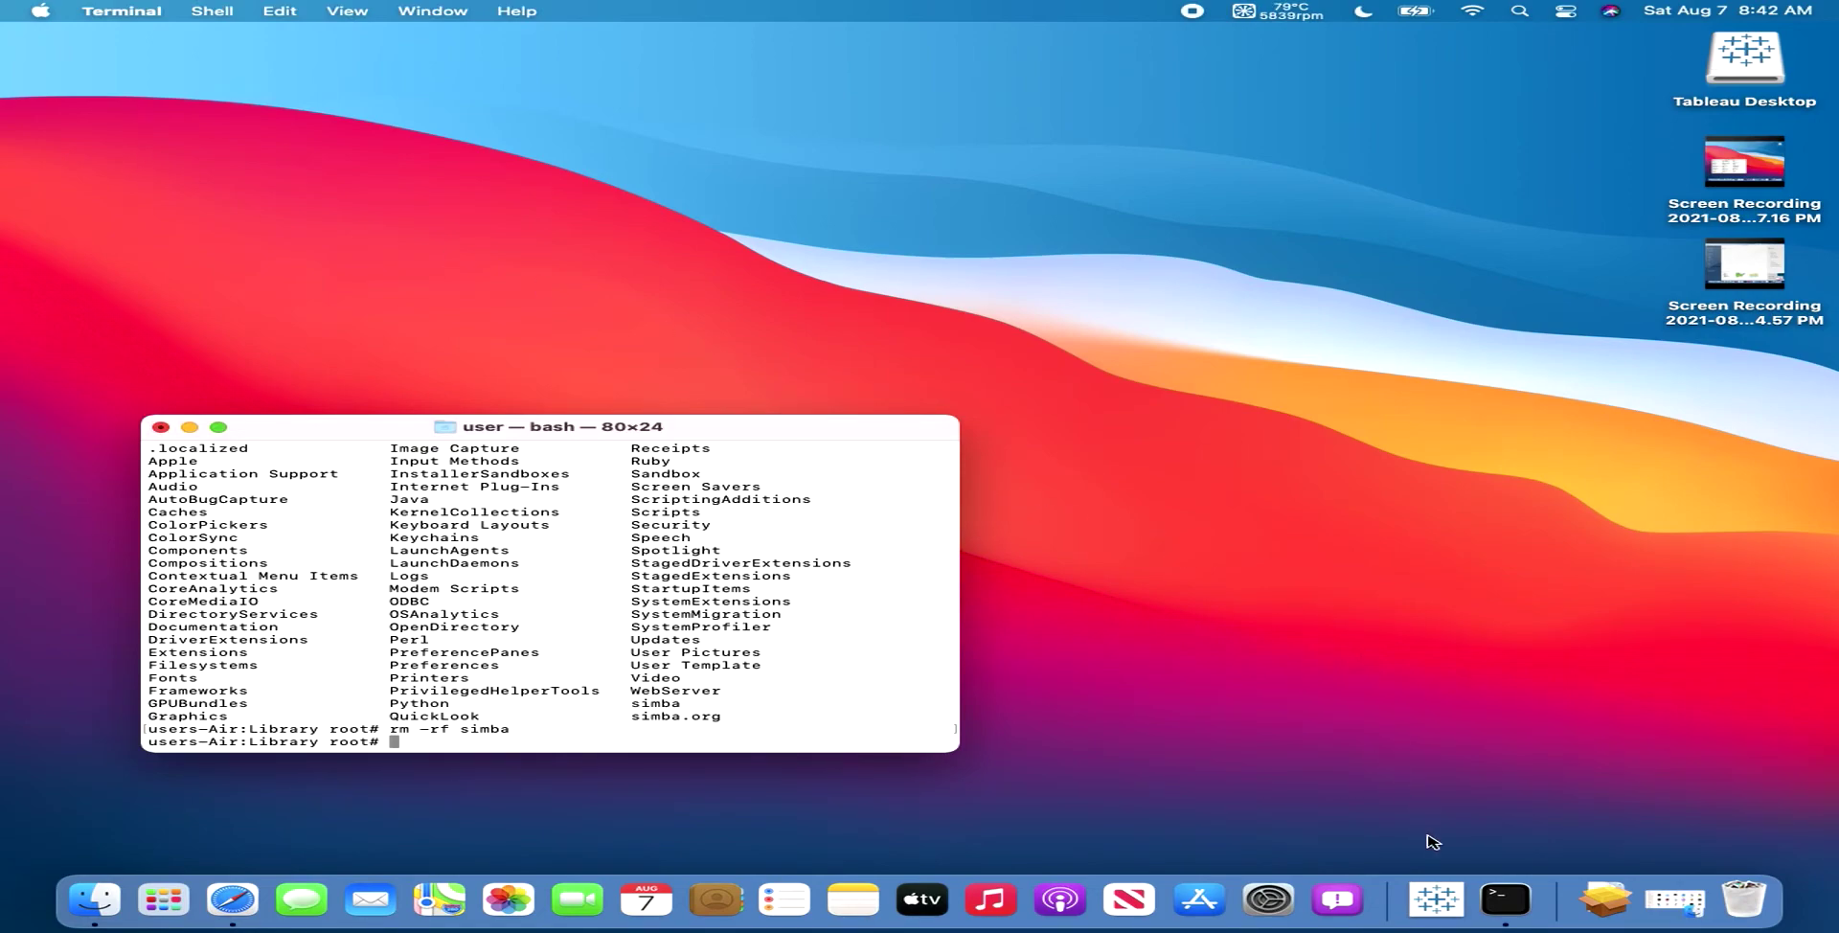
left_click(1427, 898)
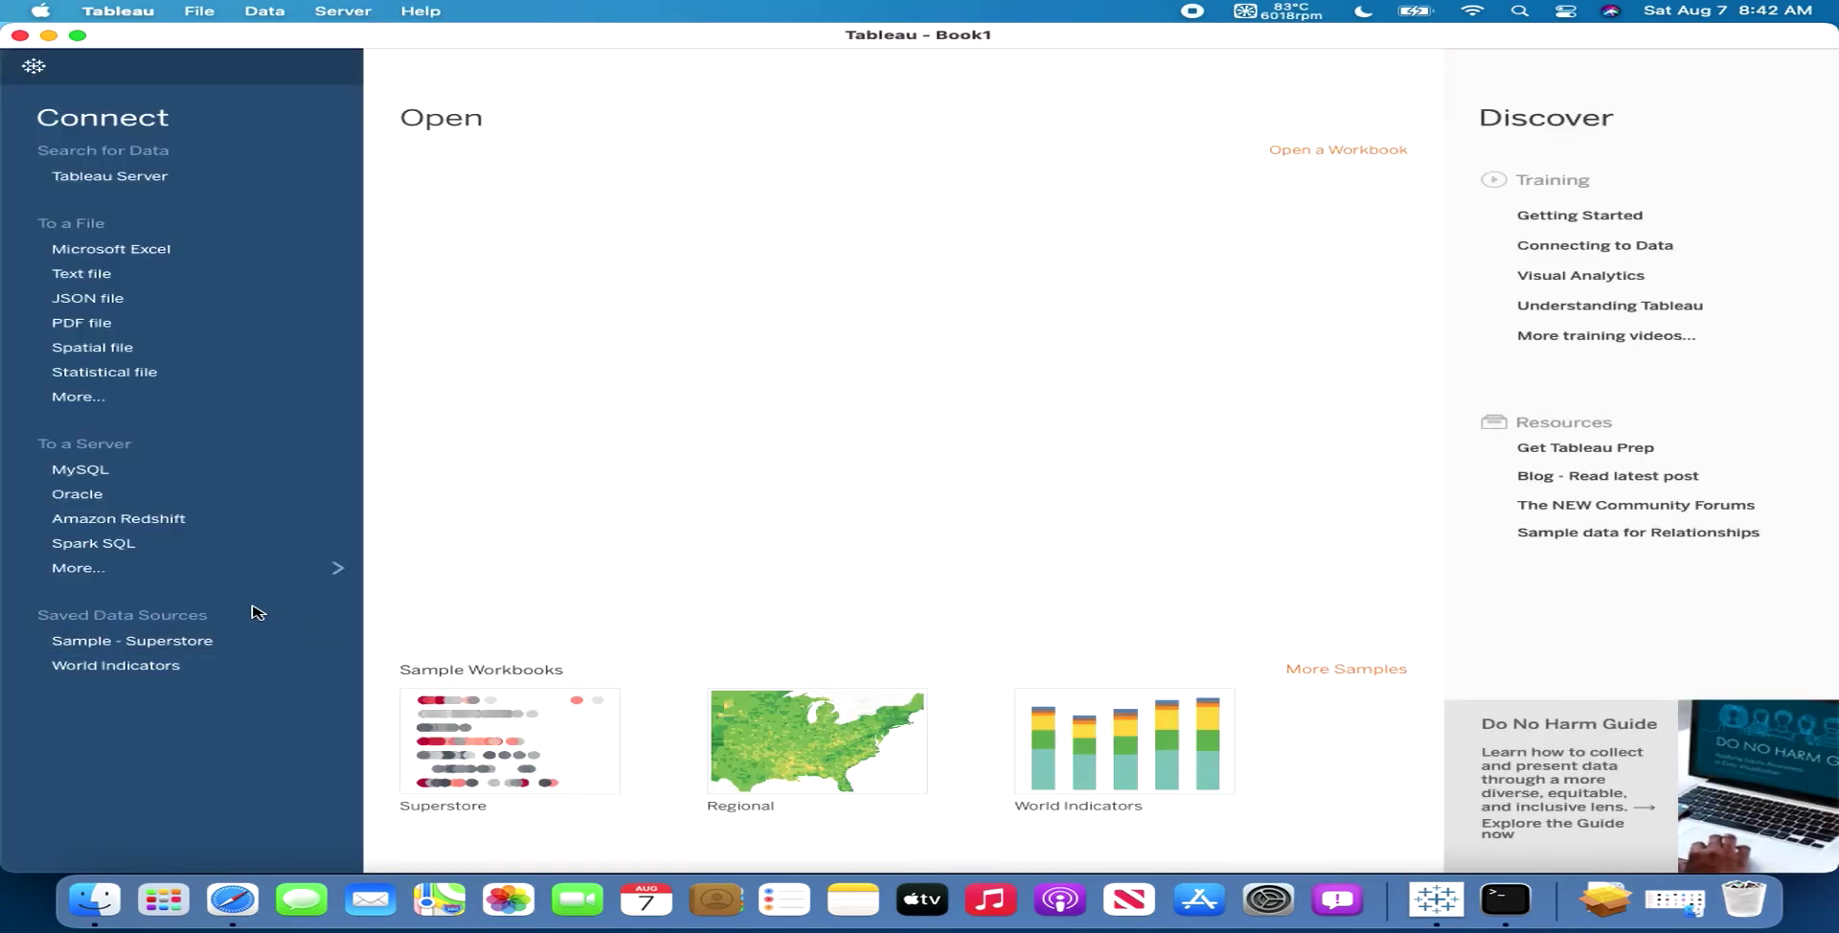
Sign in to Spark SQL at server 10.0.0.14 on port 50032, with No Authentication and Binary transport.
left_click(96, 569)
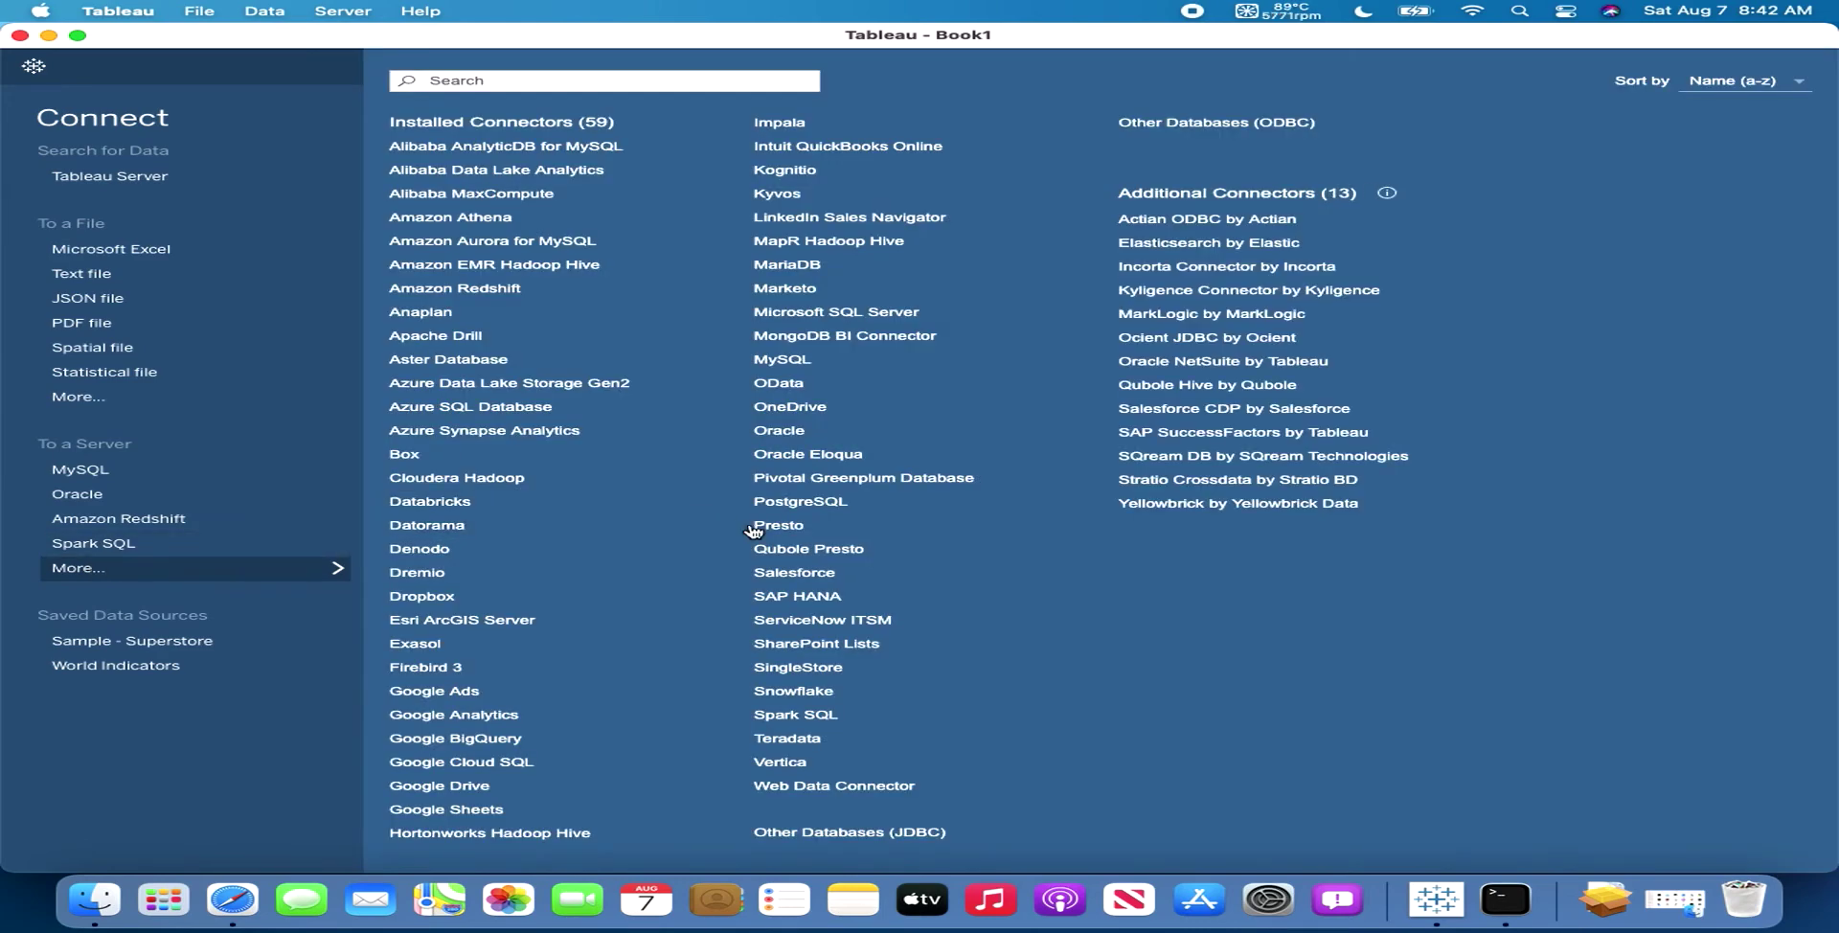
left_click(799, 720)
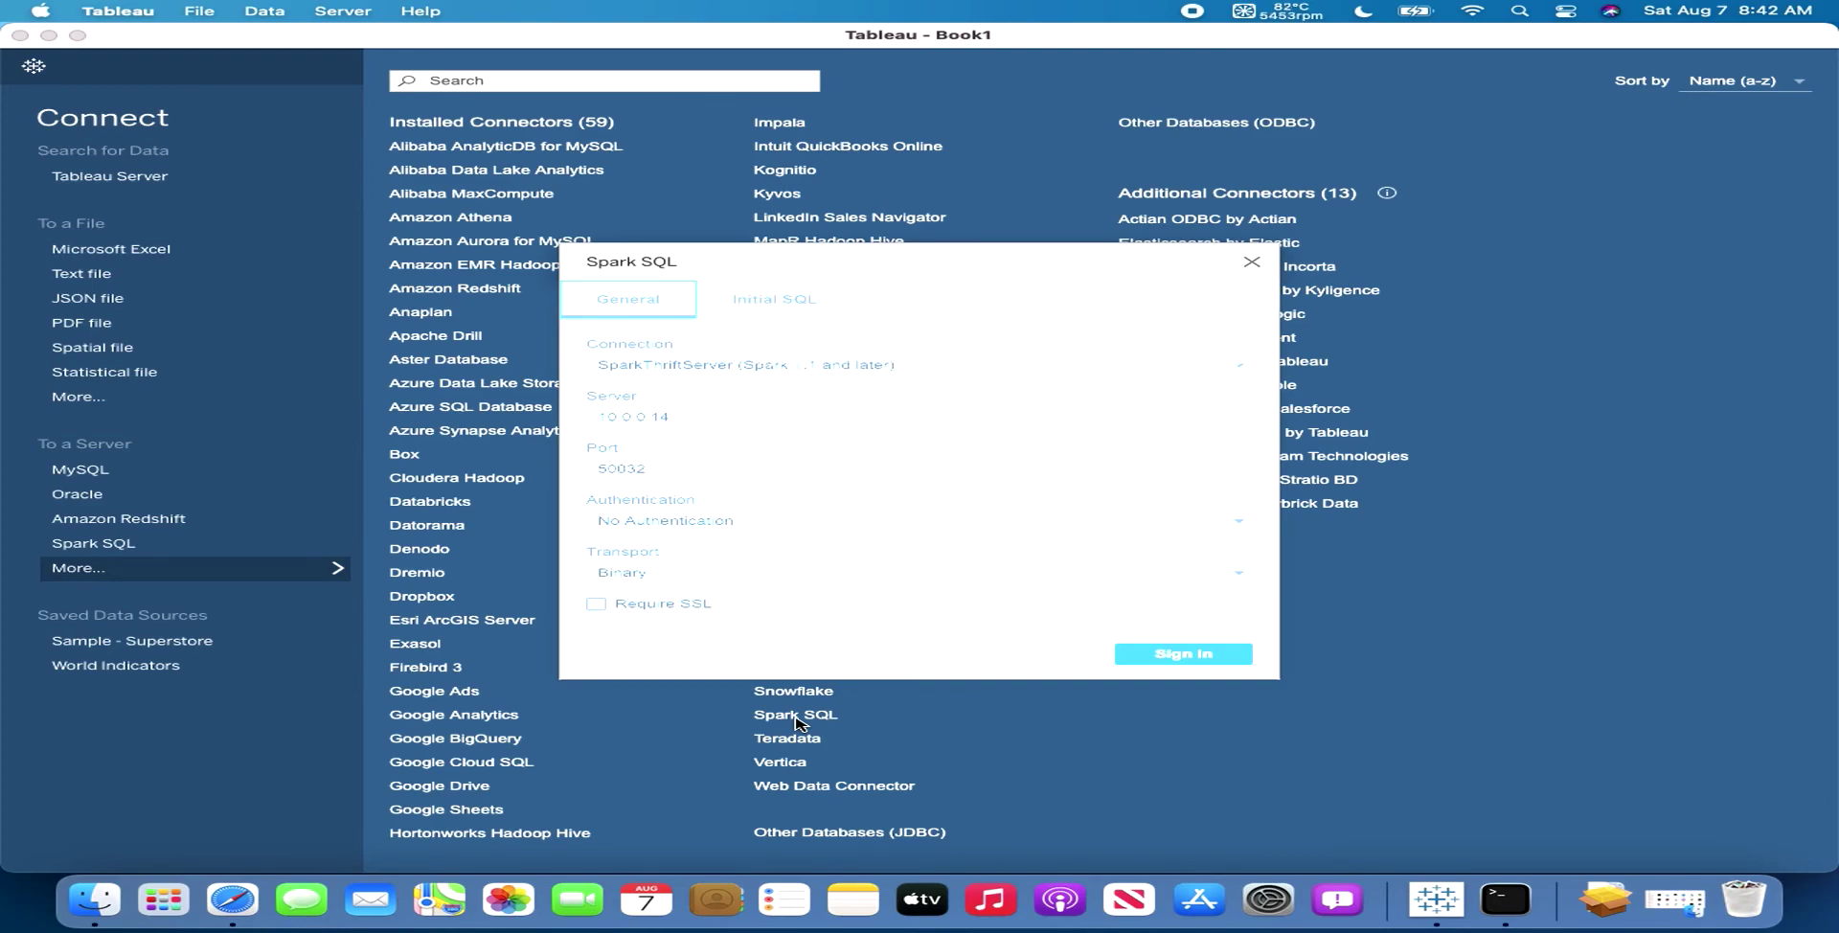
left_click(690, 417)
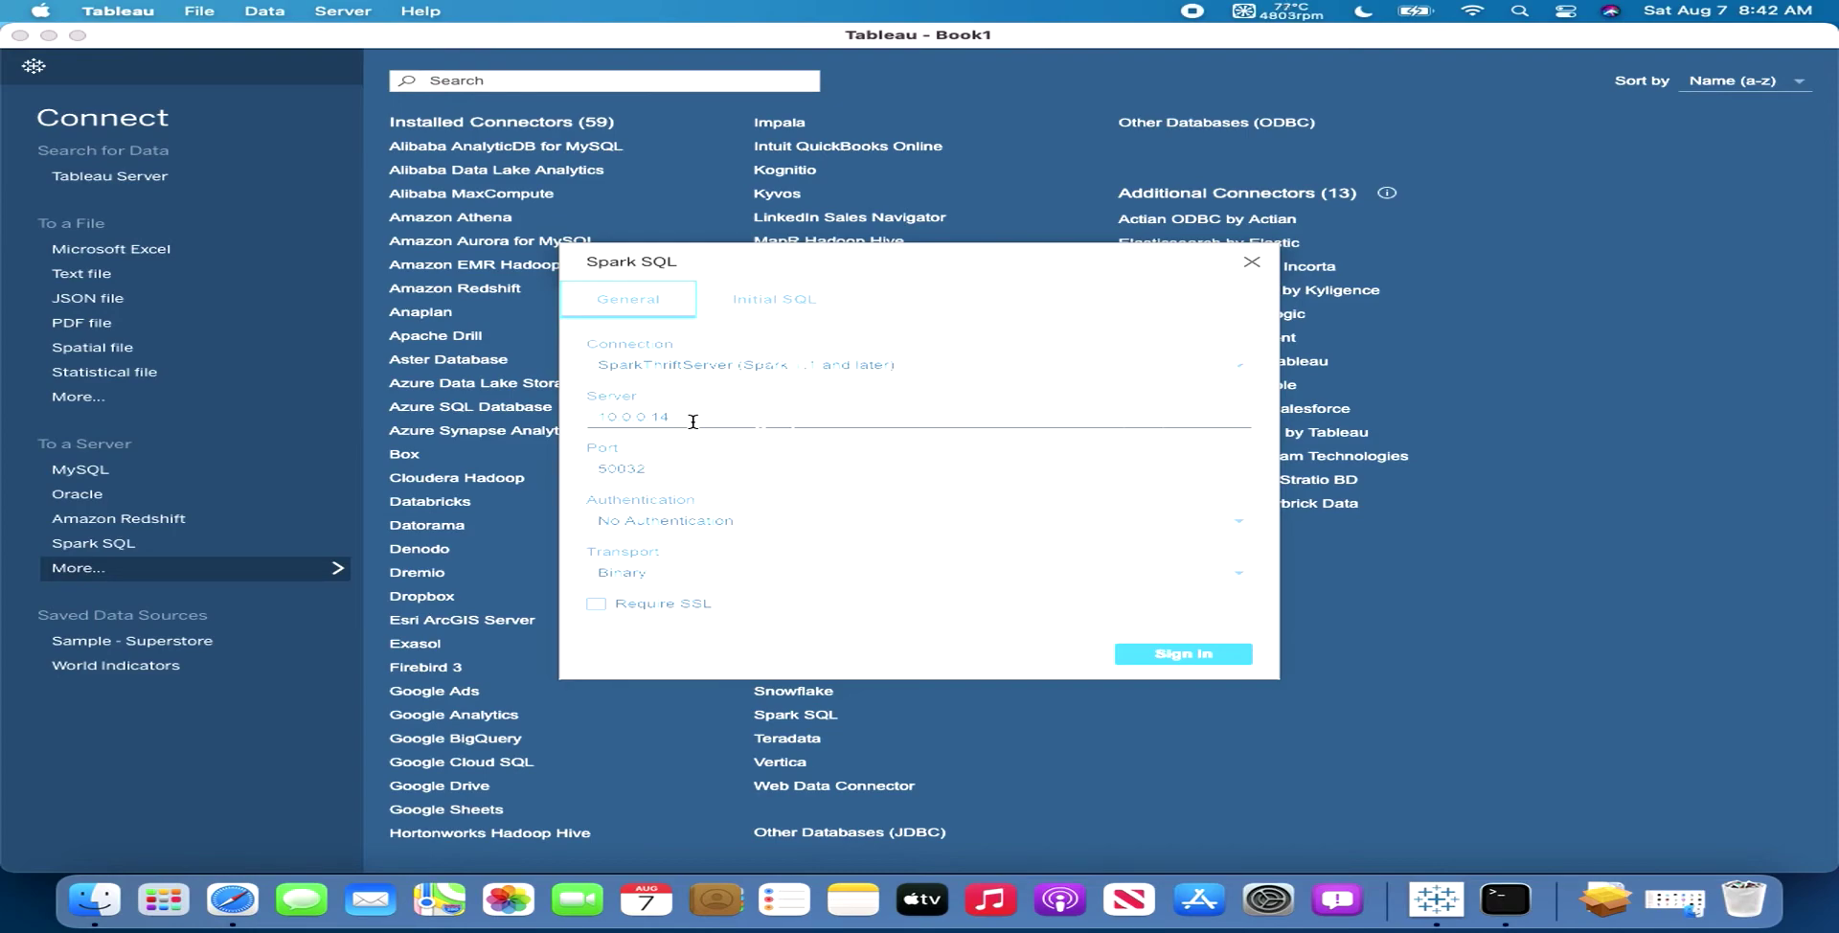
left_click(673, 470)
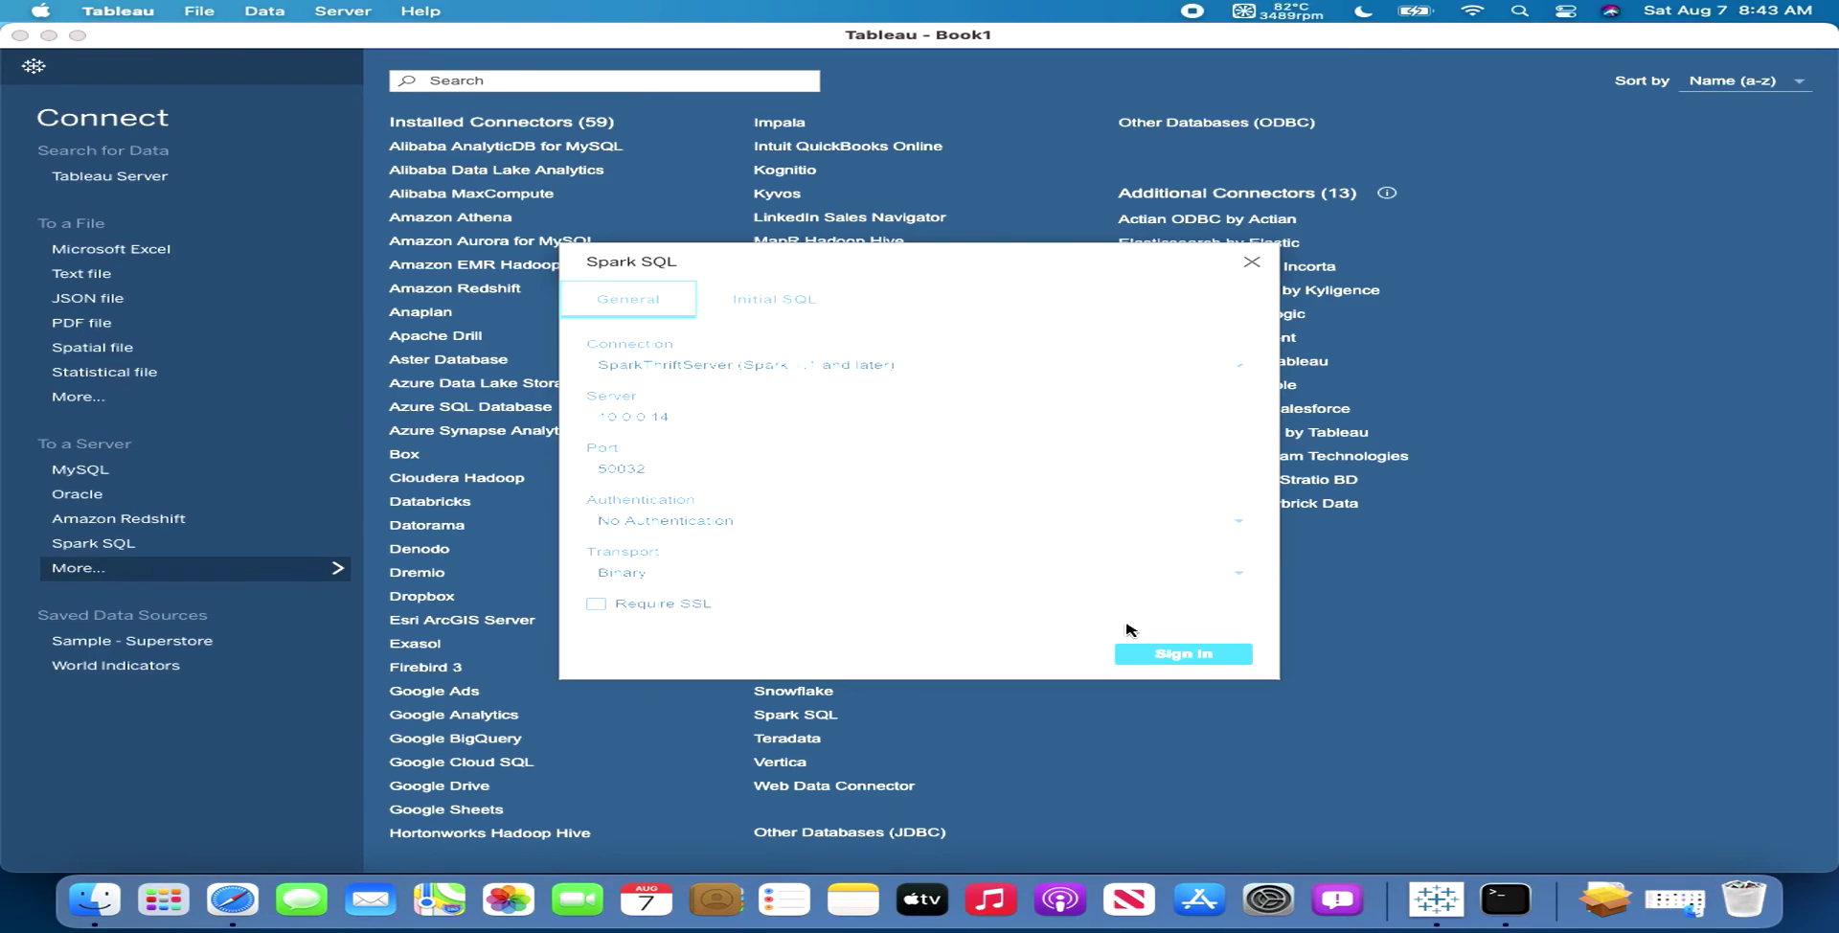
left_click(1184, 655)
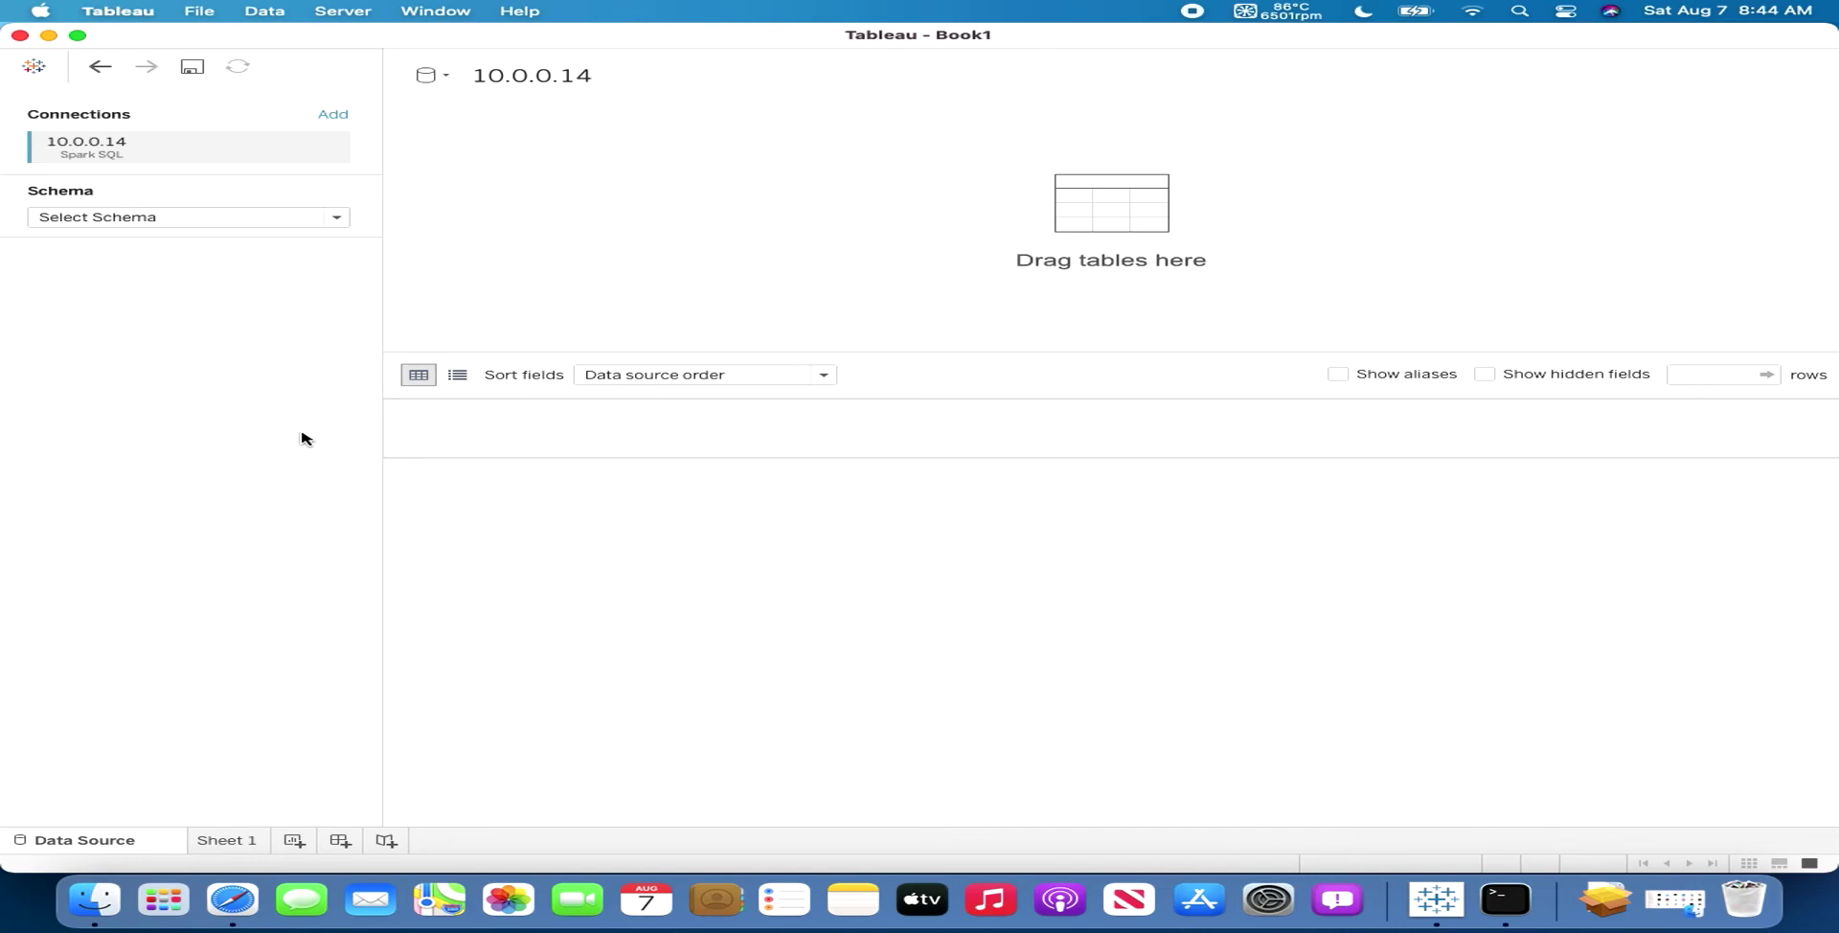
Search the available schemas, select the example schema and list its tables.
left_click(325, 218)
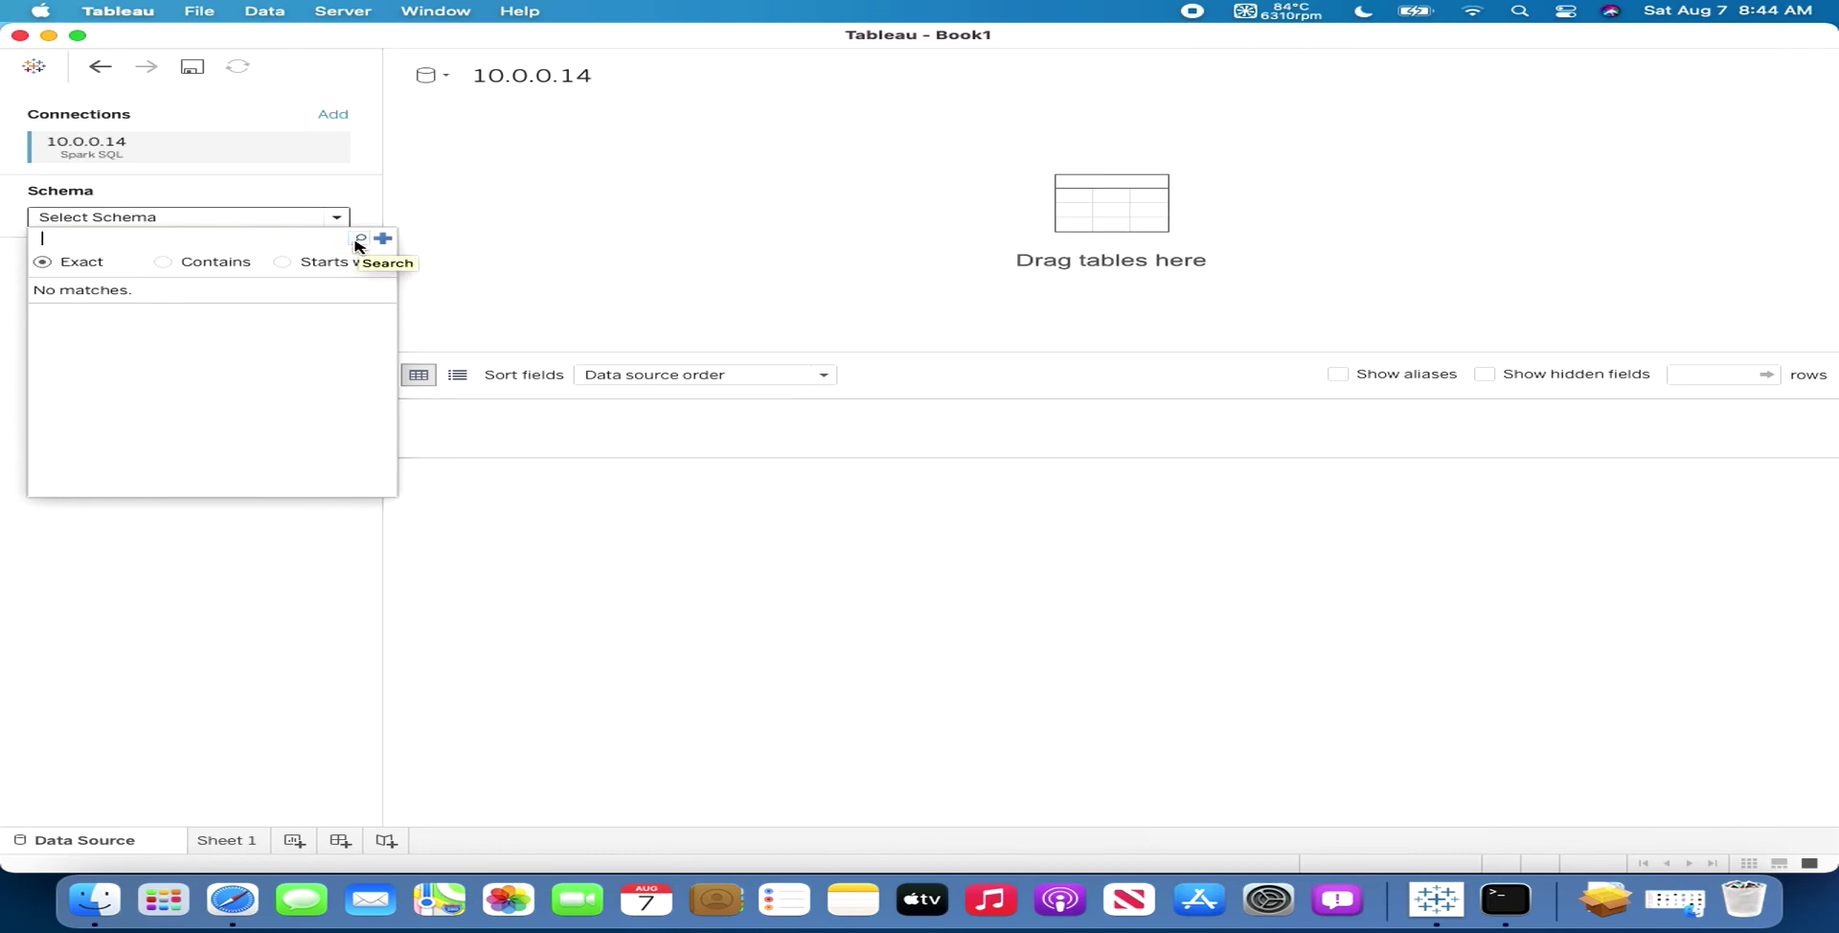
left_click(362, 240)
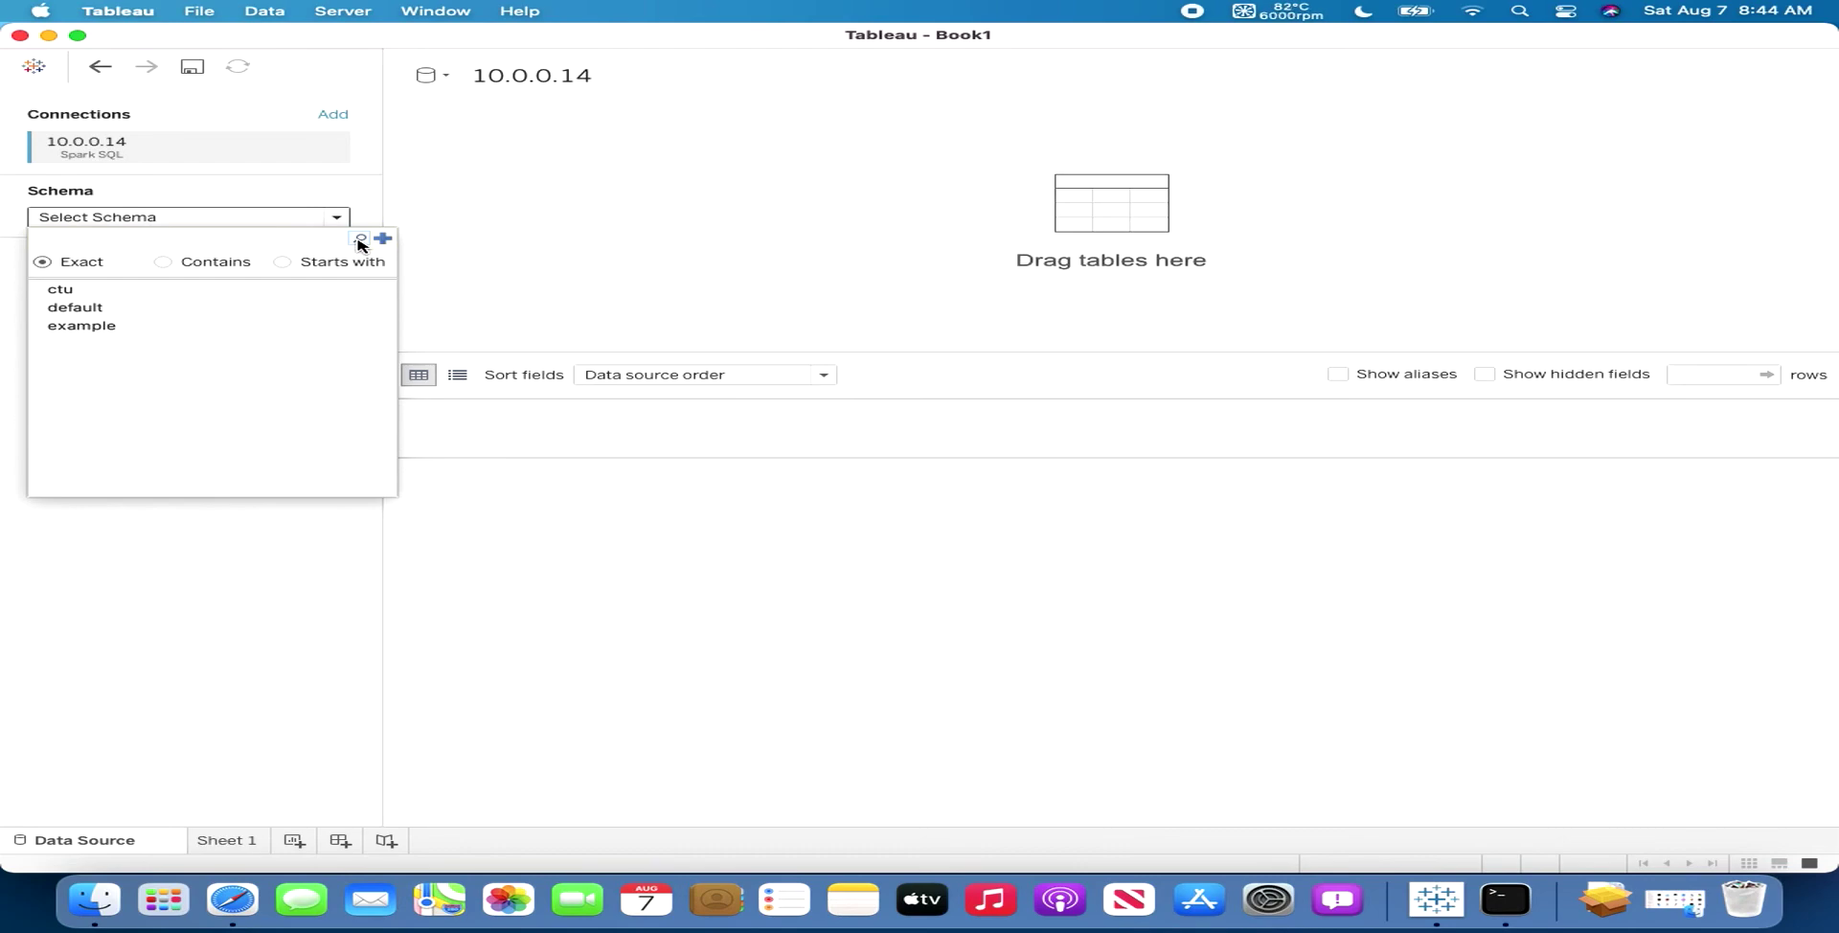
left_click(100, 329)
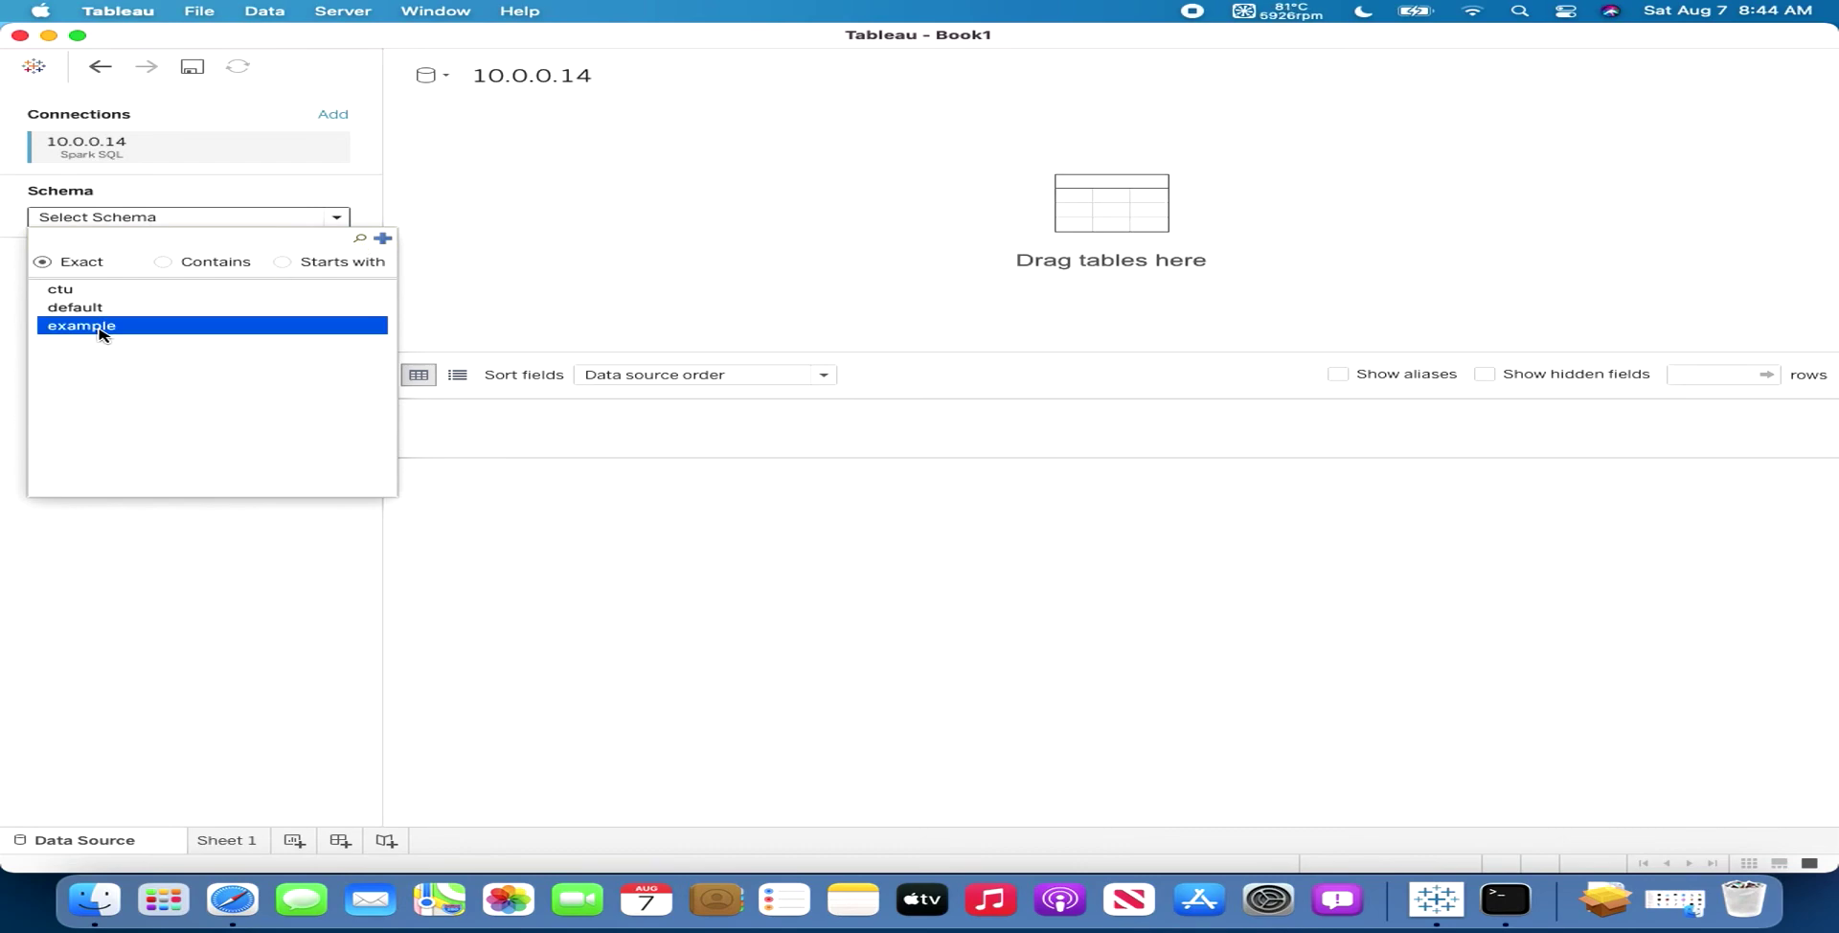
left_click(99, 328)
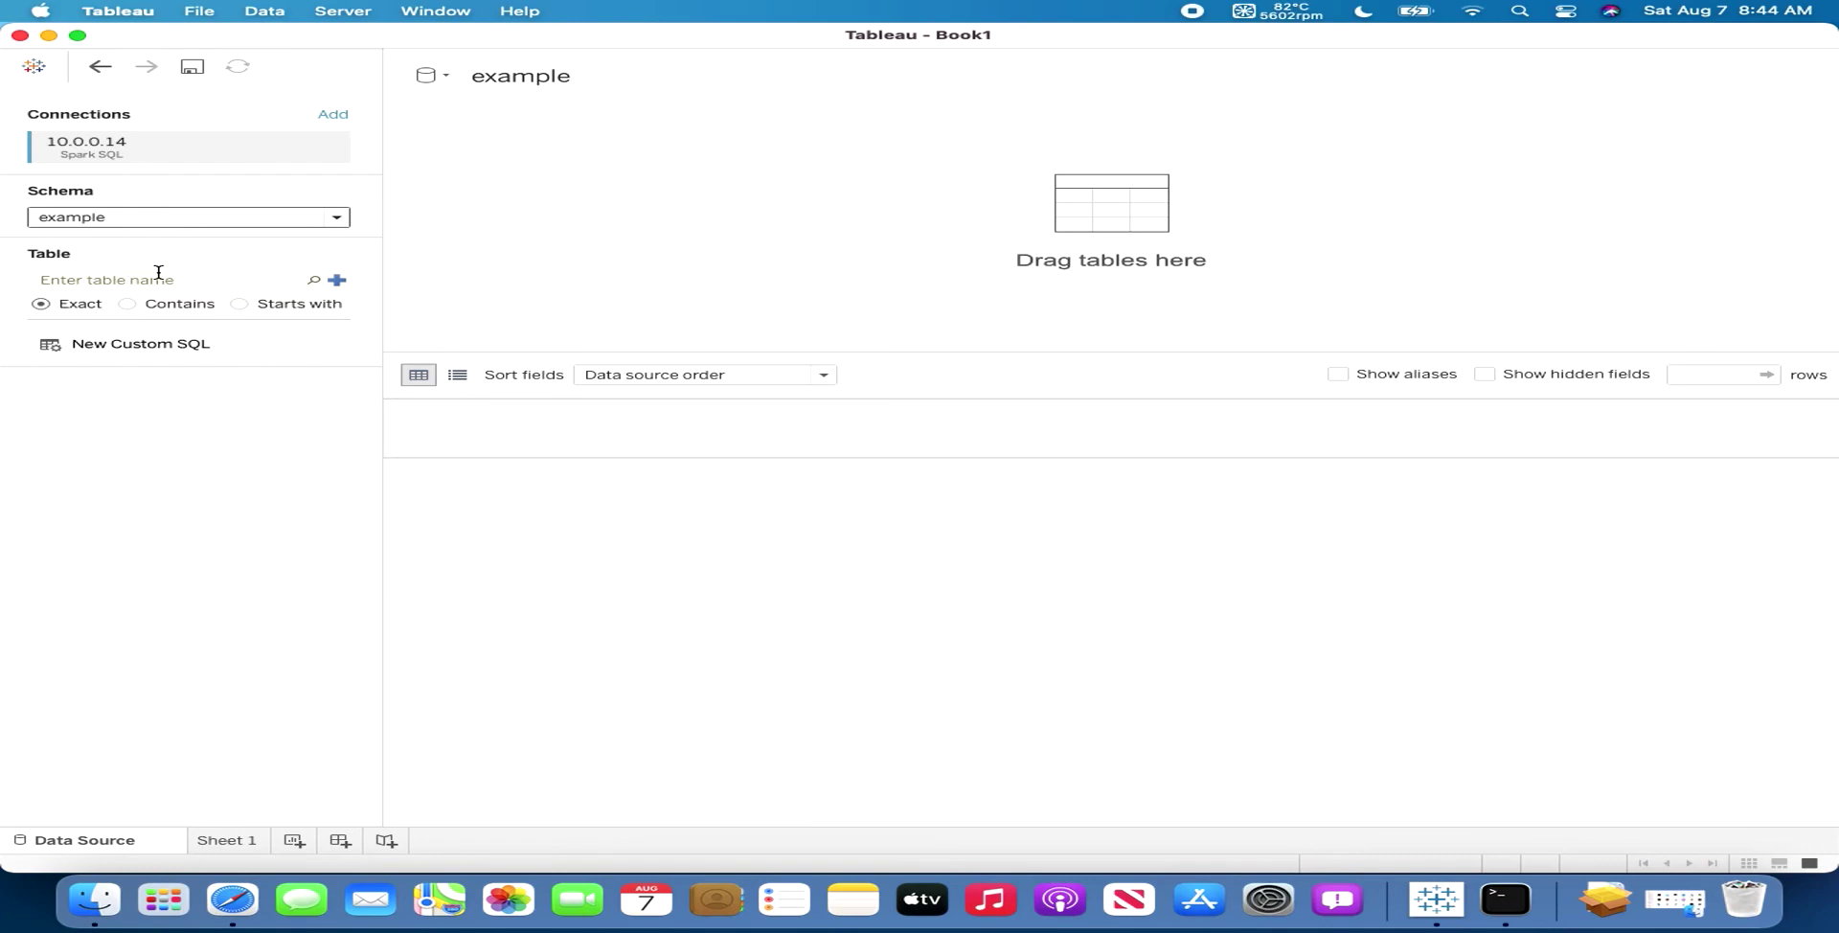
left_click(313, 280)
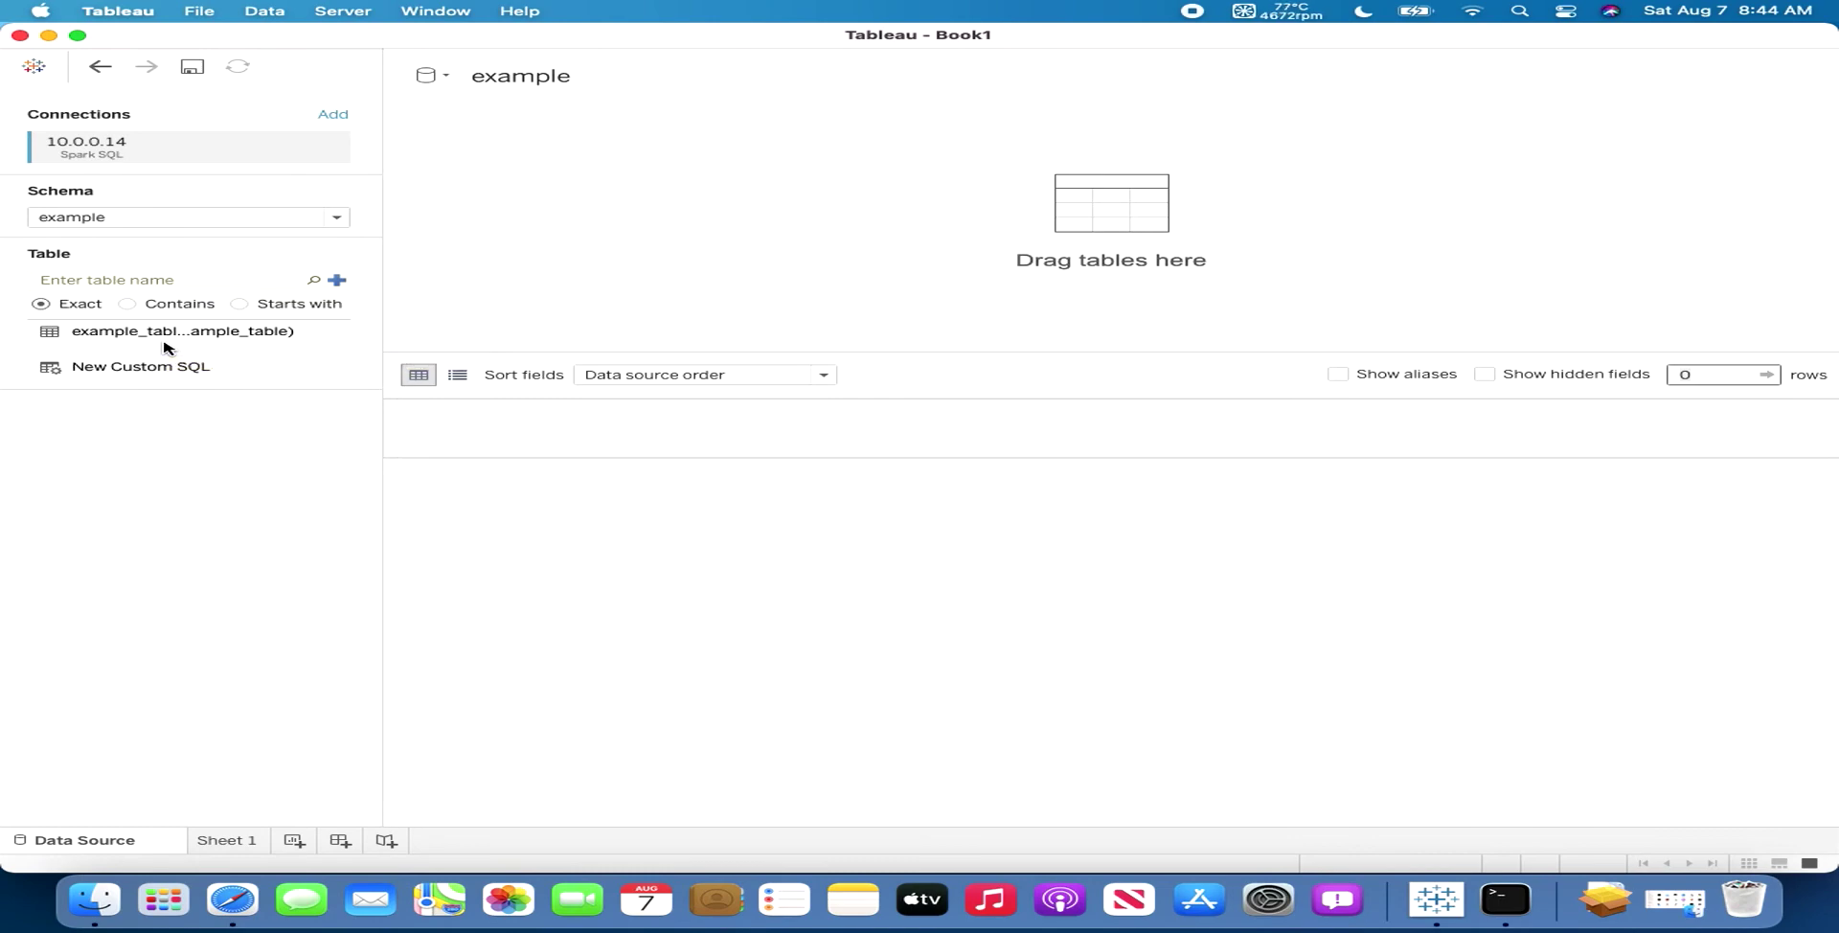
key("super+shift+5")
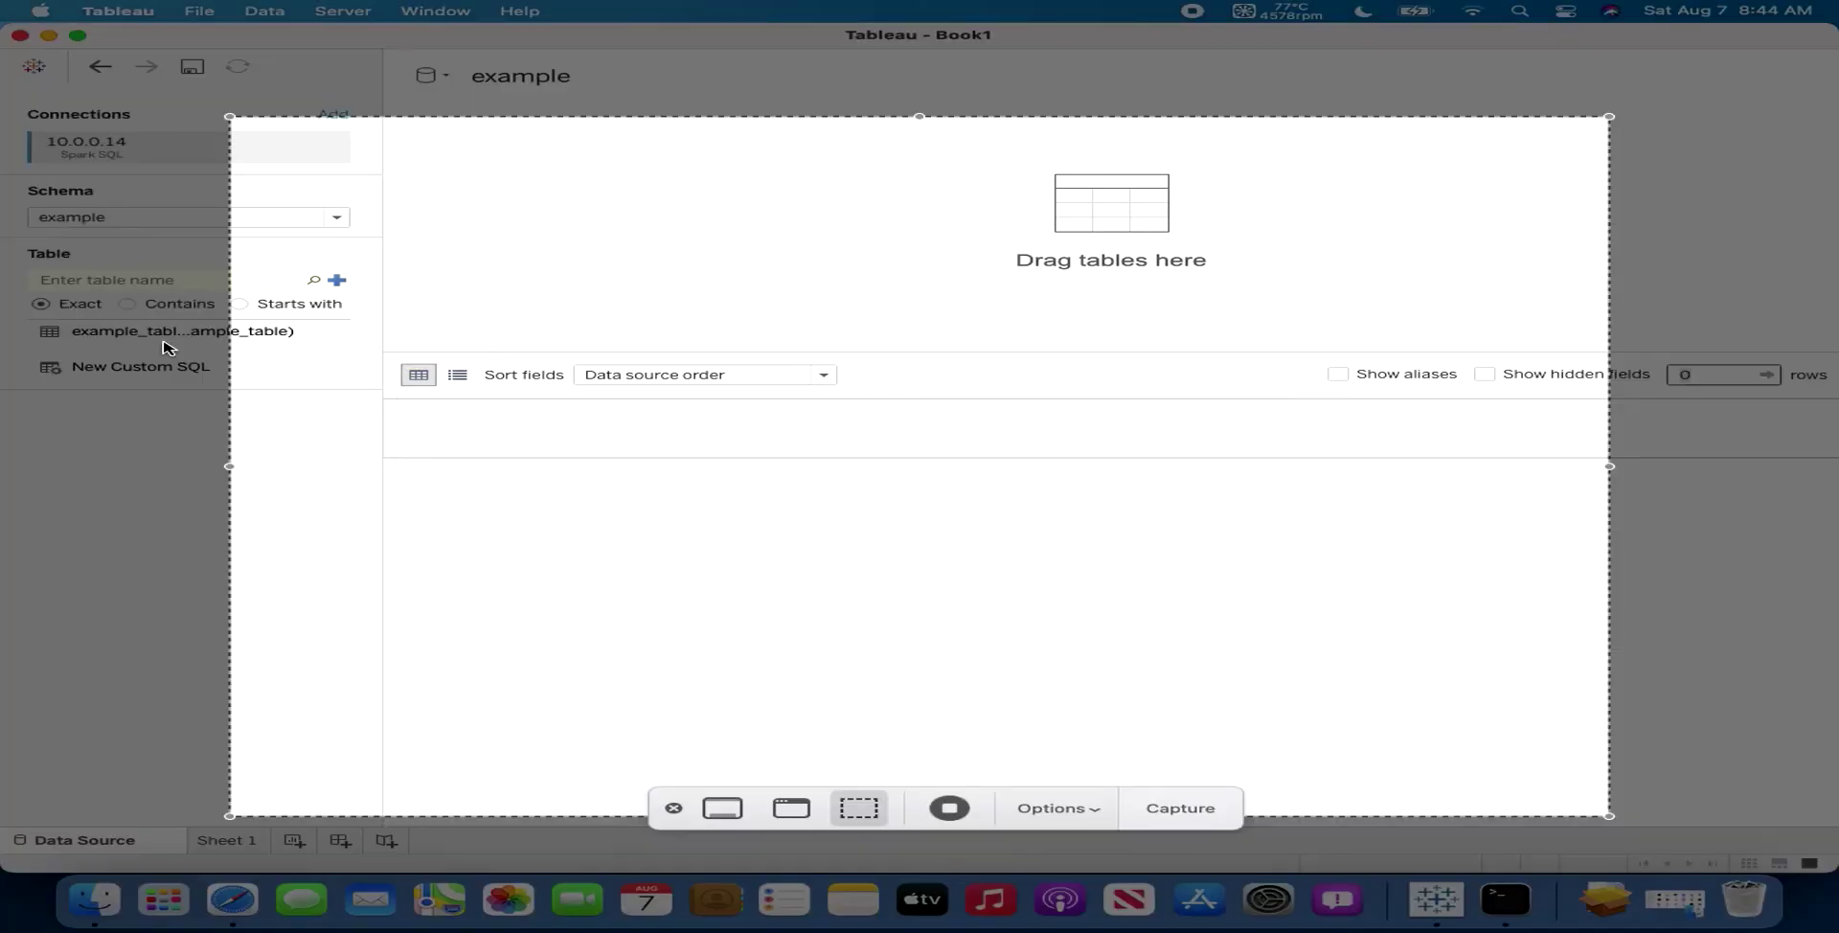